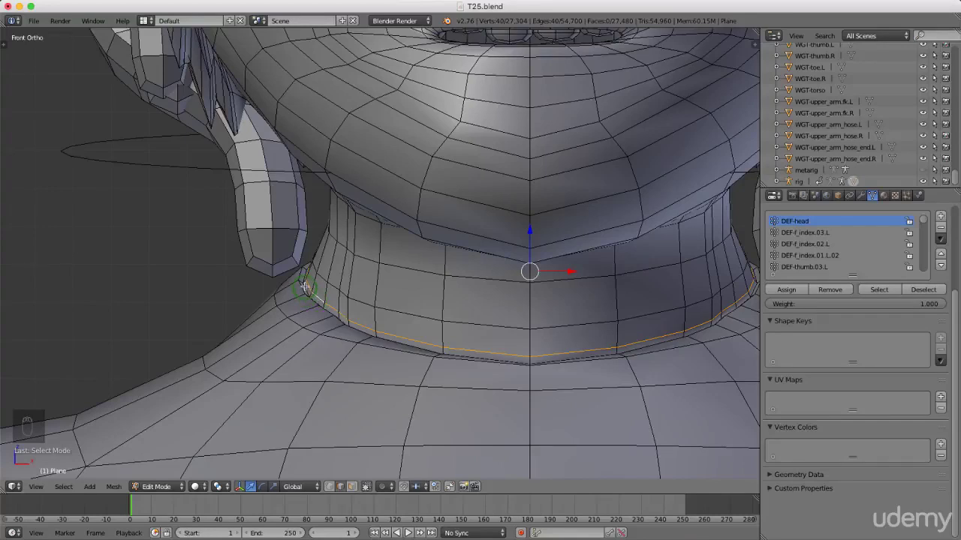
- Add the edge loop at the base of the neck to the selection and assign it to the DEF-head vertex group with weight 0.5
right_click(305, 287, "alt")
left_click(777, 222)
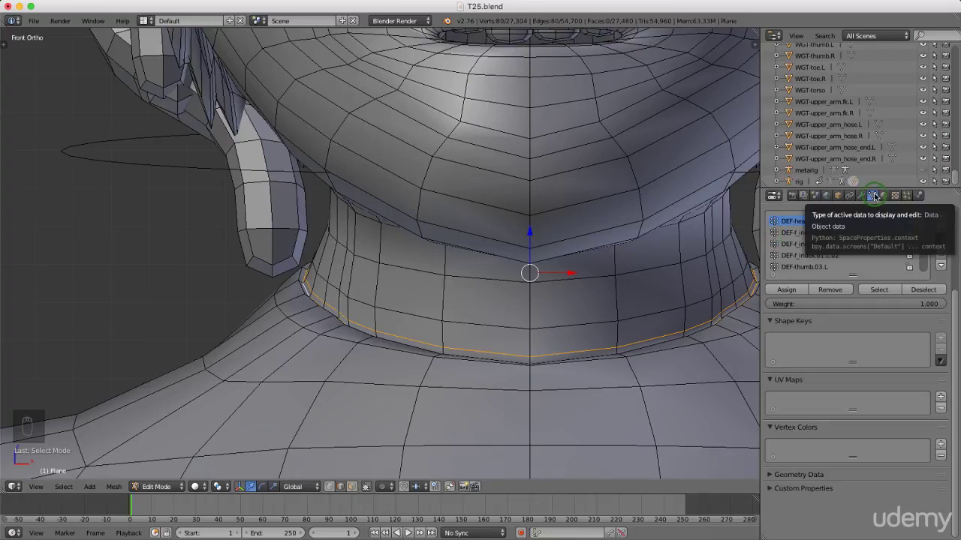
left_click(800, 220)
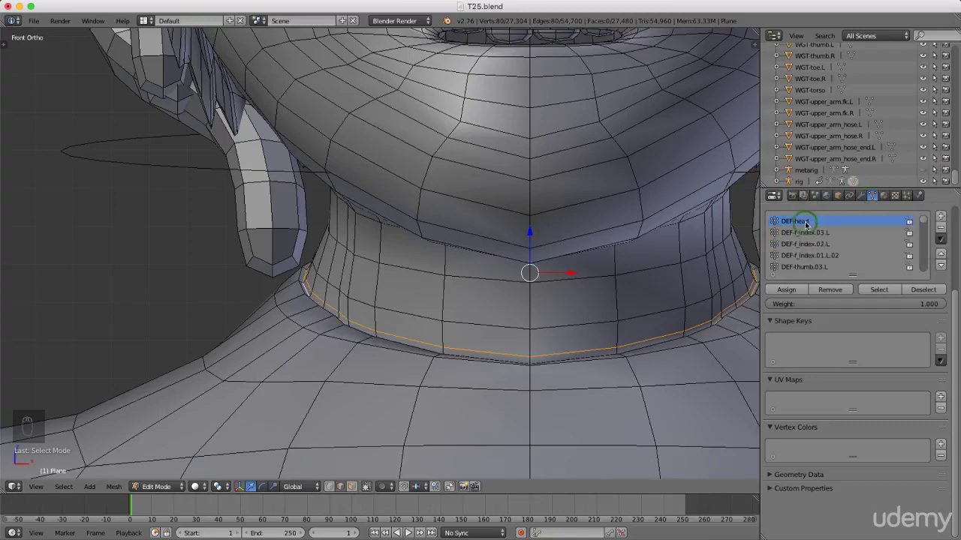
left_click(822, 306)
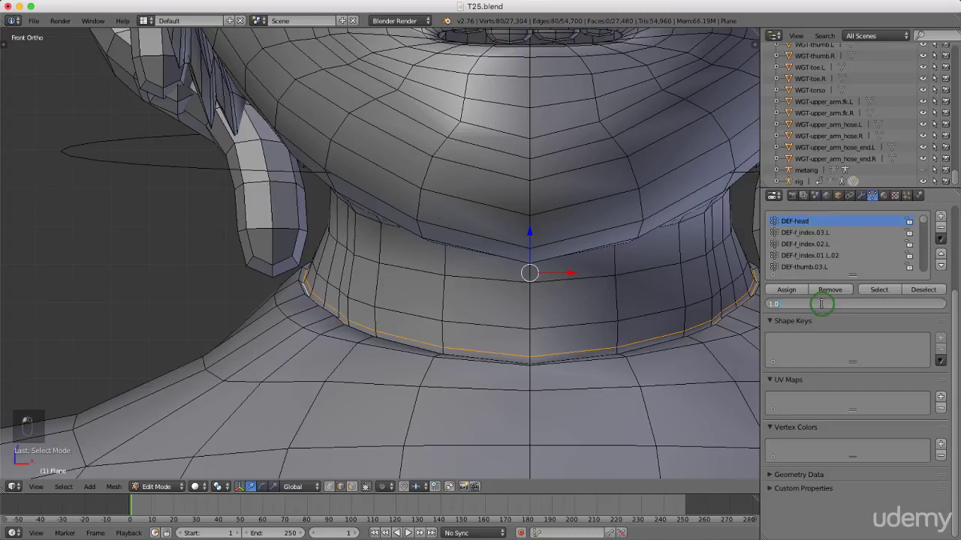
key("Return")
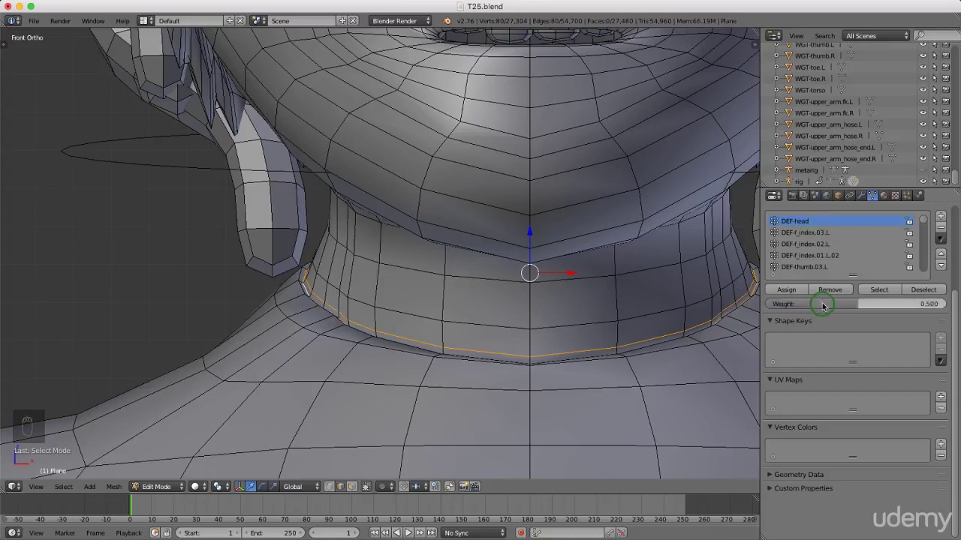
left_click(790, 291)
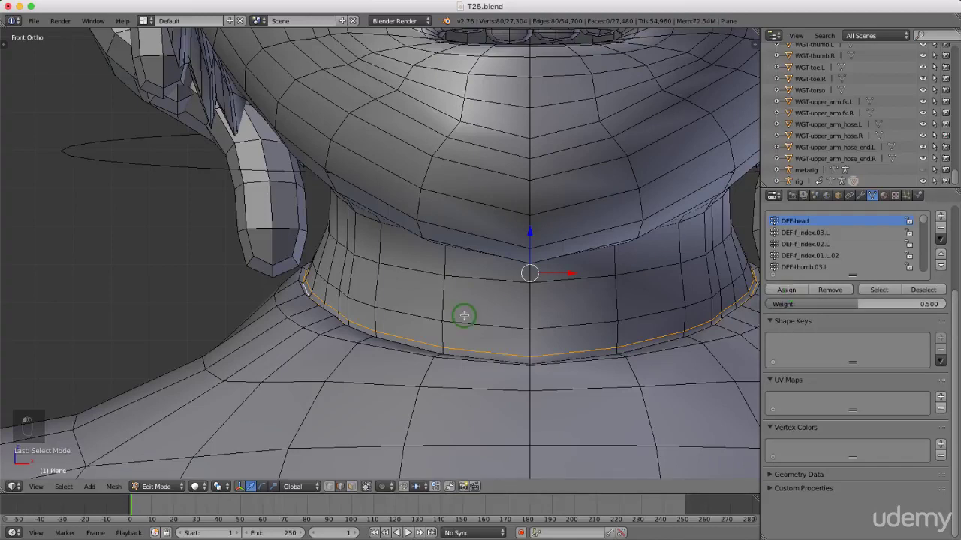
- Switch the mesh to Weight Paint mode and examine the DEF-head weight transition around the neck
key("Tab")
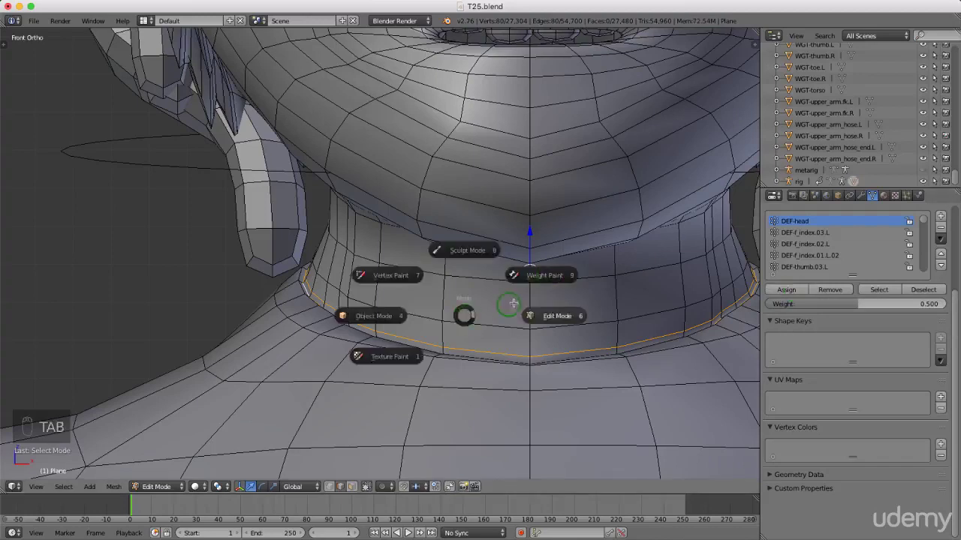
left_click(548, 280)
scroll(573, 325, "down", 4)
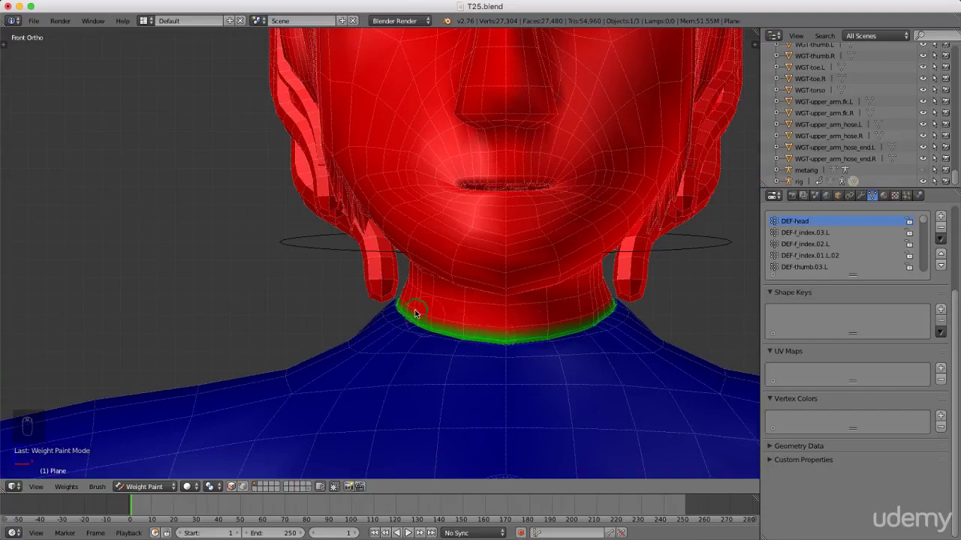
middle_click_drag(588, 268, 577, 307)
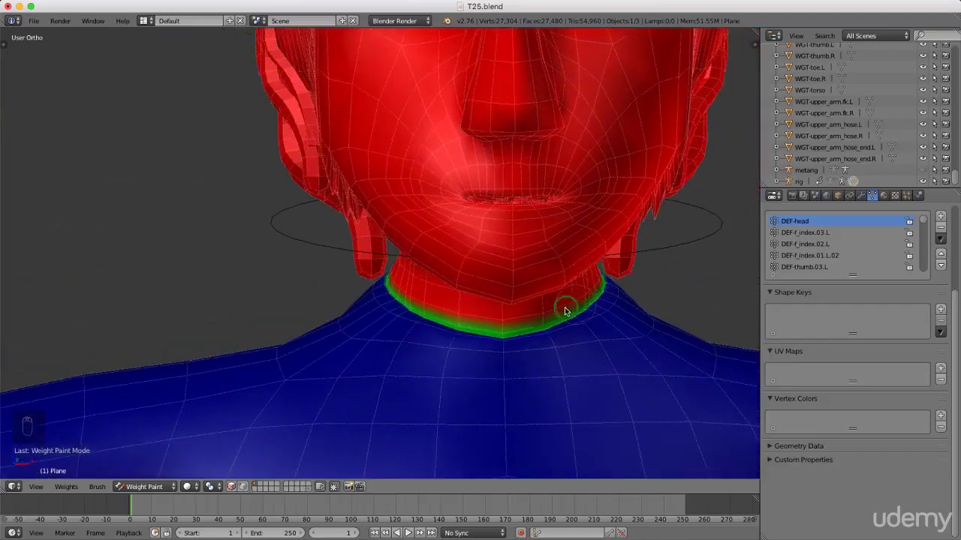
scroll(548, 315, "down", 3)
- Return the character mesh to Object Mode and deselect everything in the scene
key("Tab")
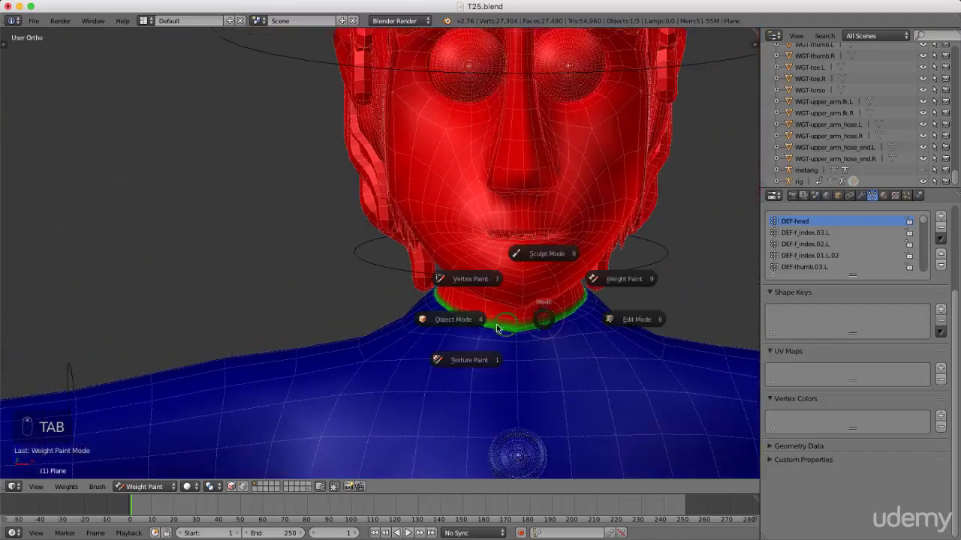
left_click(450, 320)
scroll(462, 331, "down", 4)
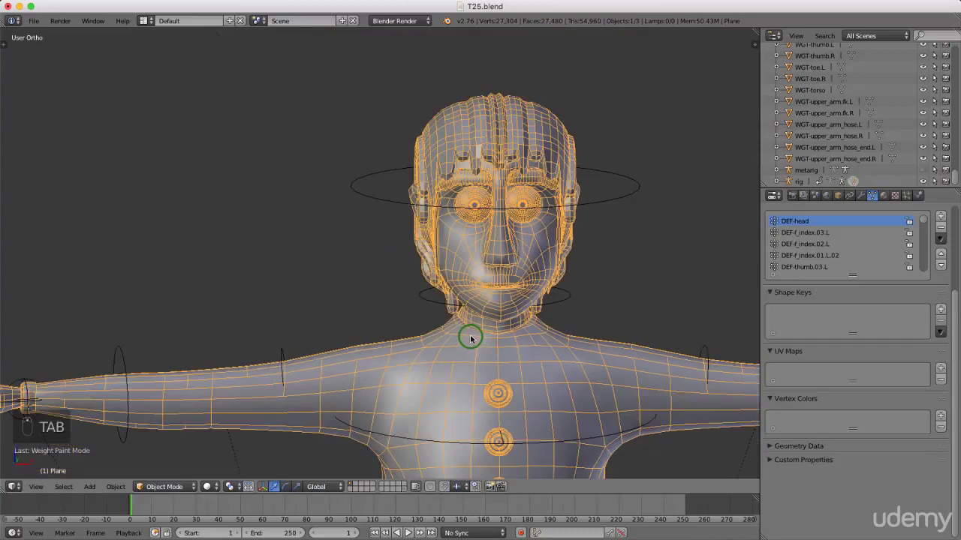
key("KP_1")
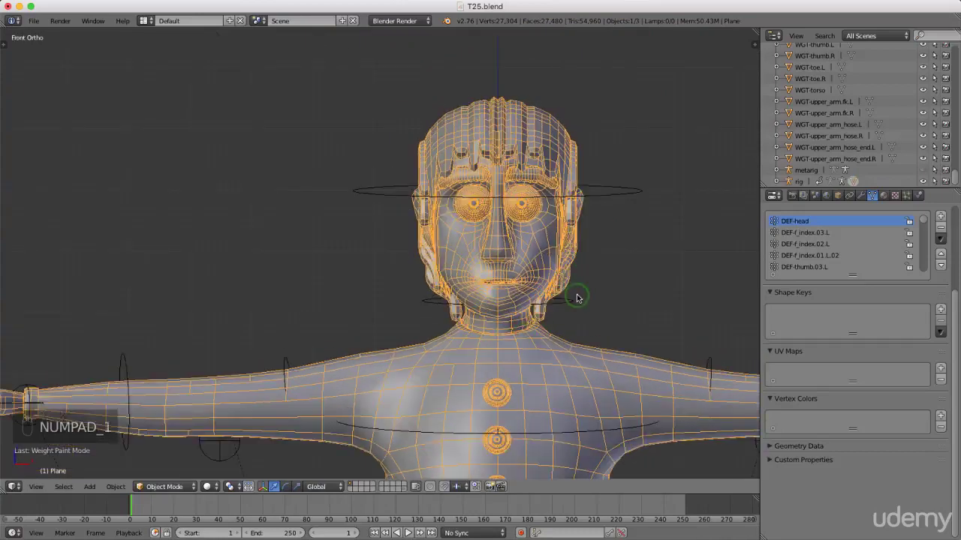
key("a")
key("a")
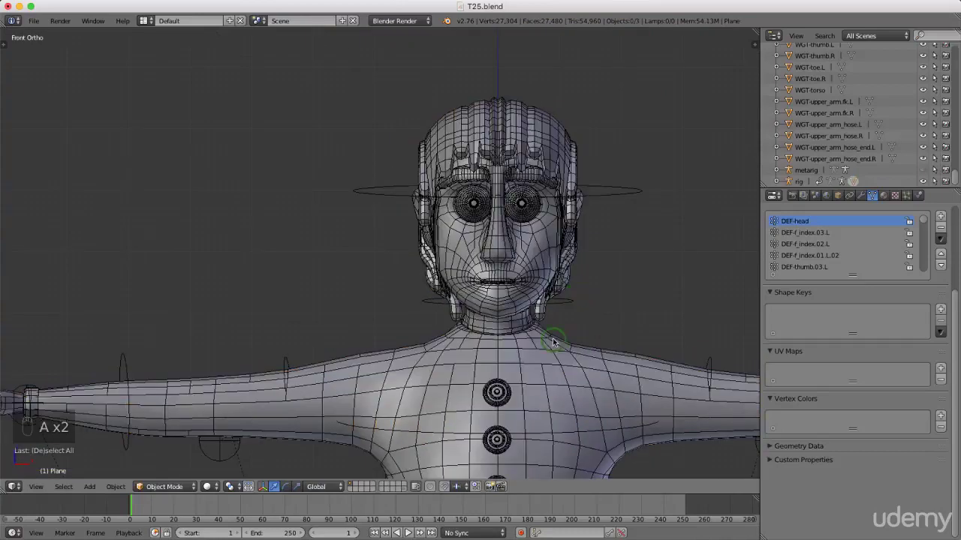
scroll(552, 341, "up", 2)
scroll(528, 307, "down", 3)
middle_click_drag(553, 289, 617, 357)
key("KP_1")
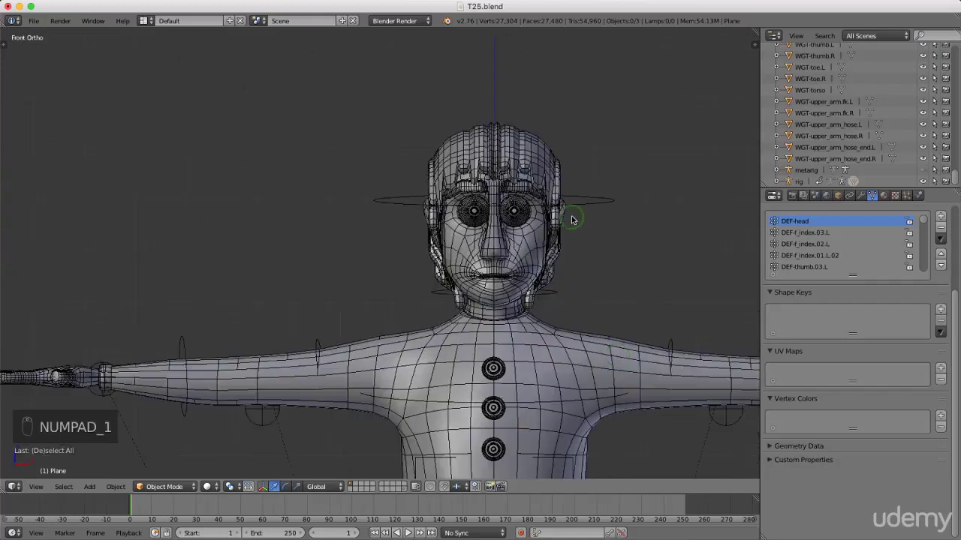
- Select the rig by its head control and switch it to Pose Mode
scroll(576, 211, "up", 1)
right_click(589, 203)
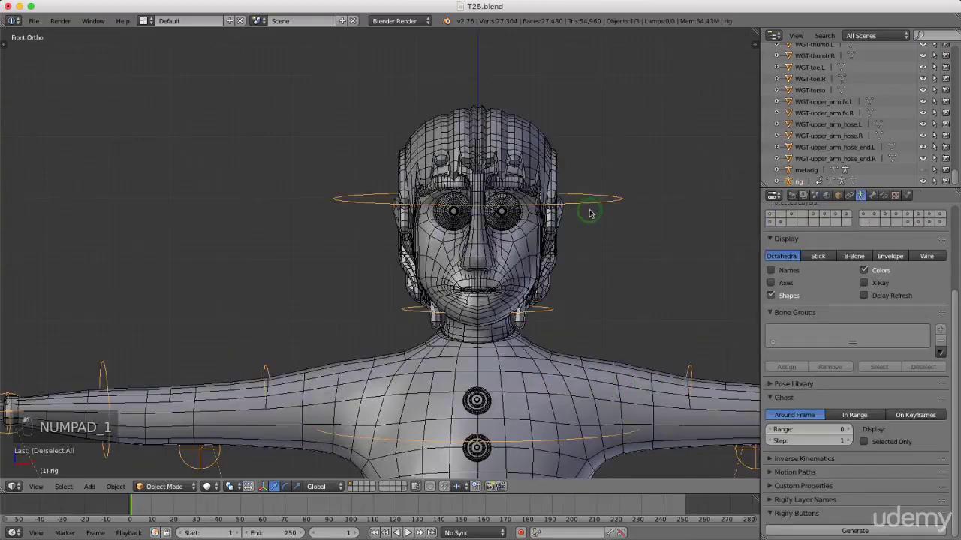
scroll(585, 221, "down", 5)
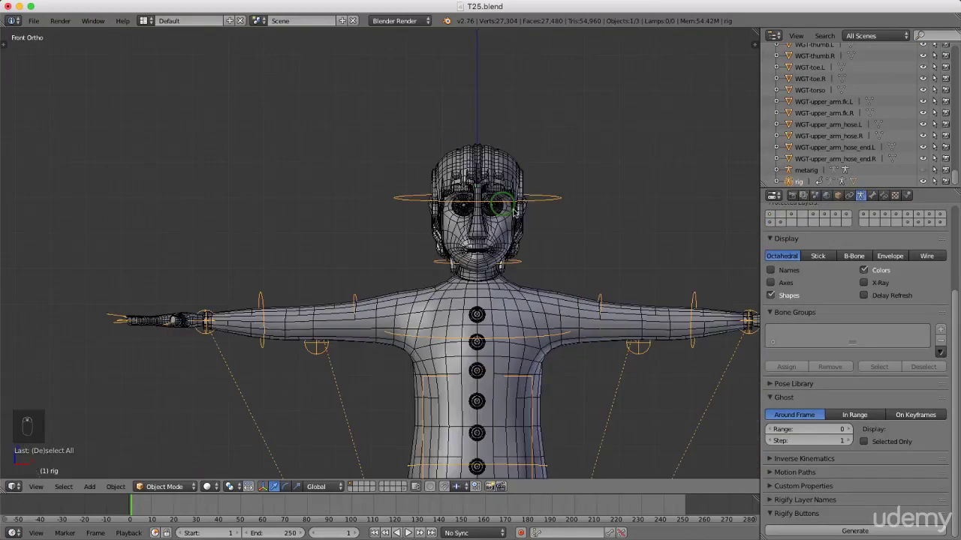
scroll(555, 207, "up", 5)
key("Tab")
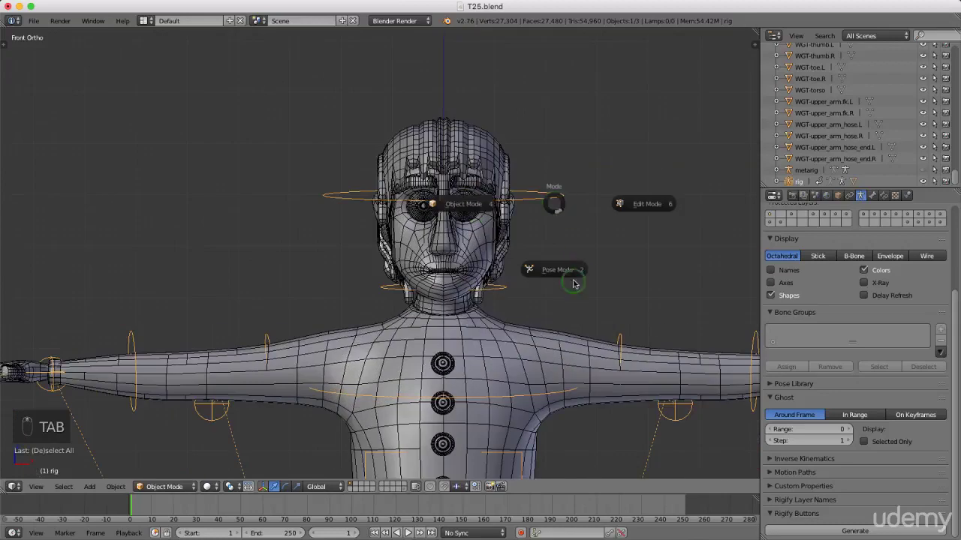
left_click(556, 270)
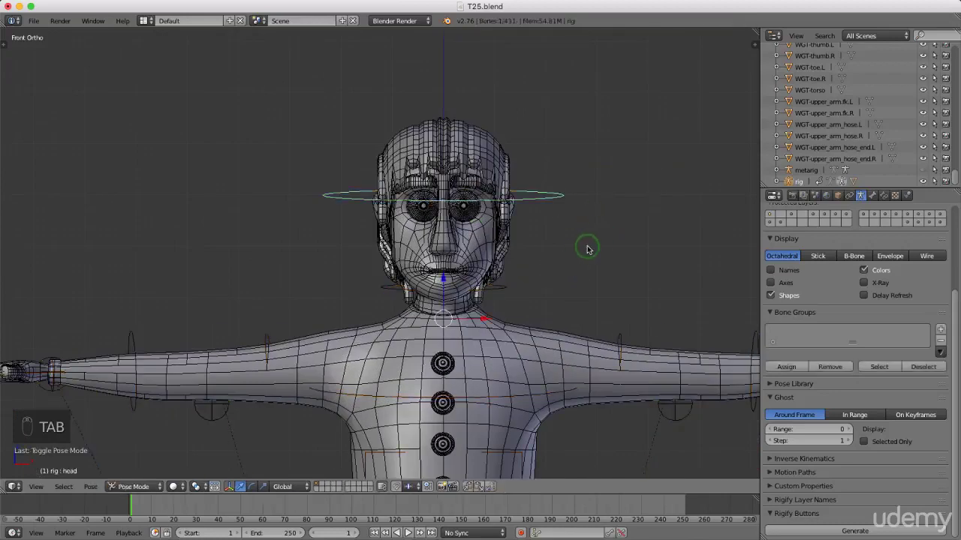
- Test the neck deformation with a free trackball rotation of the head control, and cancel the rotation
key("r")
key("r")
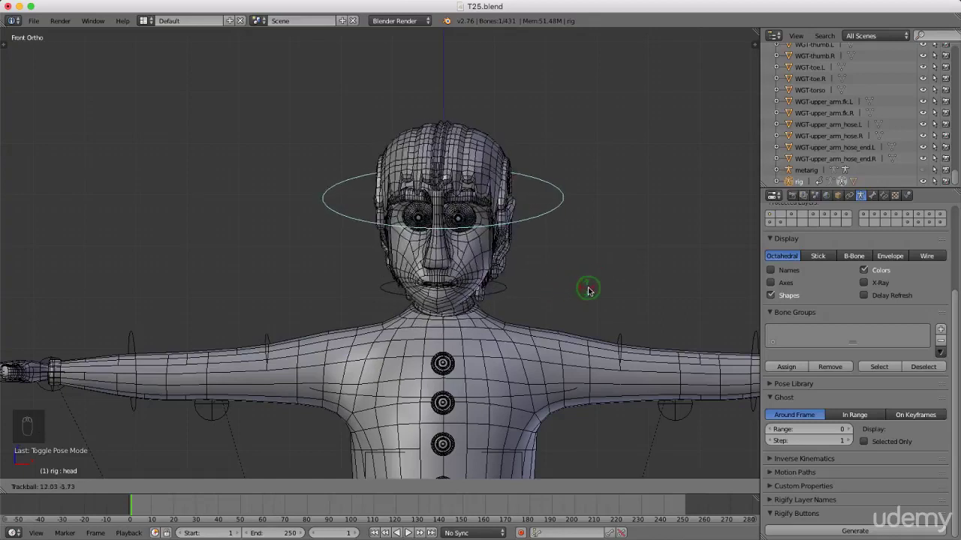
right_click(606, 273)
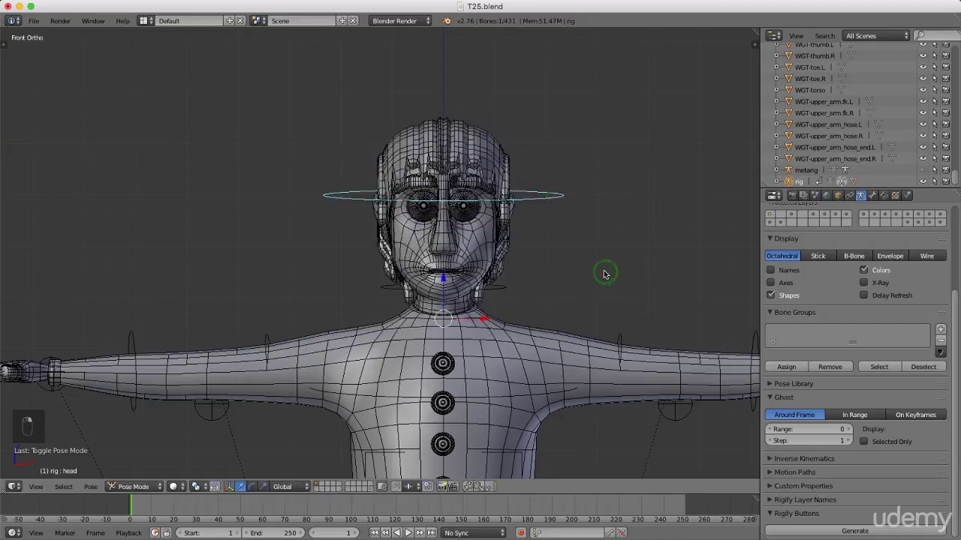
- Display the character in wireframe shading and deselect all bones of the rig
scroll(382, 244, "down", 2)
scroll(567, 274, "down", 1)
scroll(540, 252, "down", 1)
scroll(542, 217, "down", 1)
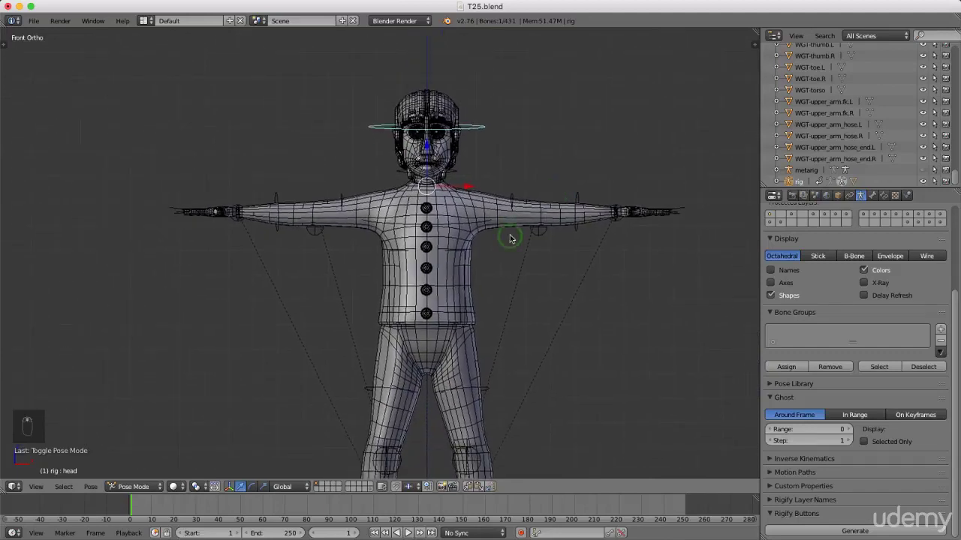
scroll(510, 236, "down", 1)
key("z")
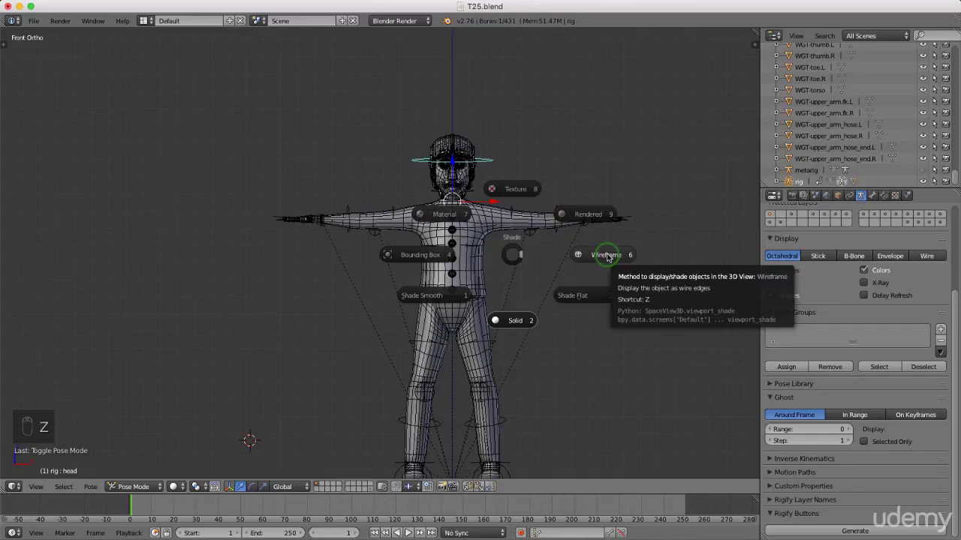
left_click(606, 256)
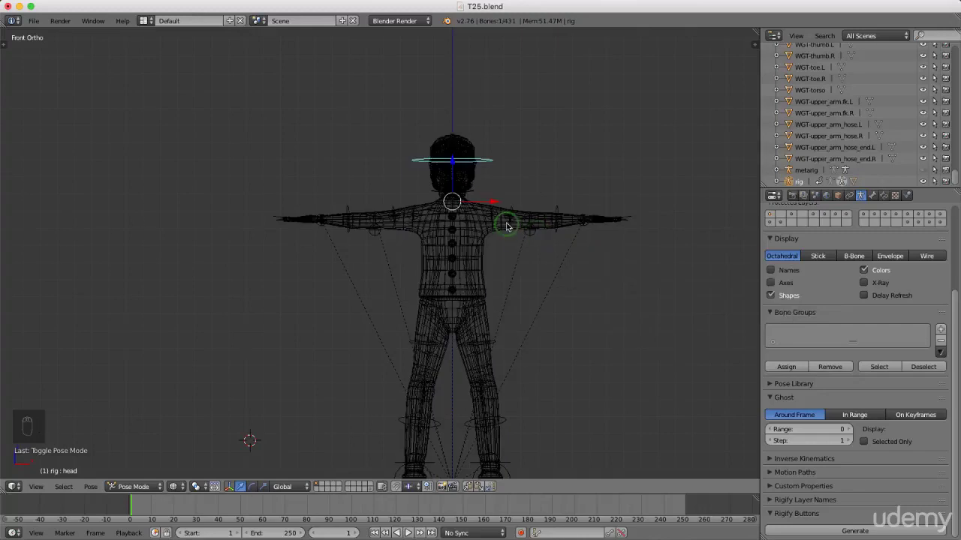
key("a")
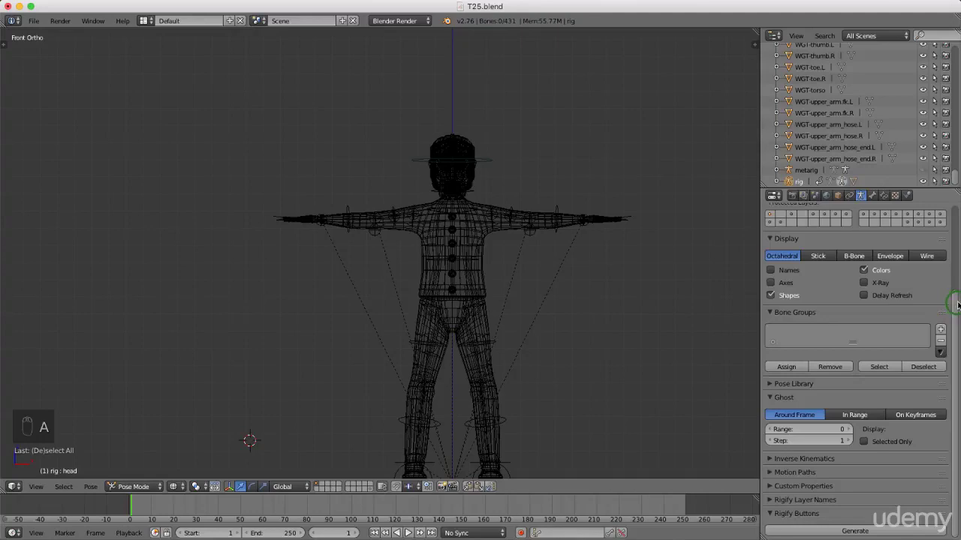
- Make the armature layer with the deformation bones visible on the rig
left_click_drag(958, 304, 957, 212)
left_click(927, 302)
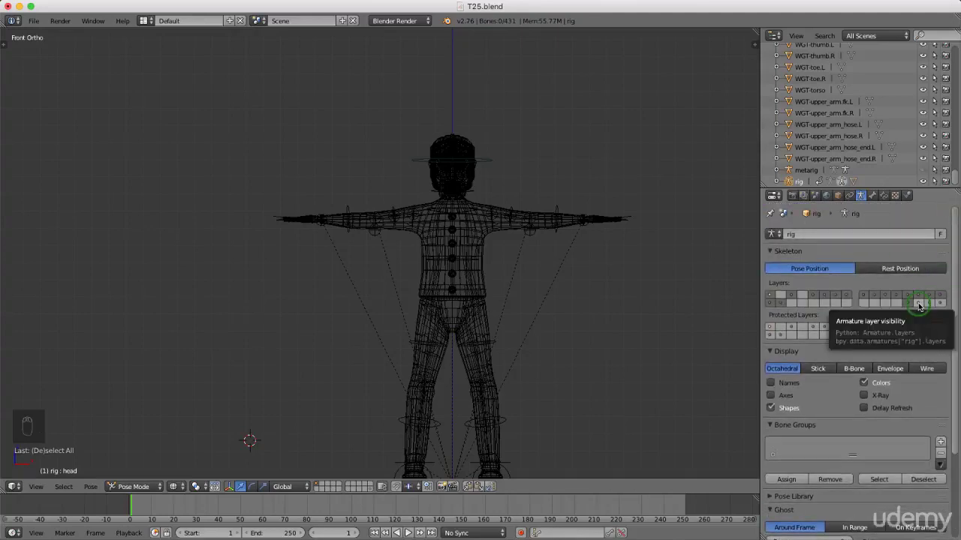
left_click(918, 303)
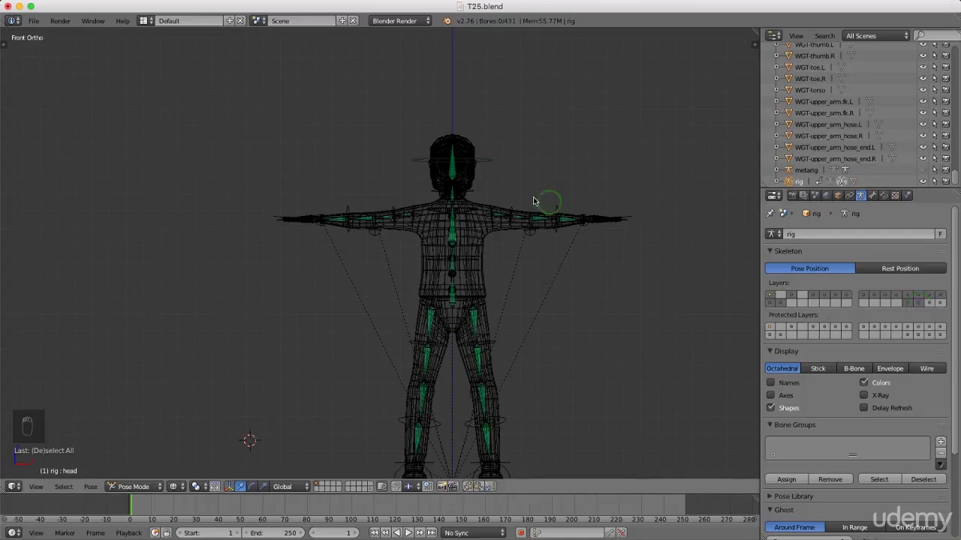
scroll(452, 233, "up", 4)
scroll(453, 235, "up", 3)
- Select the deformation bone in the chest and show its item properties to read the bone name
right_click(445, 237)
scroll(431, 275, "down", 3)
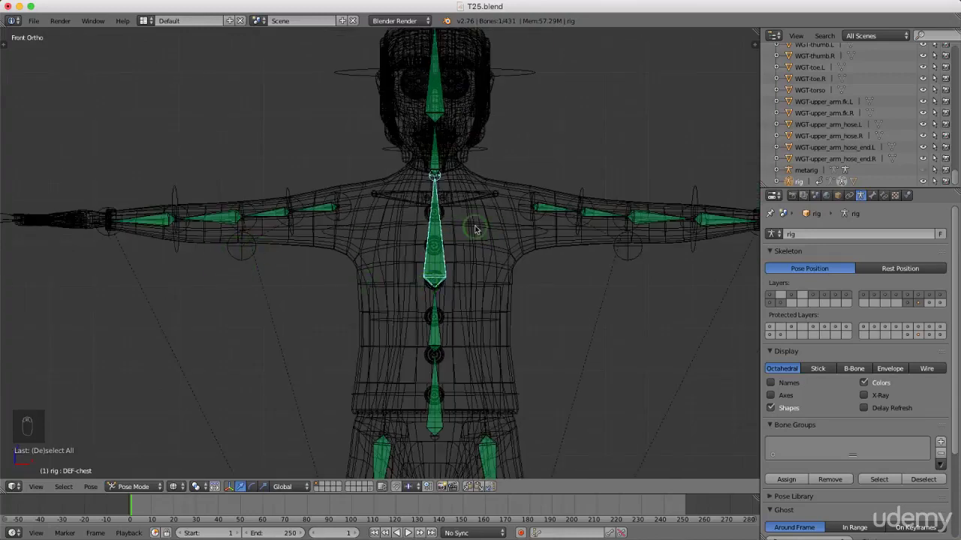
key("n")
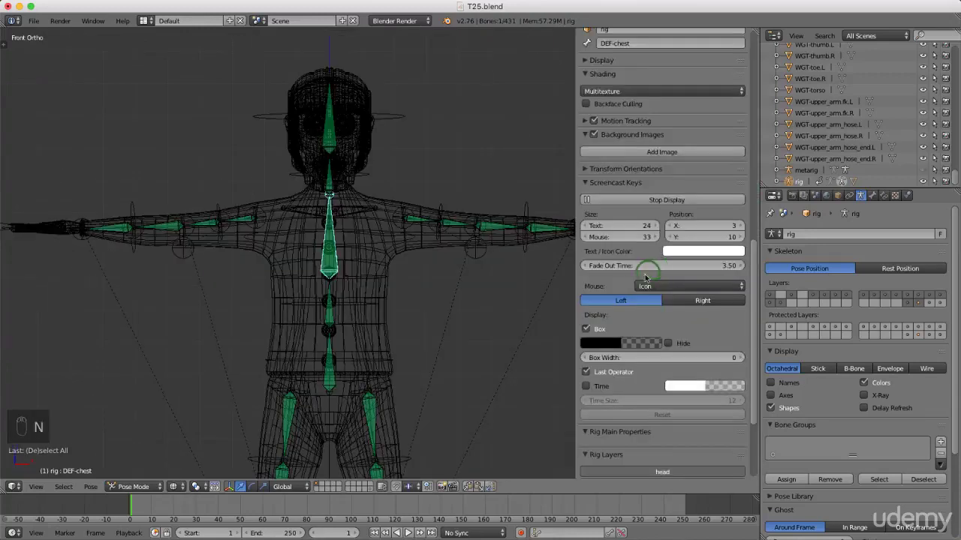
scroll(639, 282, "up", 4)
scroll(639, 282, "up", 3)
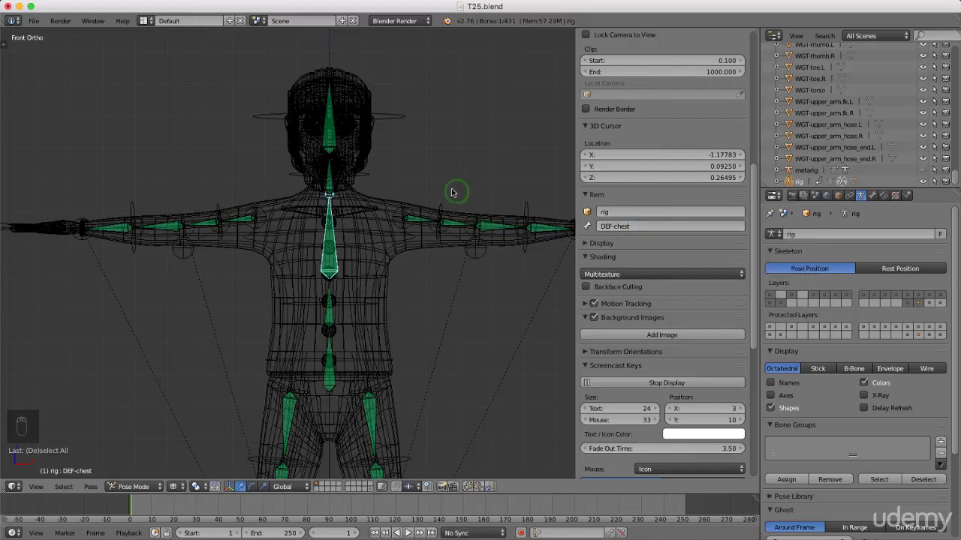
- Select the deformation bone in the head and check its name in the item properties
scroll(330, 98, "up", 5)
scroll(331, 99, "up", 1)
right_click(331, 100)
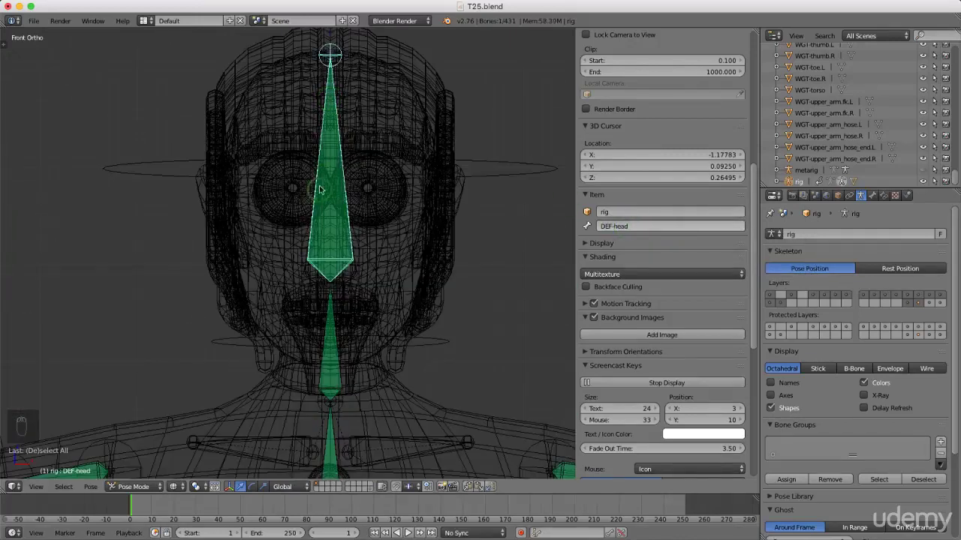
scroll(308, 180, "down", 3)
scroll(333, 199, "down", 4)
middle_click_drag(407, 242, 390, 165, "shift")
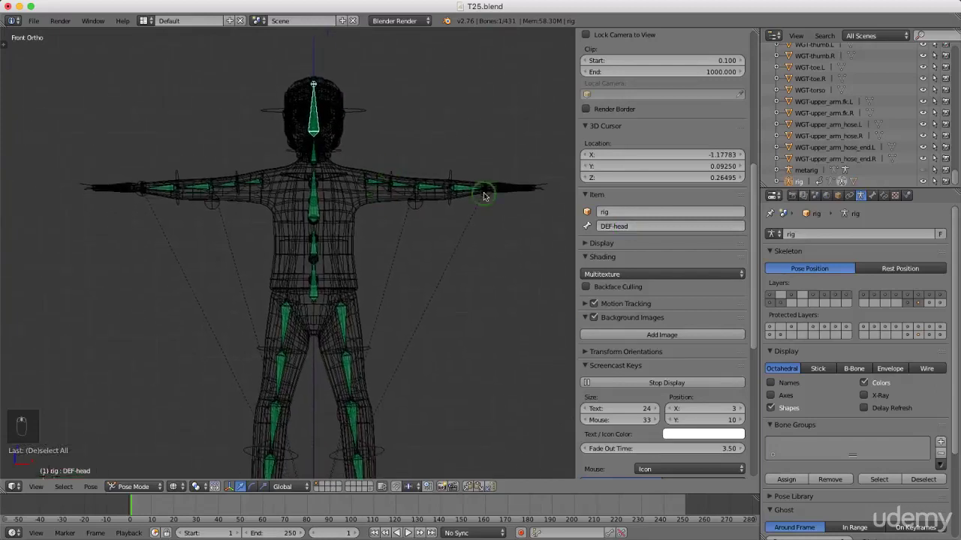
- Hide the deformation bone layer and return the character to solid shading
left_click(920, 304)
scroll(661, 285, "down", 5)
key("z")
left_click(465, 334)
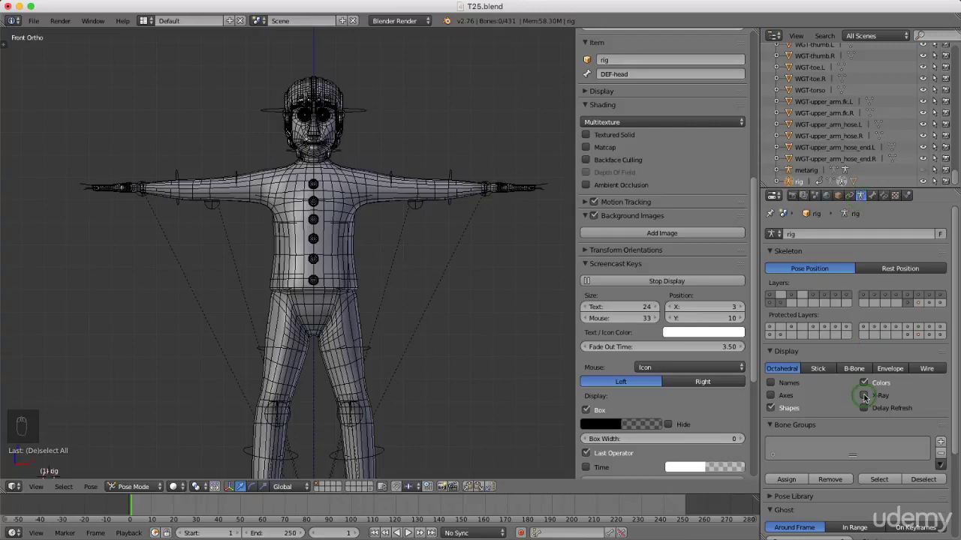
- Turn on X-Ray display for the armature and select the upper_arm.fk.L and upper_arm_hose_end.L controls in turn
left_click(864, 396)
scroll(366, 184, "up", 3)
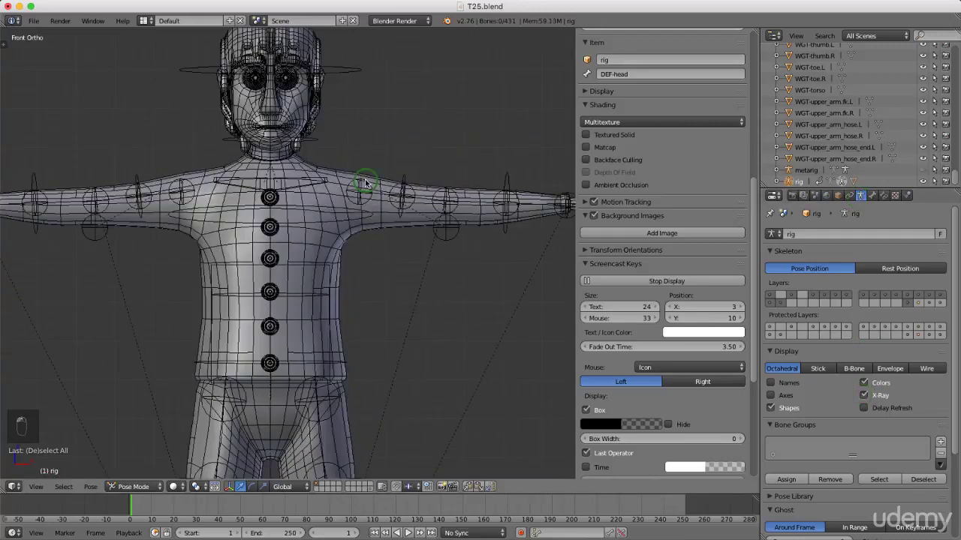
scroll(397, 196, "up", 2)
right_click(421, 183)
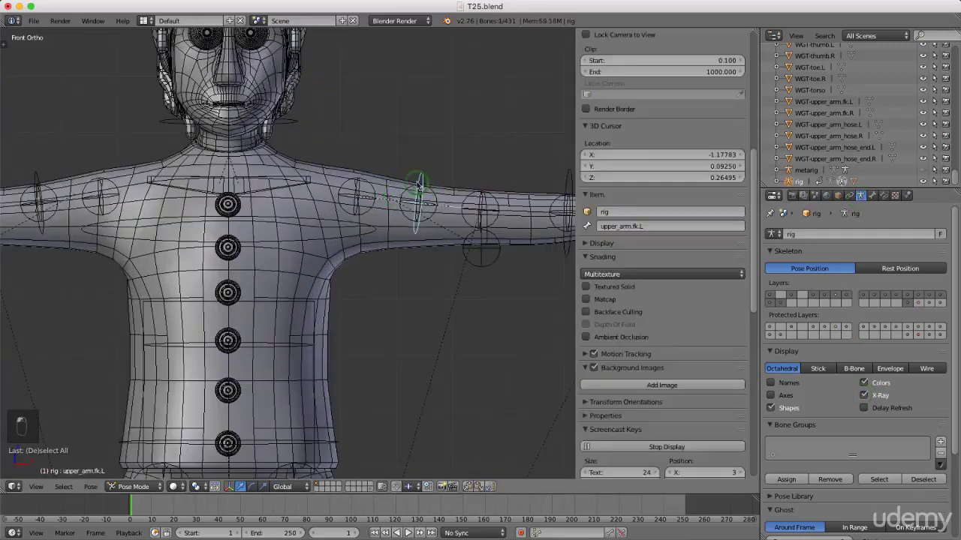
right_click(358, 187)
scroll(375, 191, "down", 5)
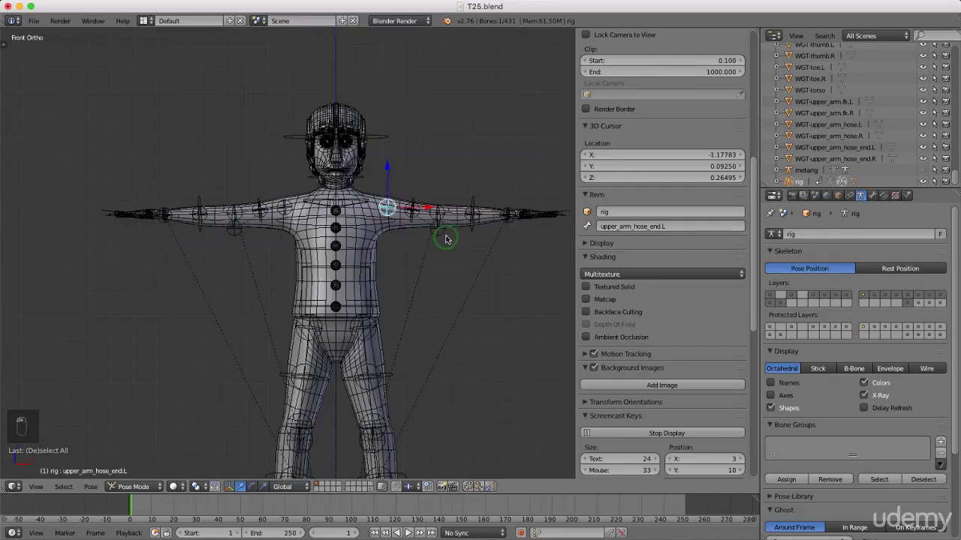
scroll(488, 202, "down", 3, "shift")
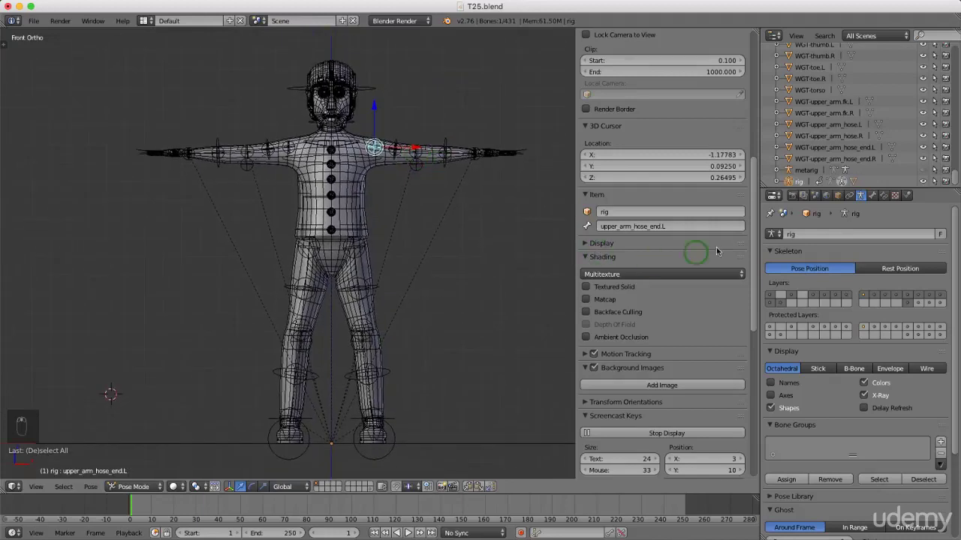
- Toggle the visibility of the left and right Arm FK and Leg IK rig layers to check which controls each one holds
left_click_drag(753, 213, 742, 370)
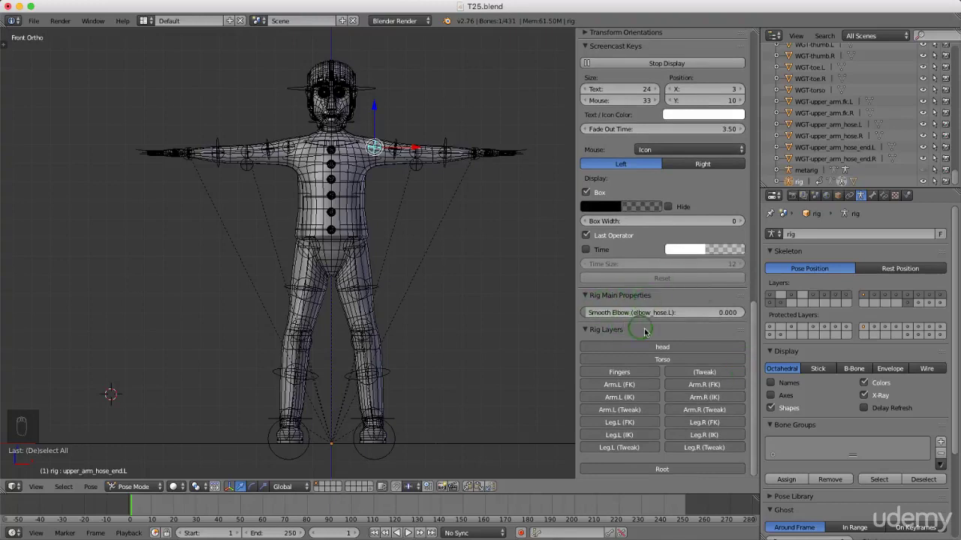
left_click(626, 385)
left_click(690, 385)
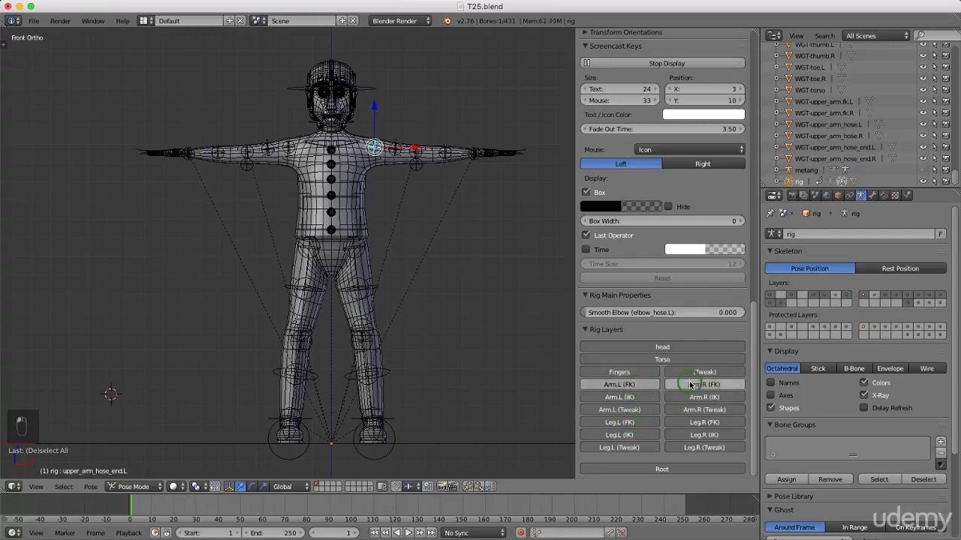
left_click(641, 385)
left_click(679, 384)
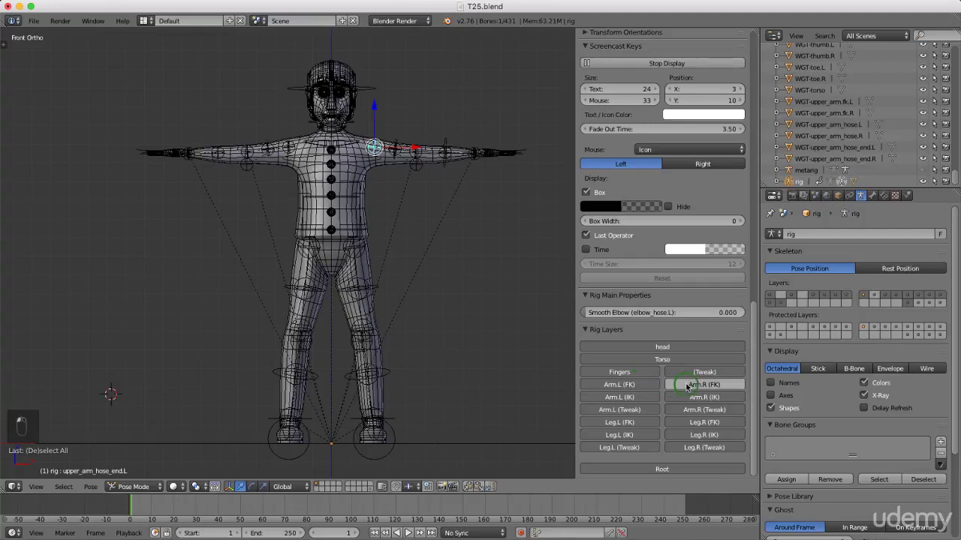
left_click(633, 437)
left_click(679, 436)
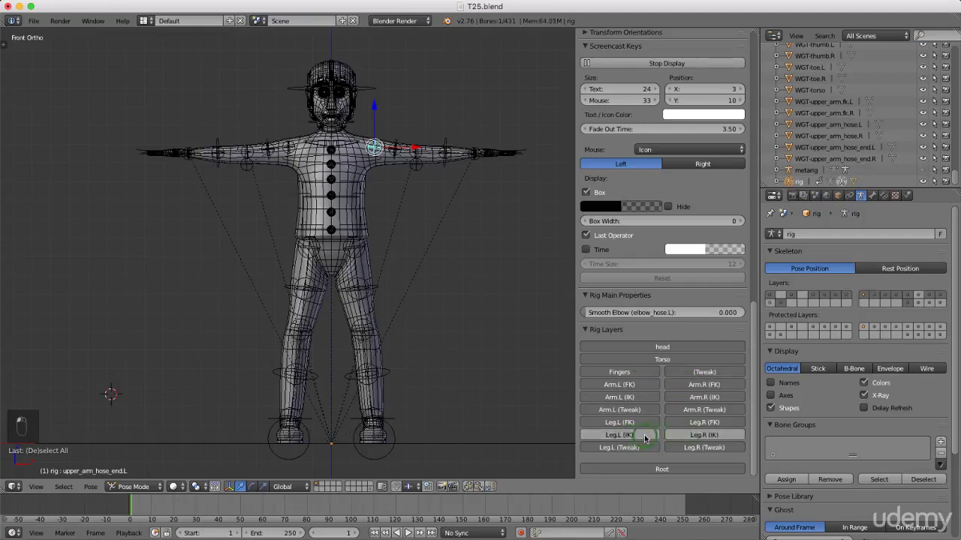
- Select the shin.fk.L control and bend the left knee backward with a trackball rotation
middle_click_drag(471, 273, 435, 293)
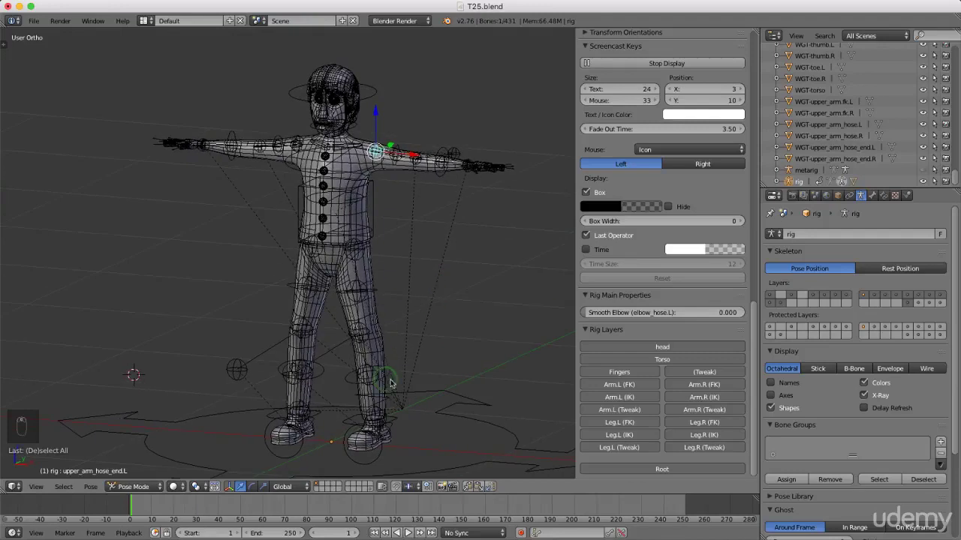
scroll(342, 376, "up", 4)
right_click(357, 385)
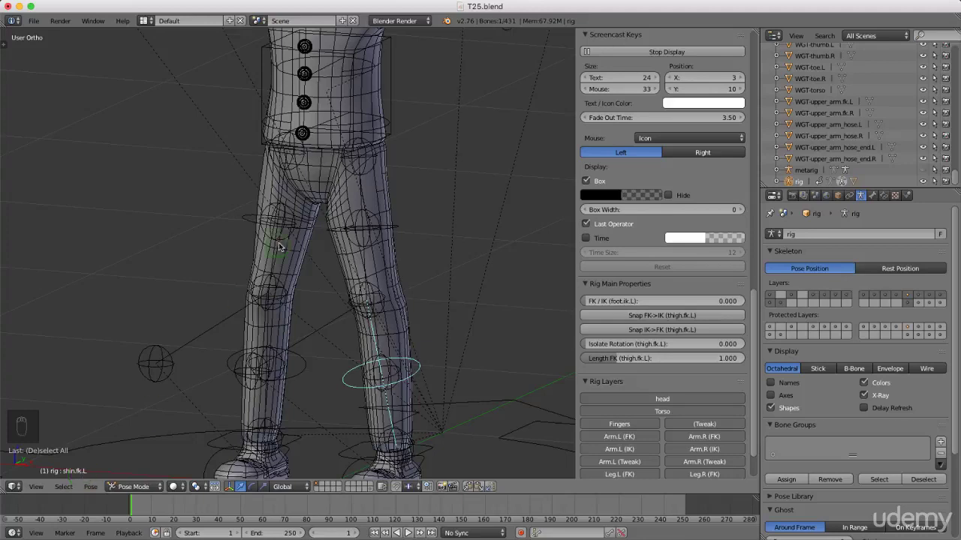
scroll(278, 242, "down", 4)
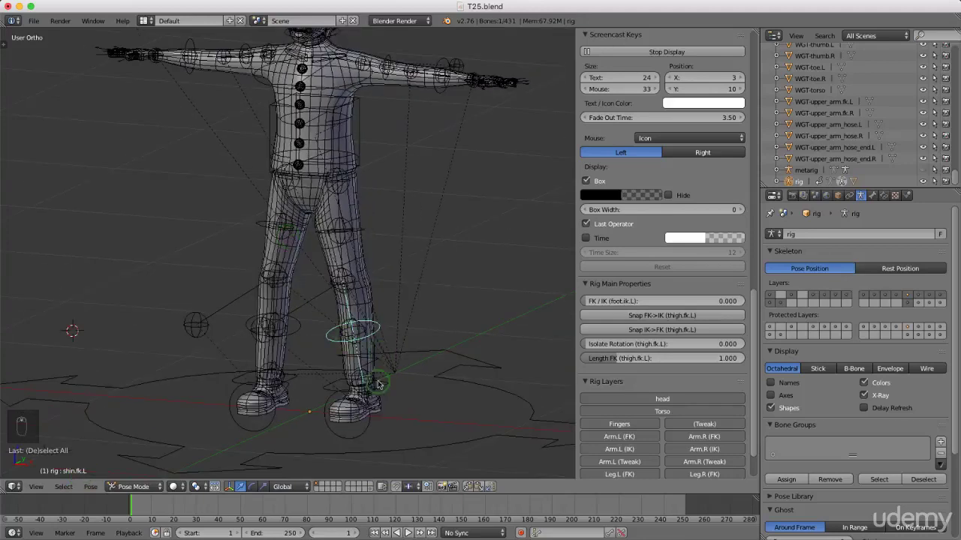
key("r")
key("r")
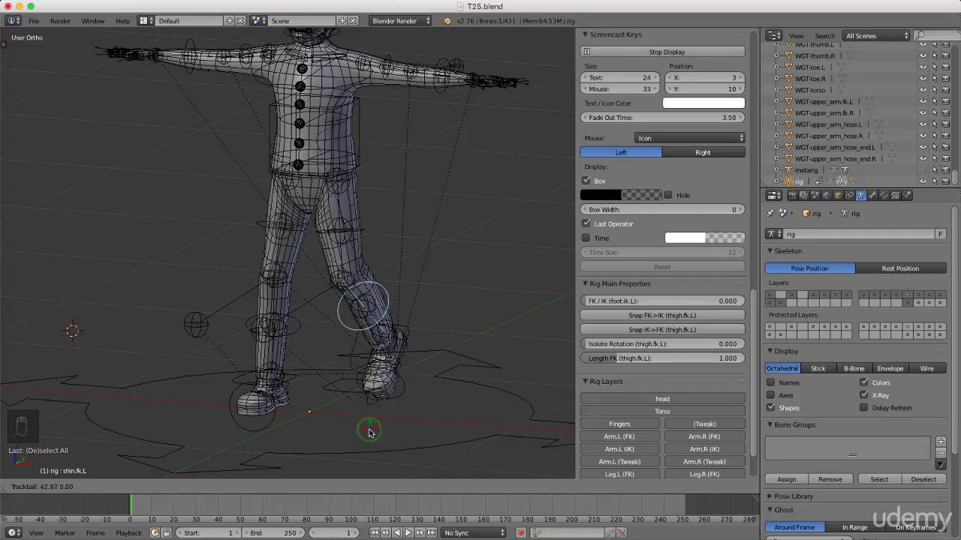
left_click(353, 454)
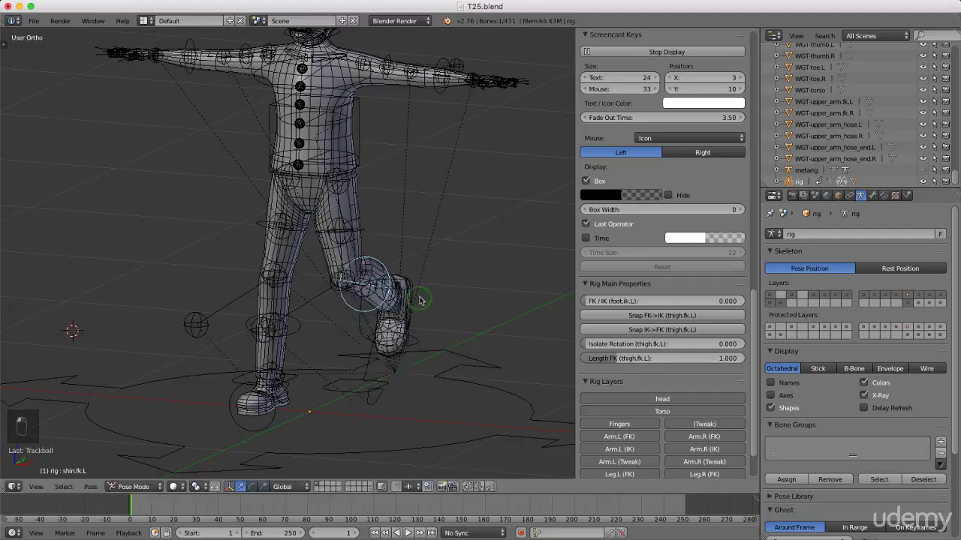
middle_click_drag(428, 281, 454, 255)
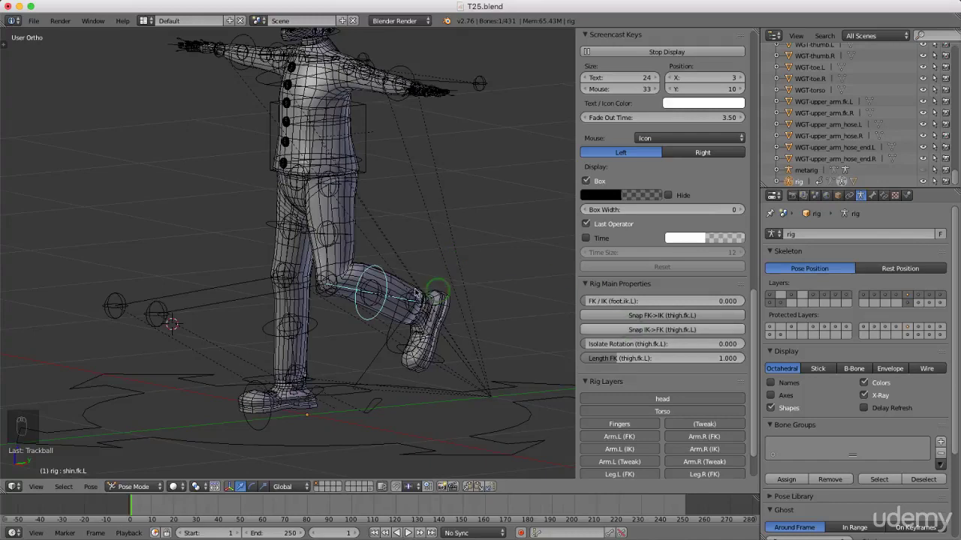
right_click(371, 299)
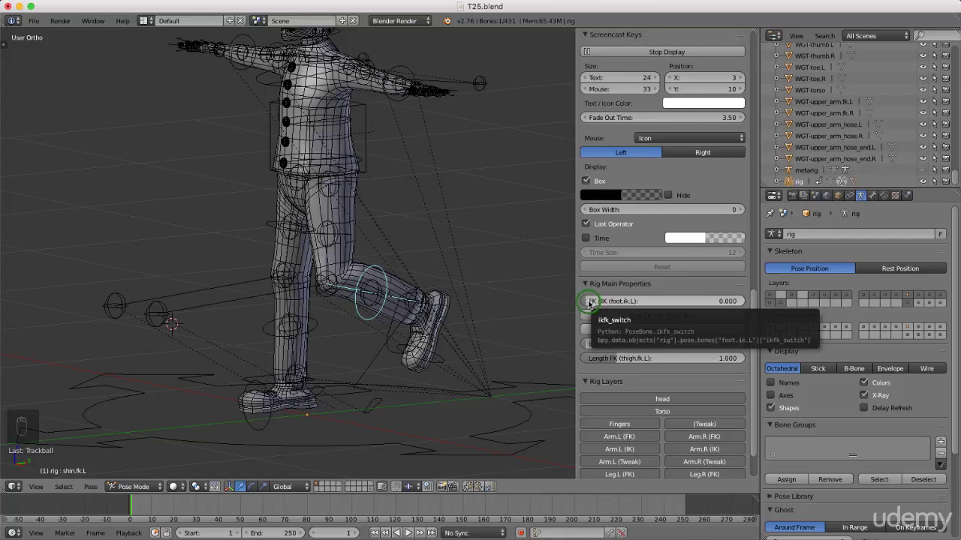
- Set the left leg's FK / IK (foot.ik.L) value to 1.000 and try to rotate the shin.fk.L control
left_click_drag(587, 303, 667, 294)
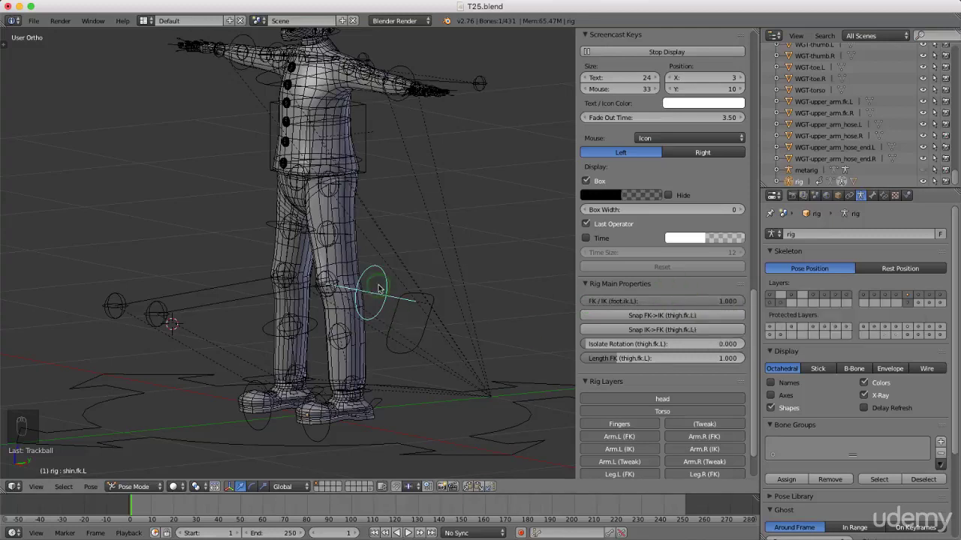
key("r")
key("r")
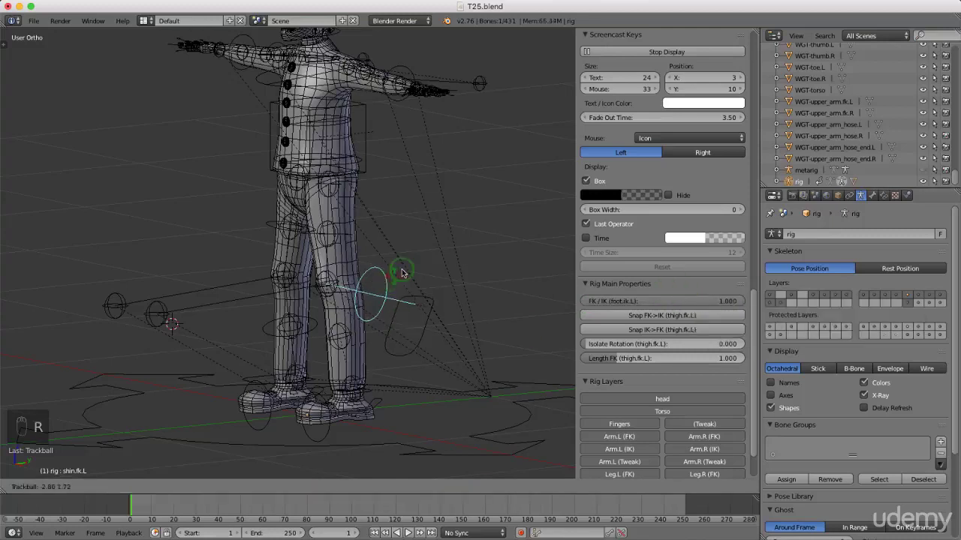
left_click(330, 354)
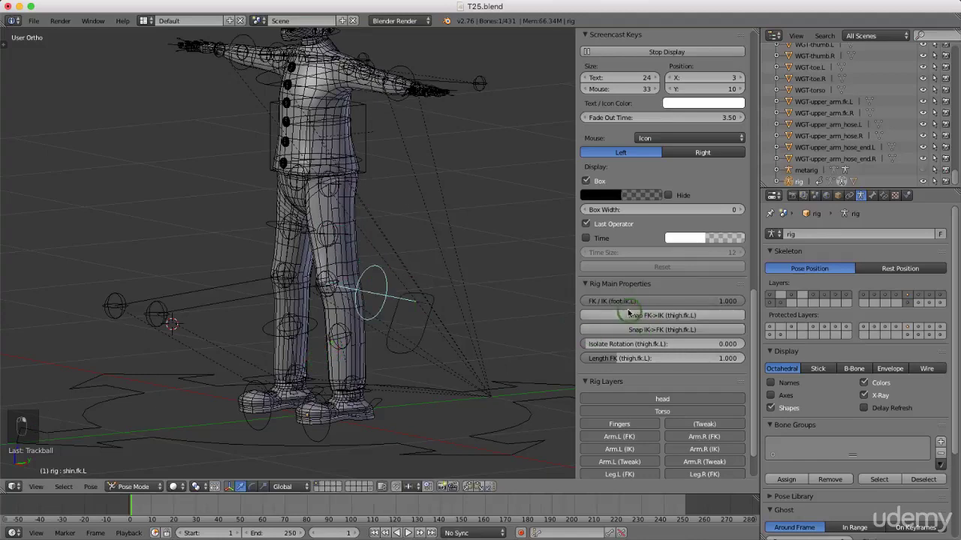
left_click(677, 304)
left_click_drag(677, 306, 730, 305)
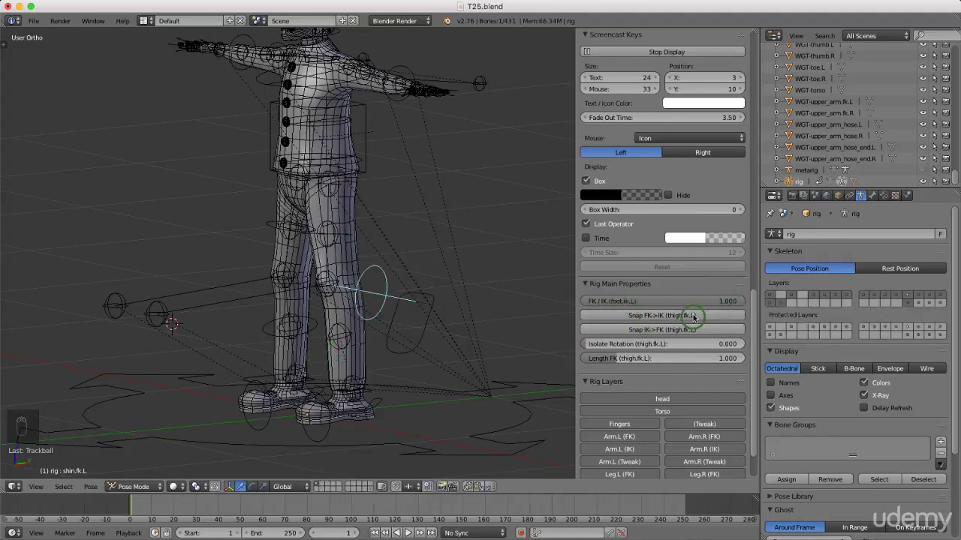
- Select the foot.fk.L control and try a trackball rotation on it with the leg switched to IK
right_click(422, 336)
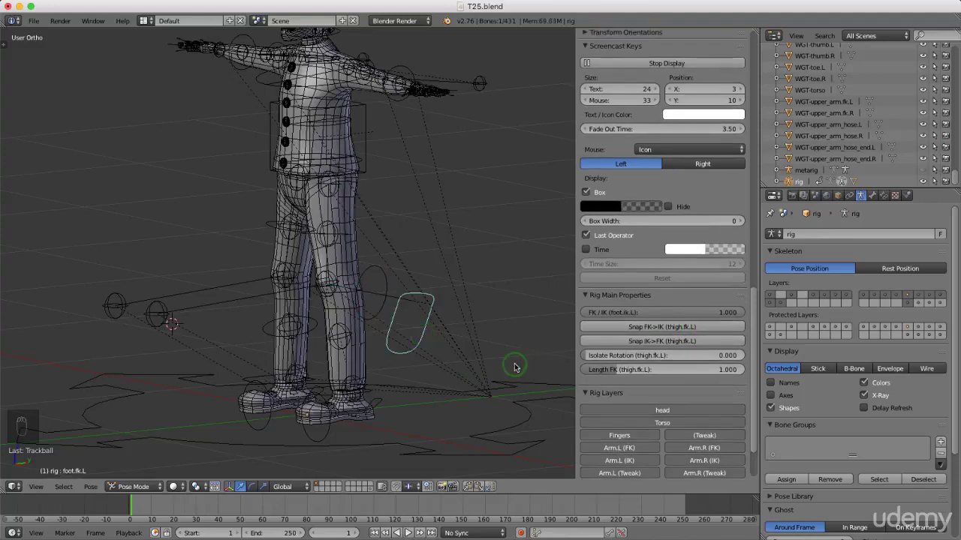
key("r")
key("r")
left_click(529, 350)
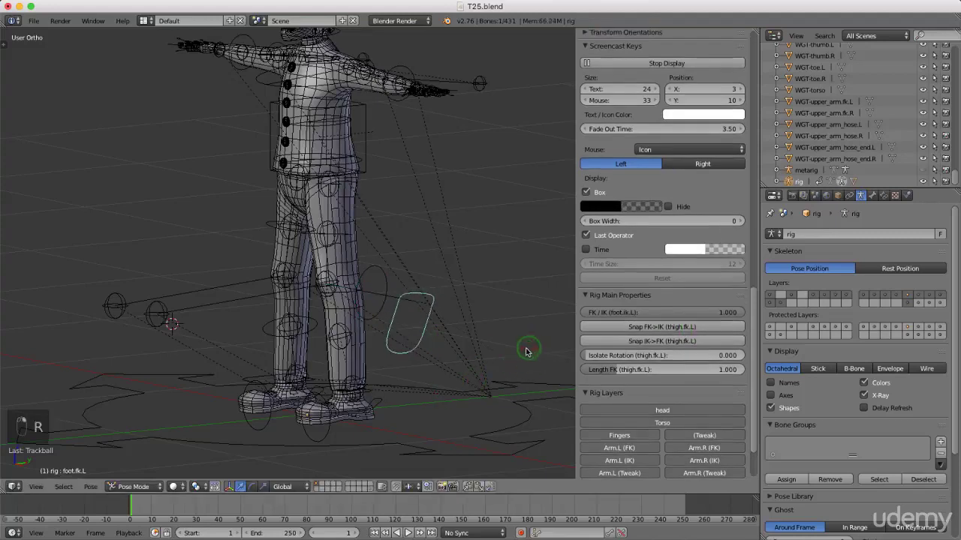
- Set the left leg's FK / IK (foot.ik.L) value to 0 and try rotating the shin.fk.L control in FK
left_click(740, 312)
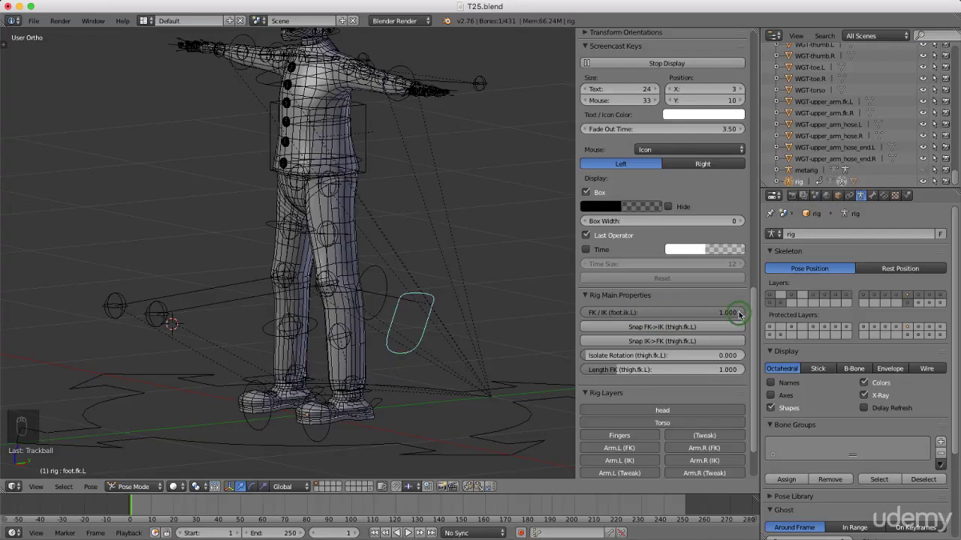
type("0")
key("Return")
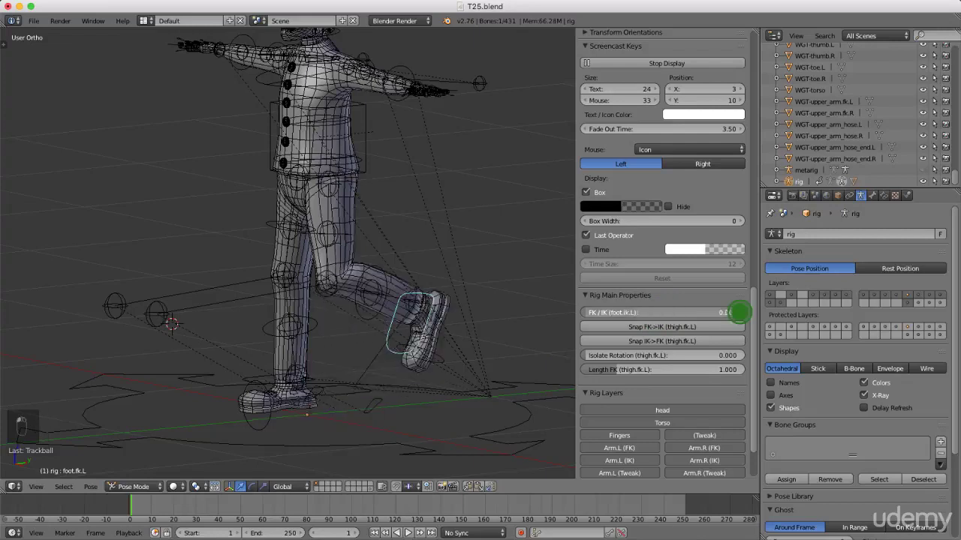
left_click(358, 313)
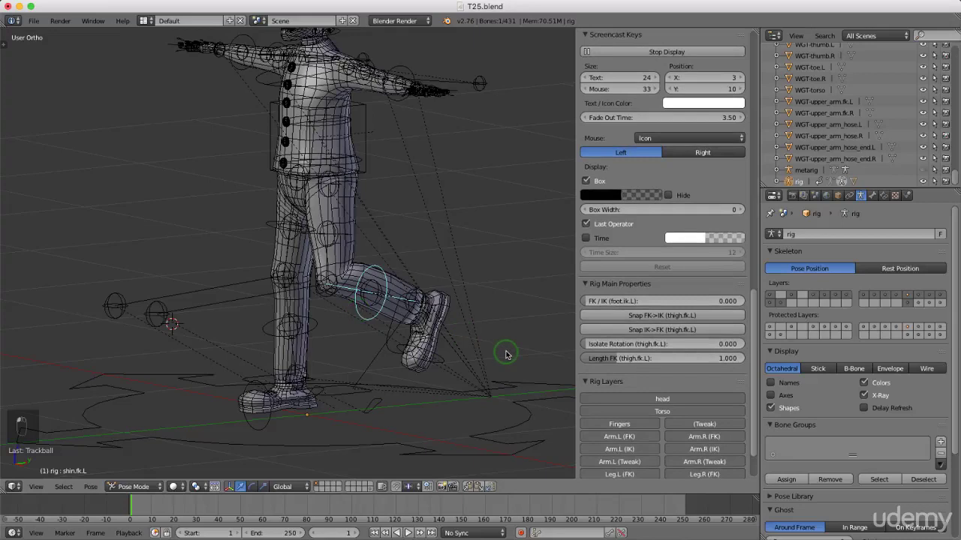
key("r")
key("r")
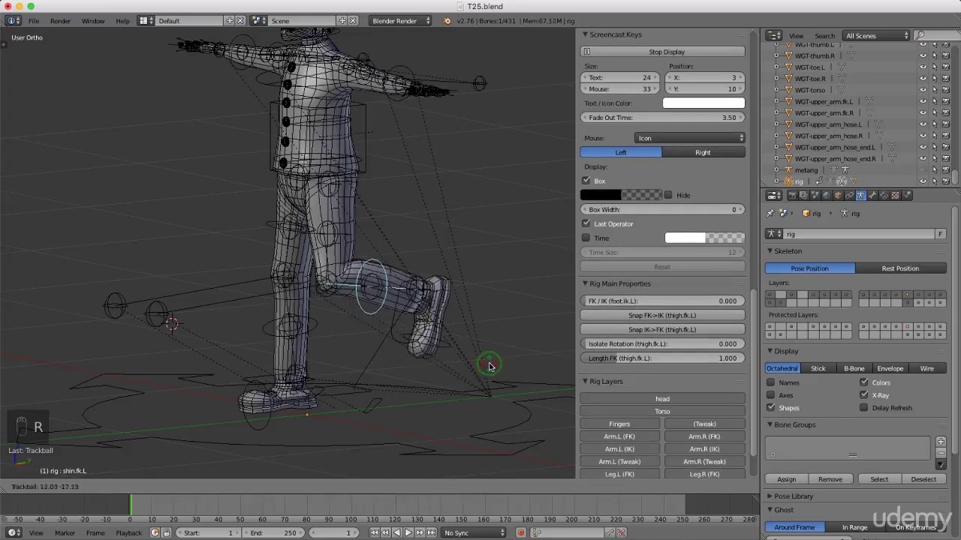
left_click(498, 333)
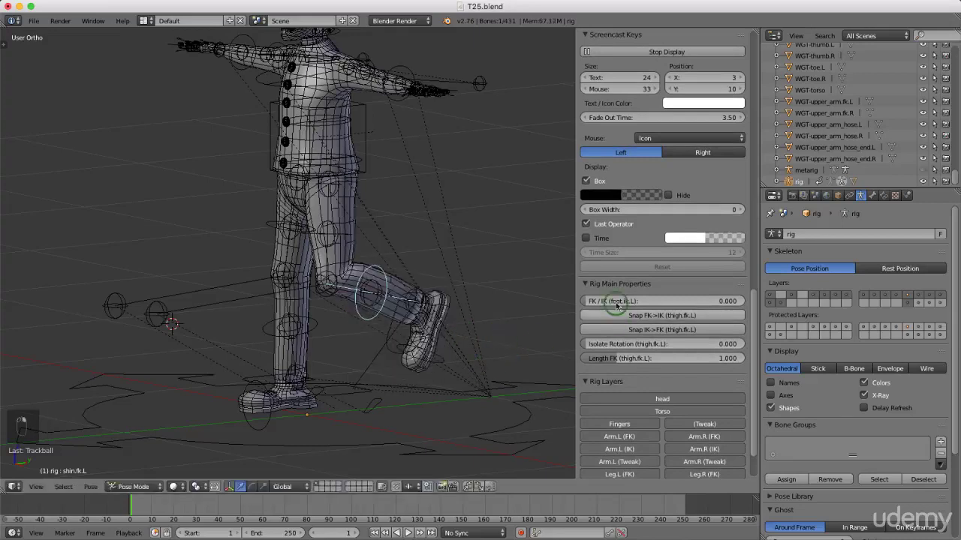
- Clear the pose rotation of the shin.fk.L control
scroll(622, 300, "down", 2)
scroll(622, 300, "down", 2)
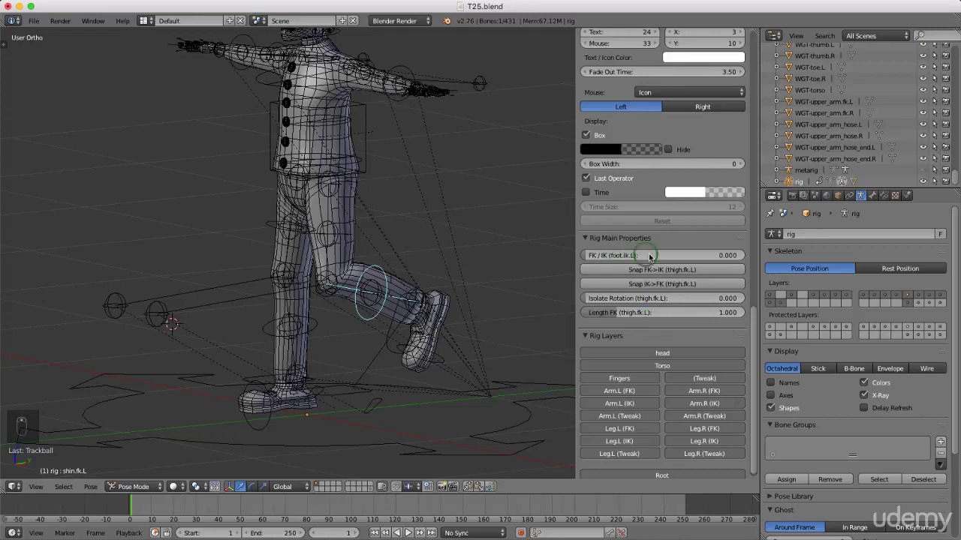
left_click(650, 370)
key("alt+r")
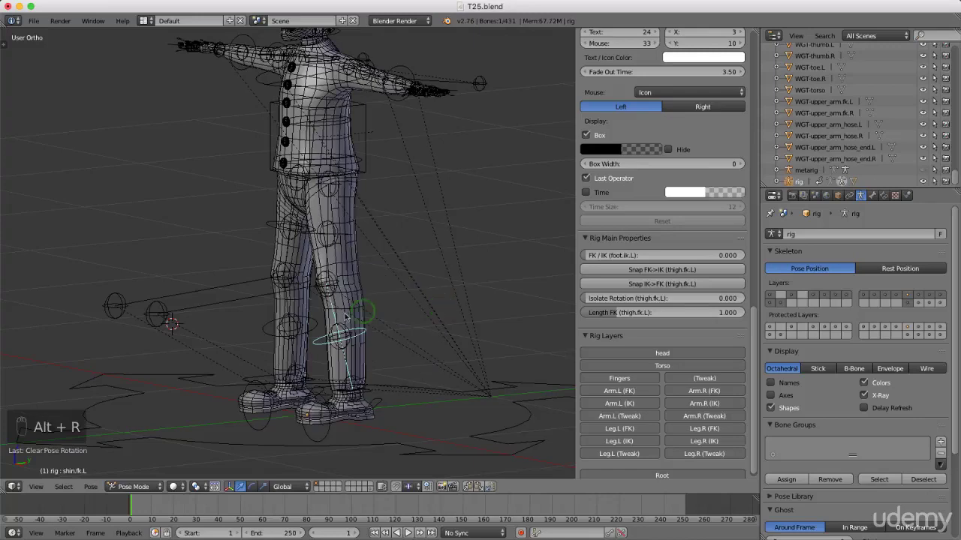
- Examine the whole character and its rig controls from the front and from an angle
key("KP_1")
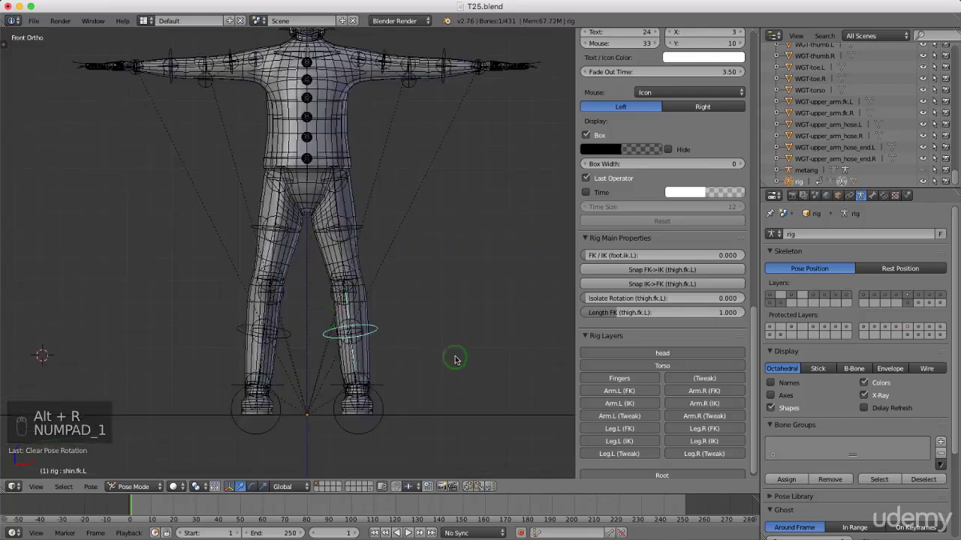
scroll(443, 356, "down", 3)
middle_click_drag(430, 288, 414, 307, "shift")
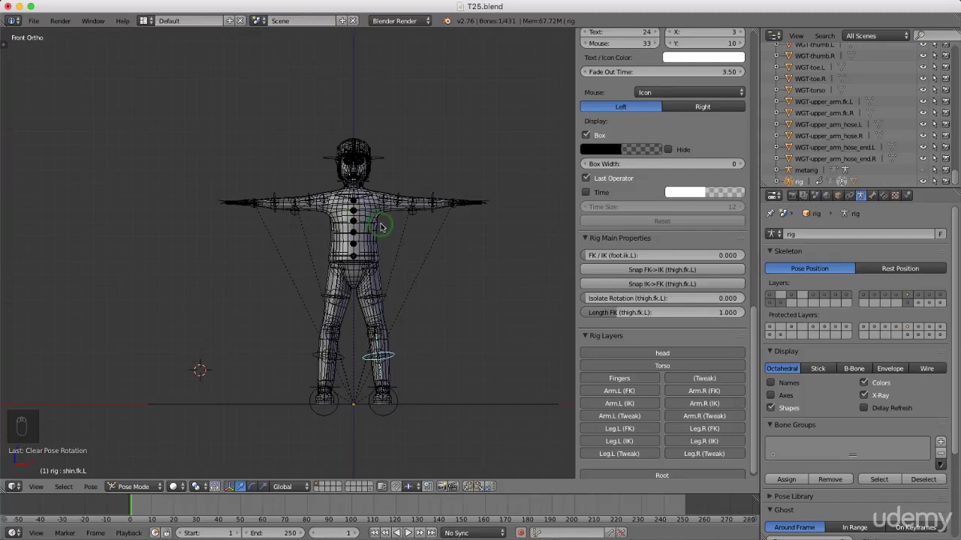
scroll(381, 227, "up", 1)
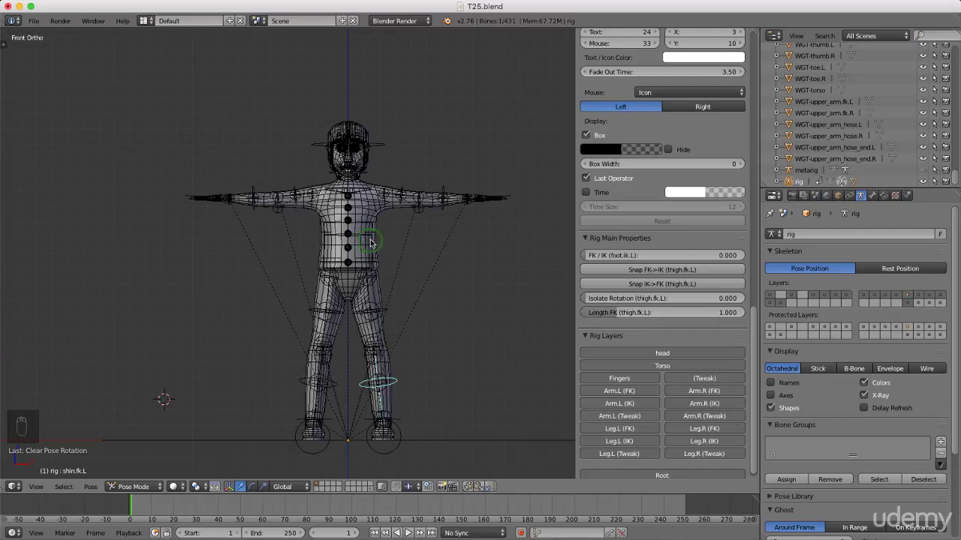
middle_click_drag(397, 230, 358, 218)
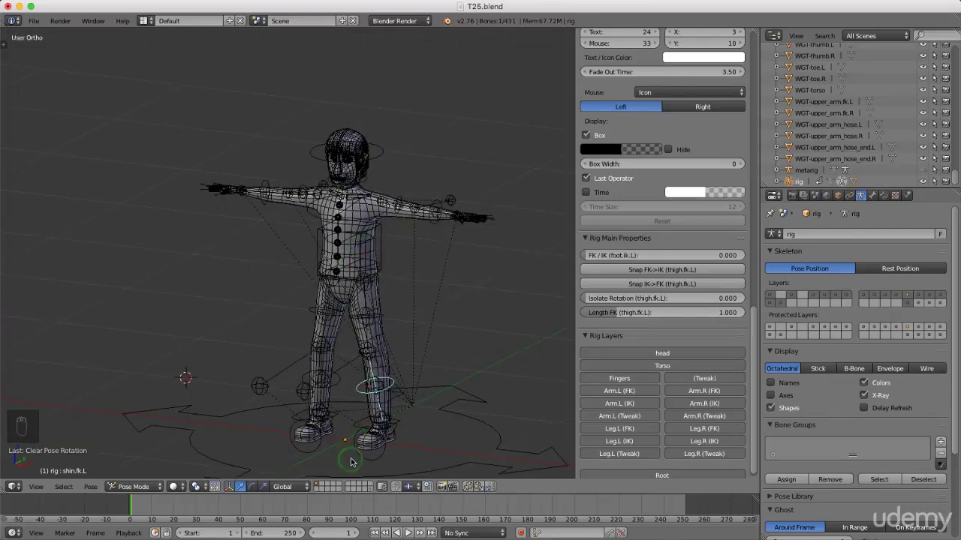
scroll(354, 456, "up", 1)
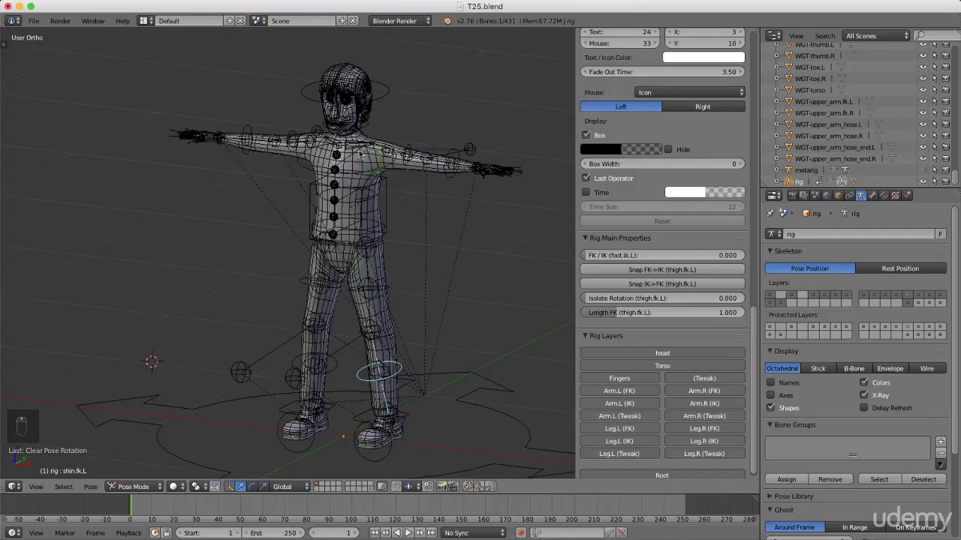
middle_click_drag(372, 260, 395, 244)
key("KP_1")
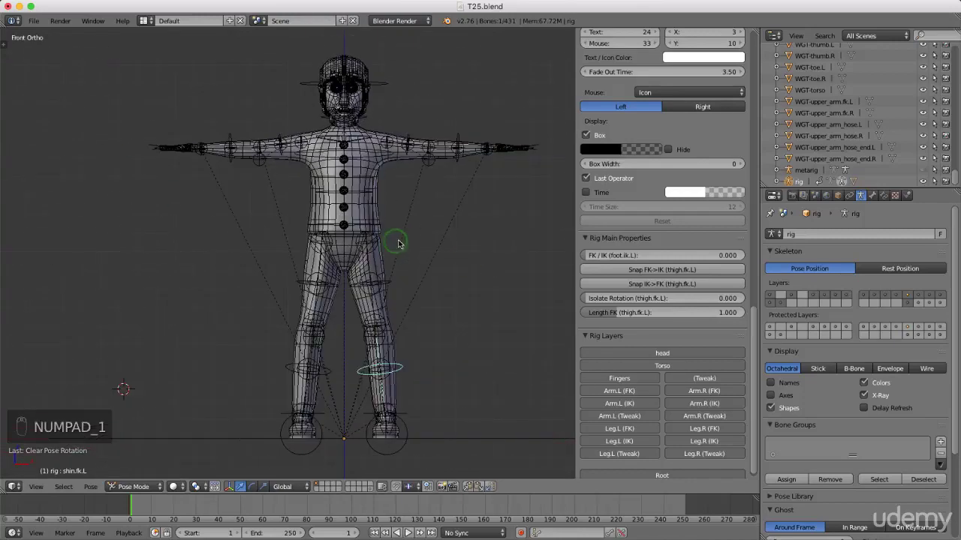
- Hide the 3D view's properties sidebar and switch to Object Mode to select the character mesh
key("n")
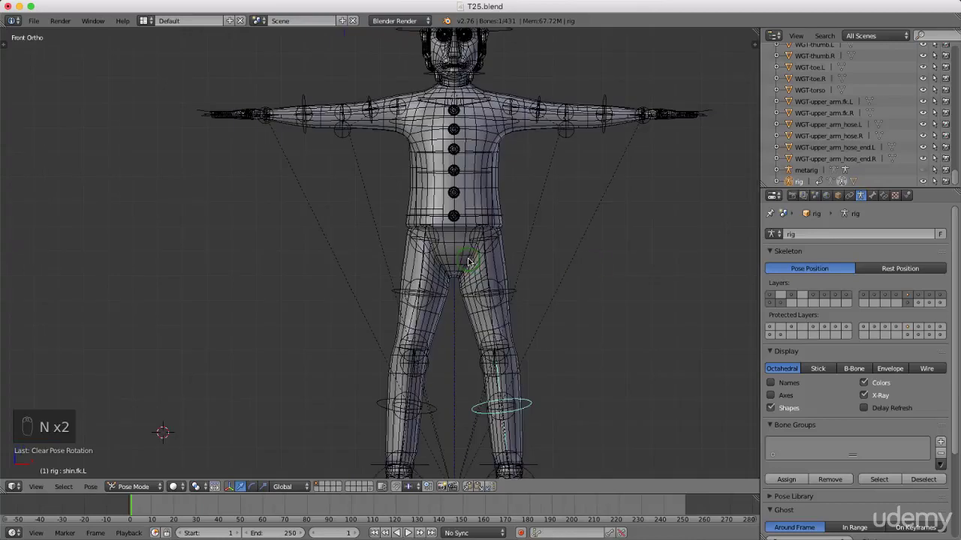
scroll(508, 304, "down", 1)
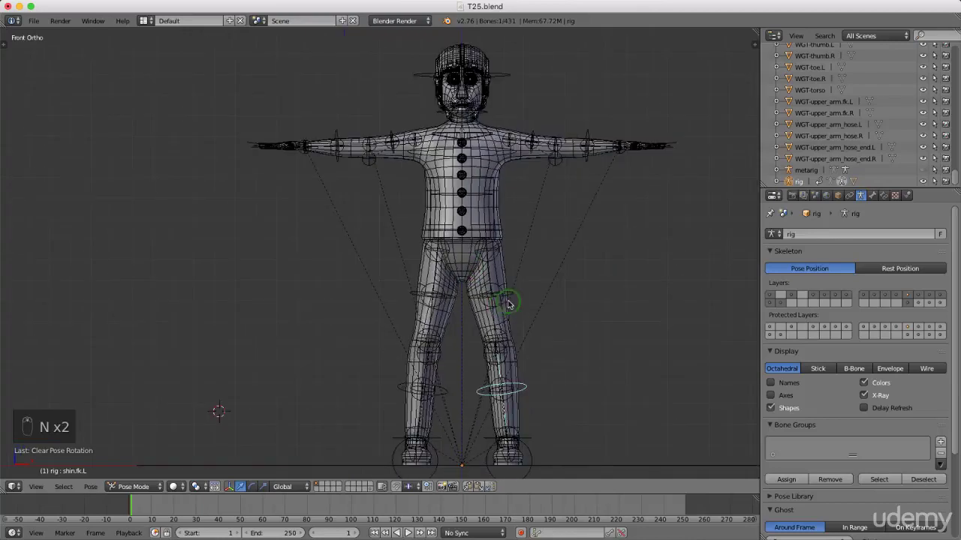
key("Tab")
left_click(429, 300)
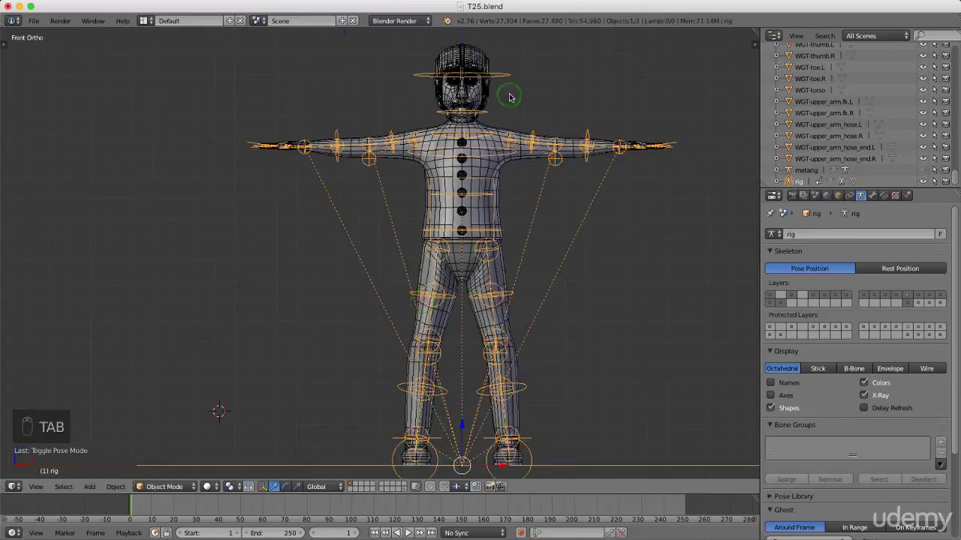
scroll(465, 92, "up", 4)
right_click(477, 128)
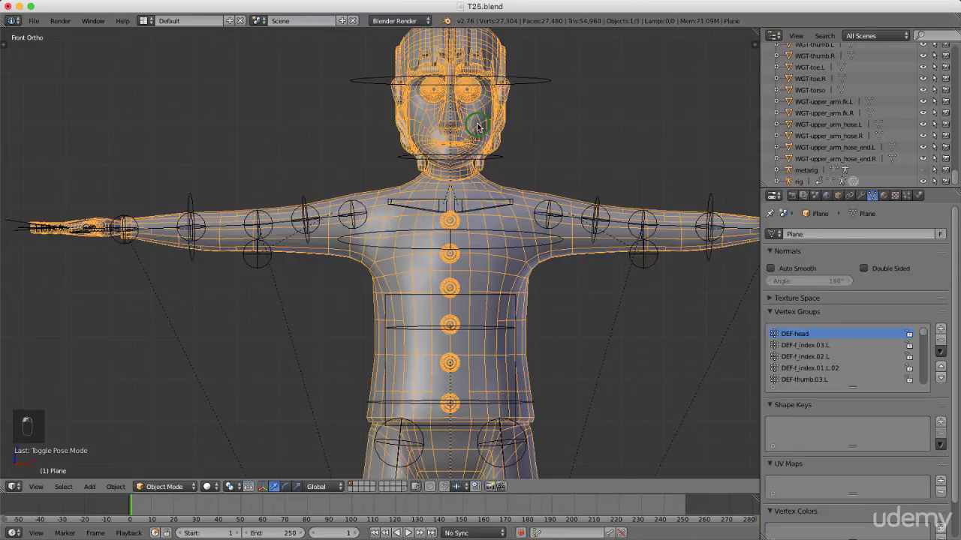
scroll(397, 177, "down", 3)
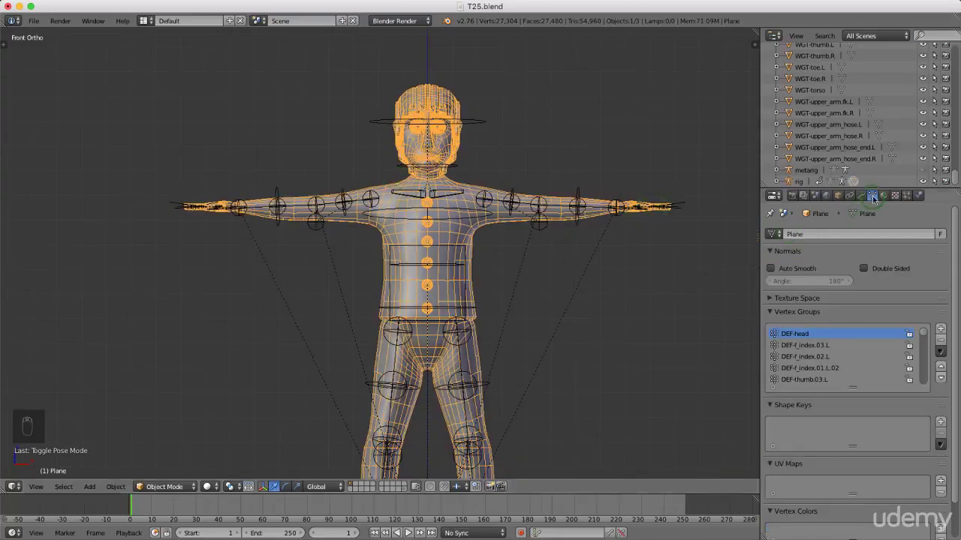
- Add a Basis shape key to the character mesh, plus a second shape key named Whistle
scroll(858, 360, "down", 2)
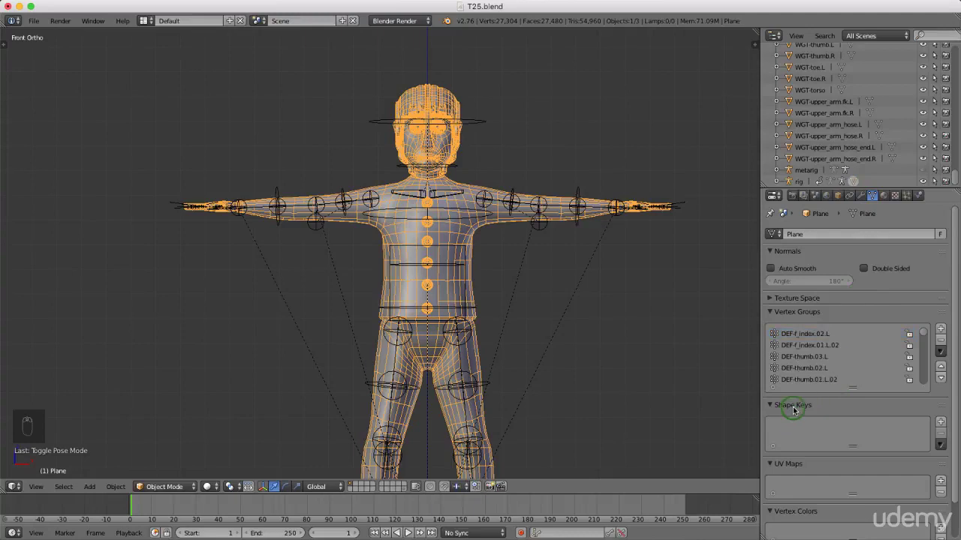
left_click(941, 425)
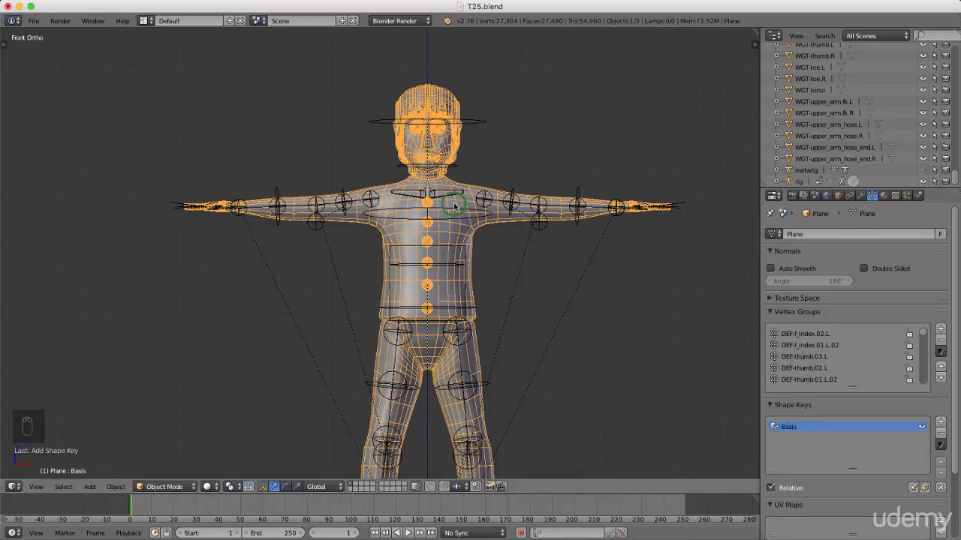
scroll(525, 237, "down", 3)
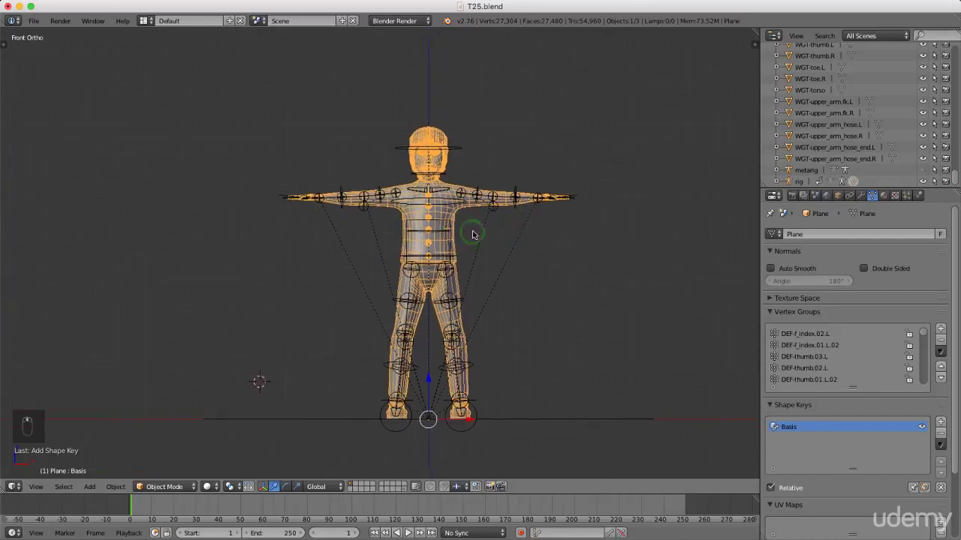
left_click(941, 424)
left_click(845, 442)
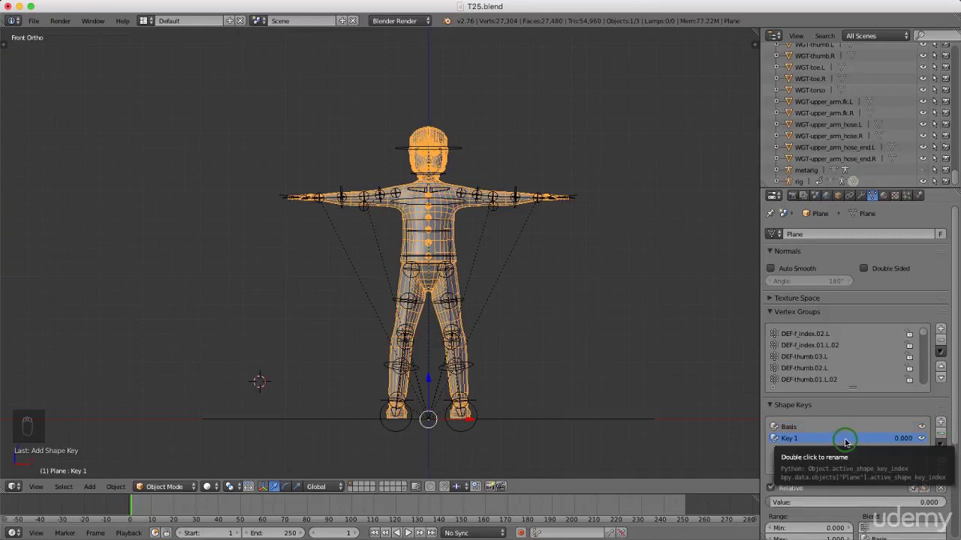
double_click(844, 440)
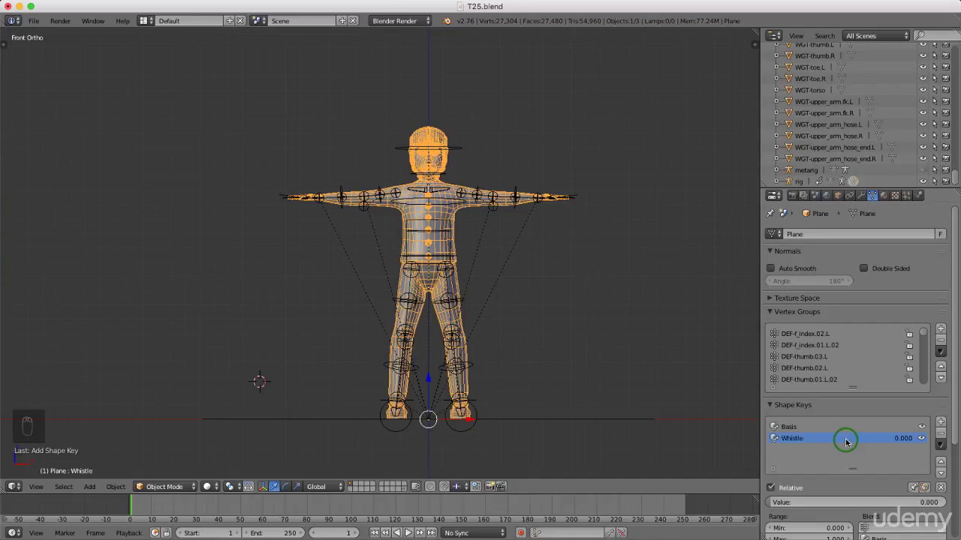
- Set the Whistle shape key's range minimum to -0.5 and its value to 1.0
scroll(845, 441, "down", 2)
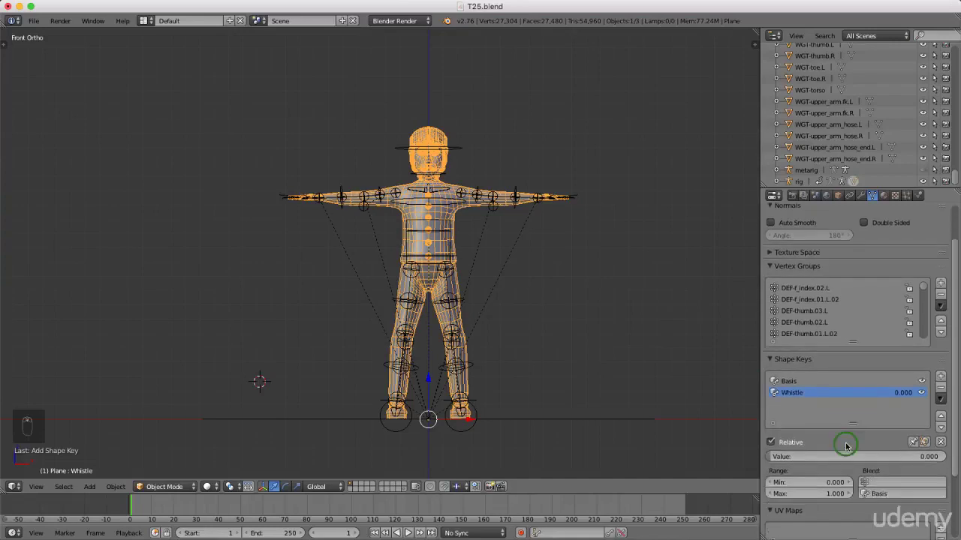
left_click(801, 482)
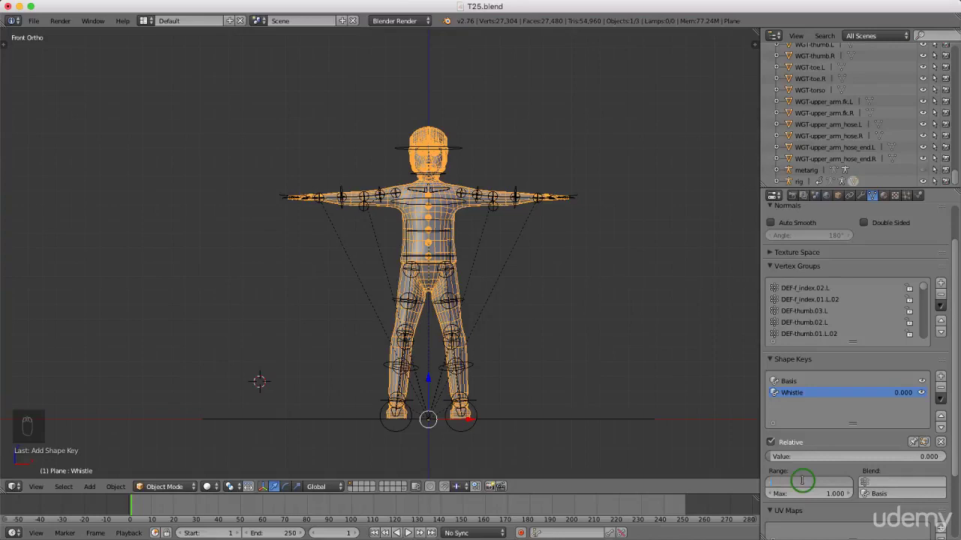
type(".5")
key("Return")
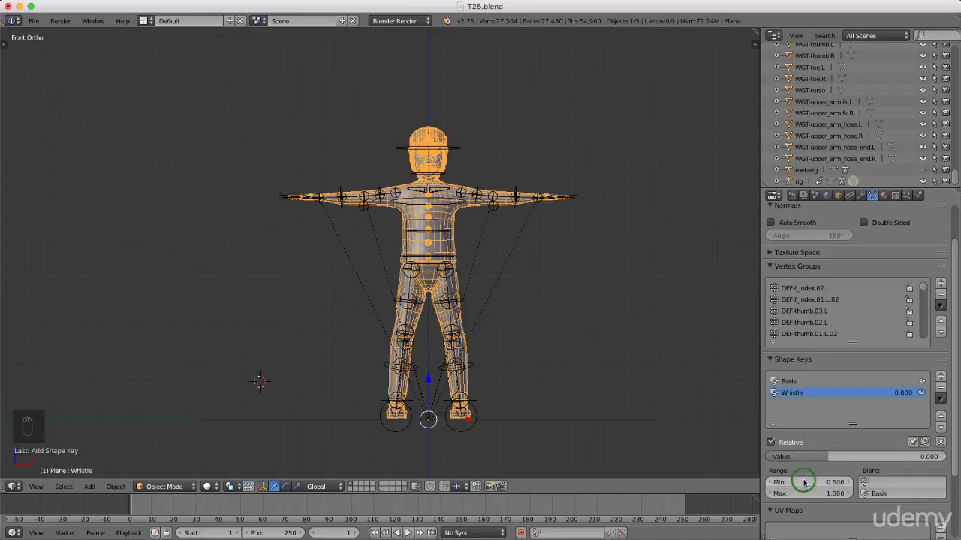
left_click(823, 456)
left_click_drag(823, 456, 938, 457)
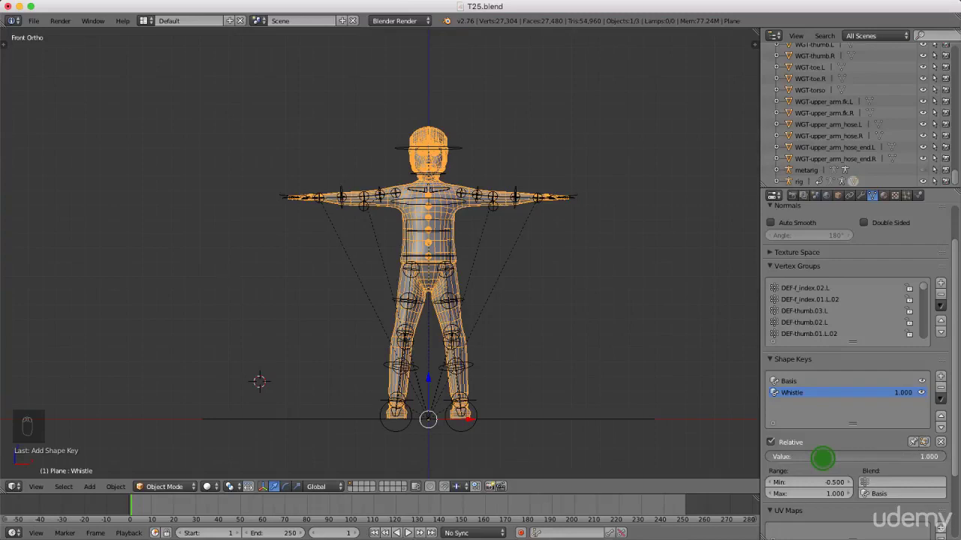
- Switch the character mesh to Edit Mode with the Whistle shape key active
scroll(439, 150, "up", 3)
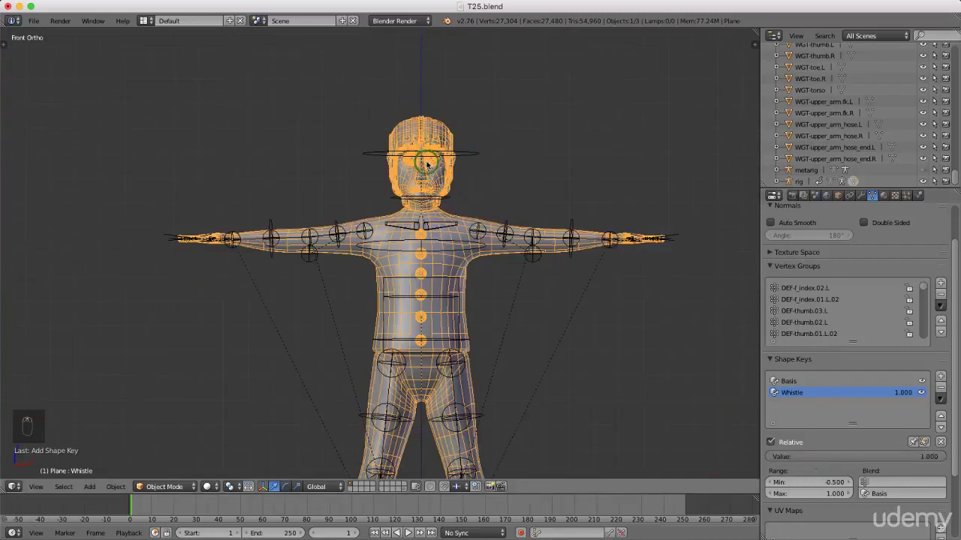
scroll(427, 163, "up", 6)
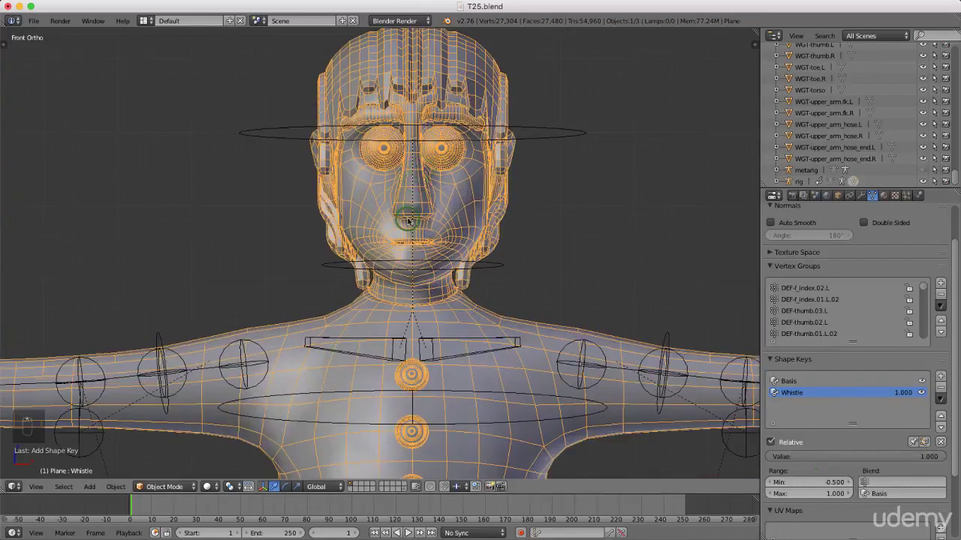
key("Tab")
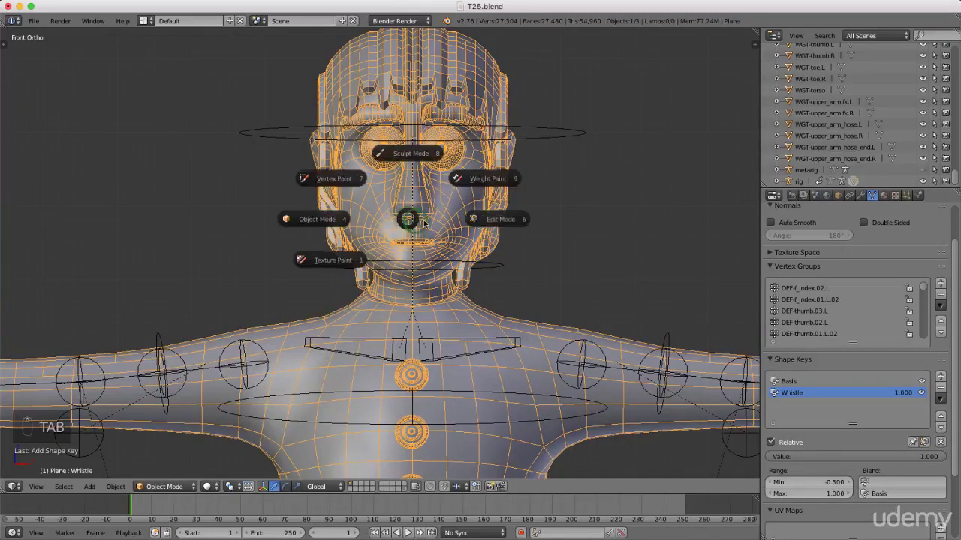
left_click(500, 219)
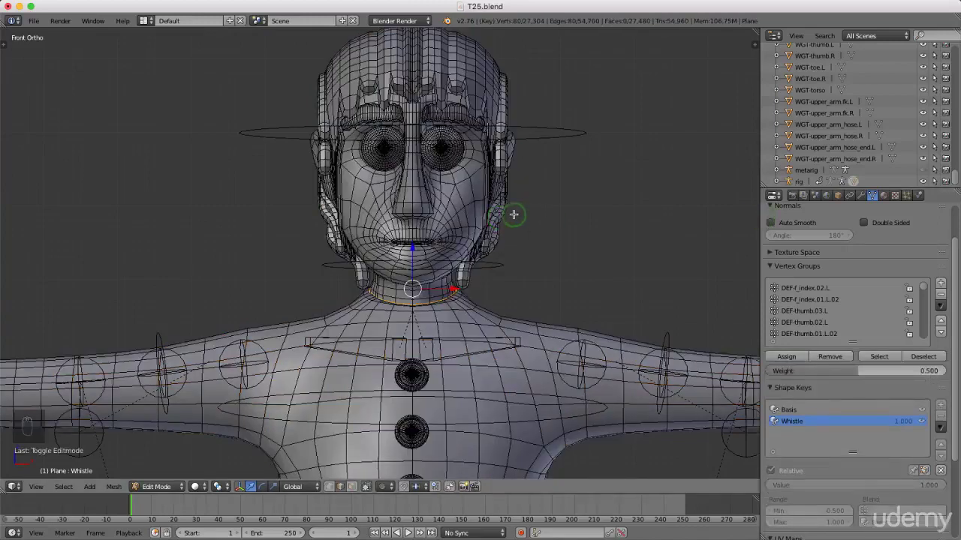
- Set the mesh select mode to Face and select the face loop around the mouth opening
scroll(506, 193, "down", 4)
scroll(458, 216, "up", 4)
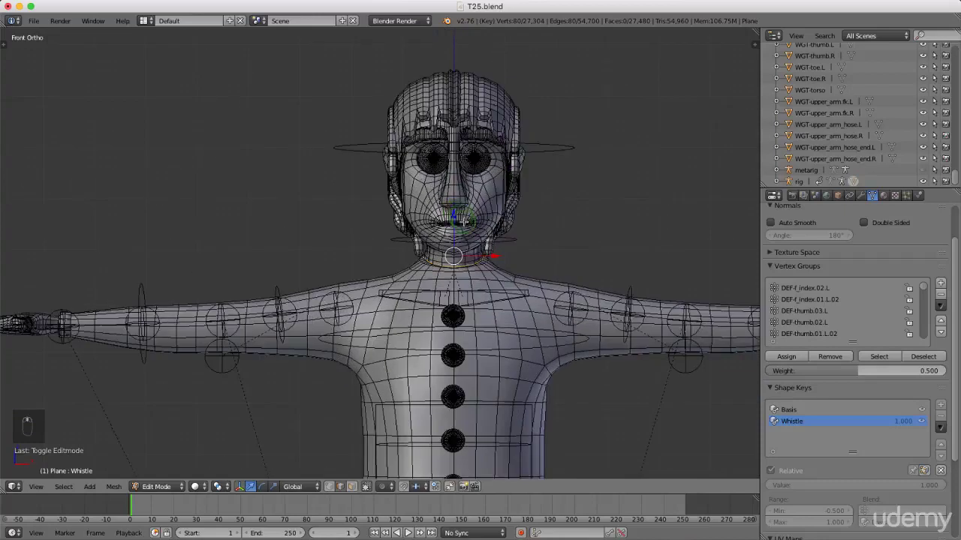
scroll(465, 223, "up", 1)
key("ctrl+Tab")
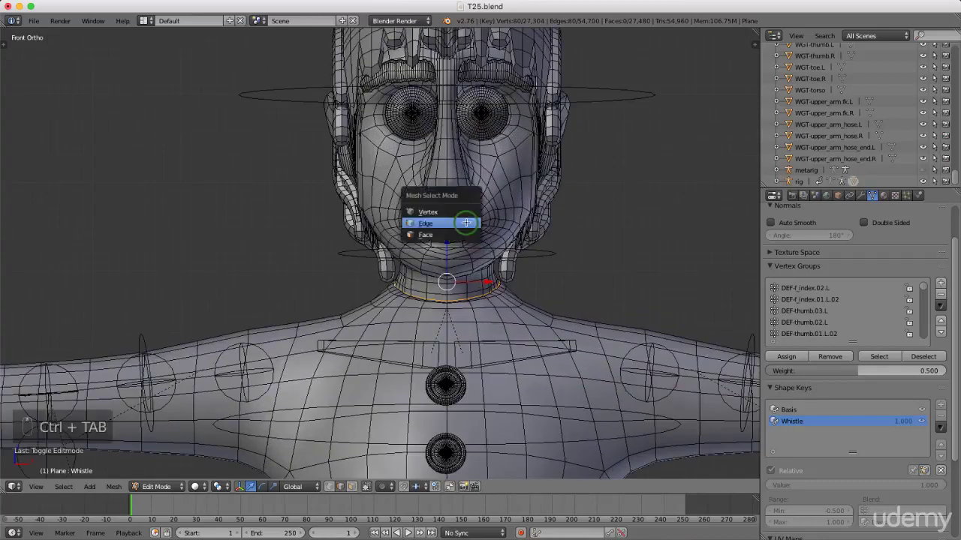
left_click(448, 237)
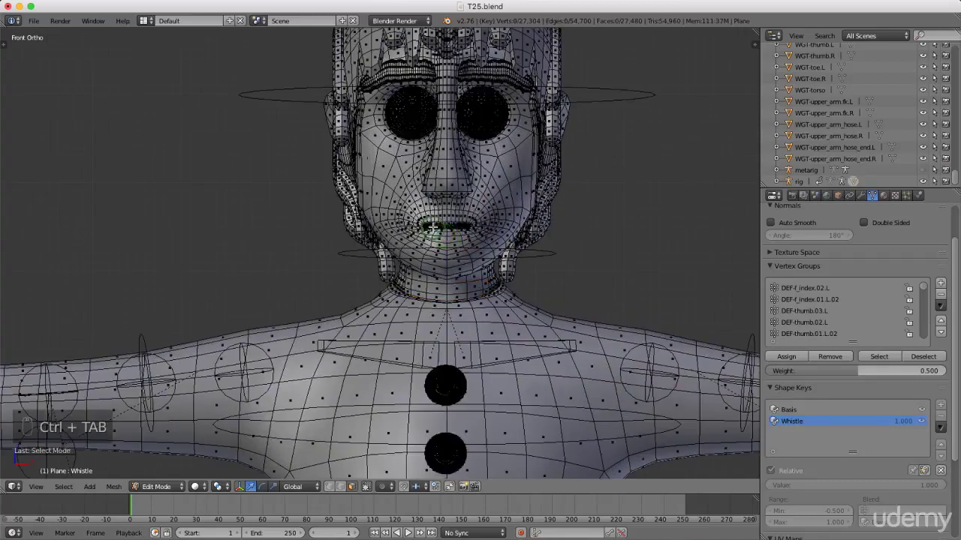
scroll(458, 225, "up", 5)
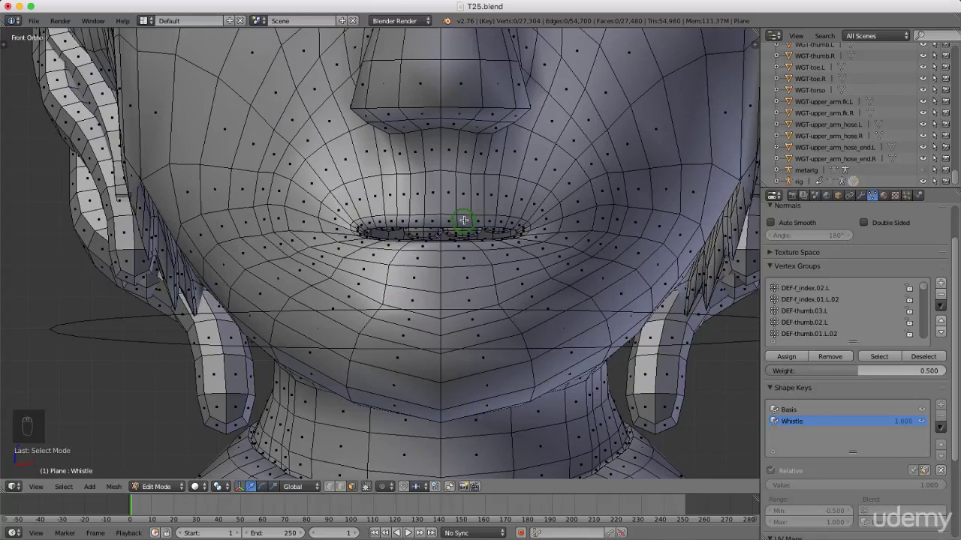
right_click(464, 220, "alt")
right_click(452, 222, "alt")
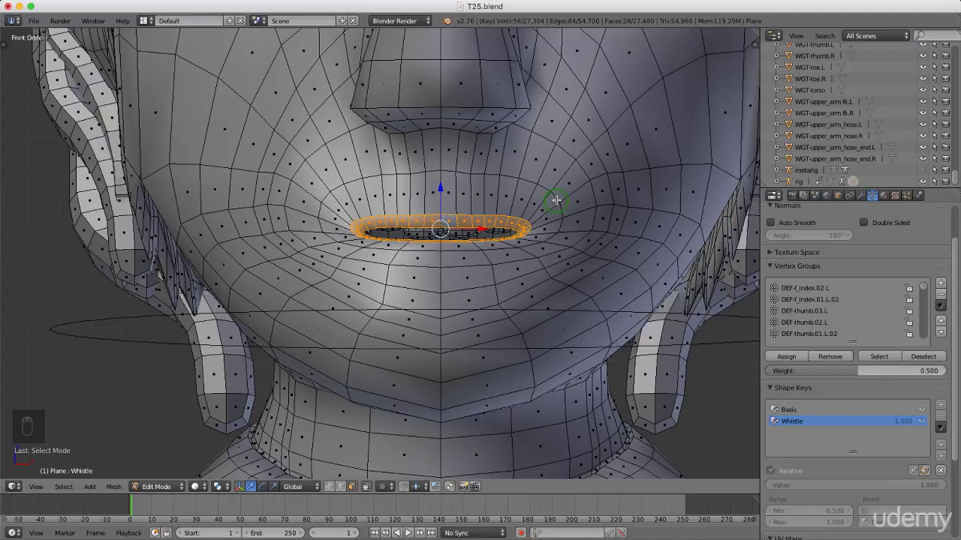
- Set Proportional Editing to Enable for the mesh
key("o")
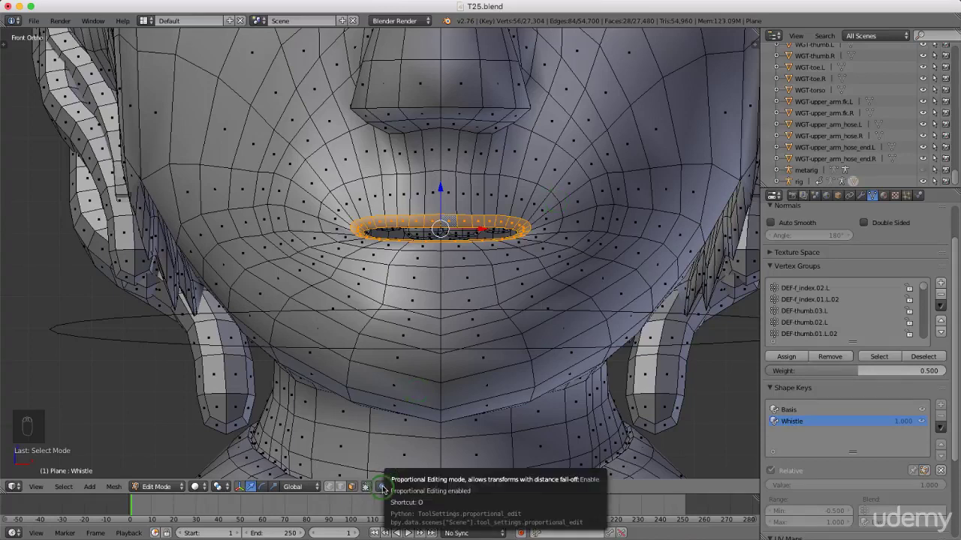
key("o")
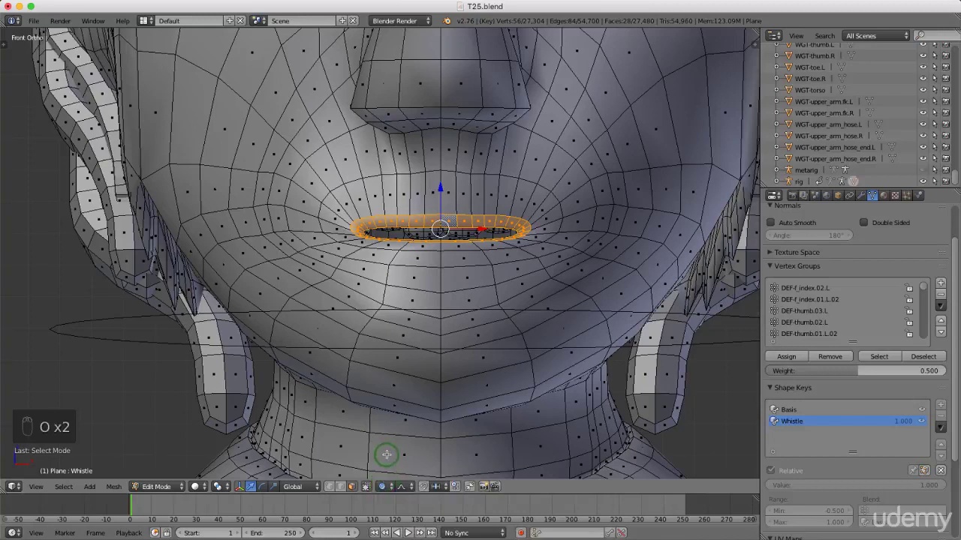
key("o")
key("o")
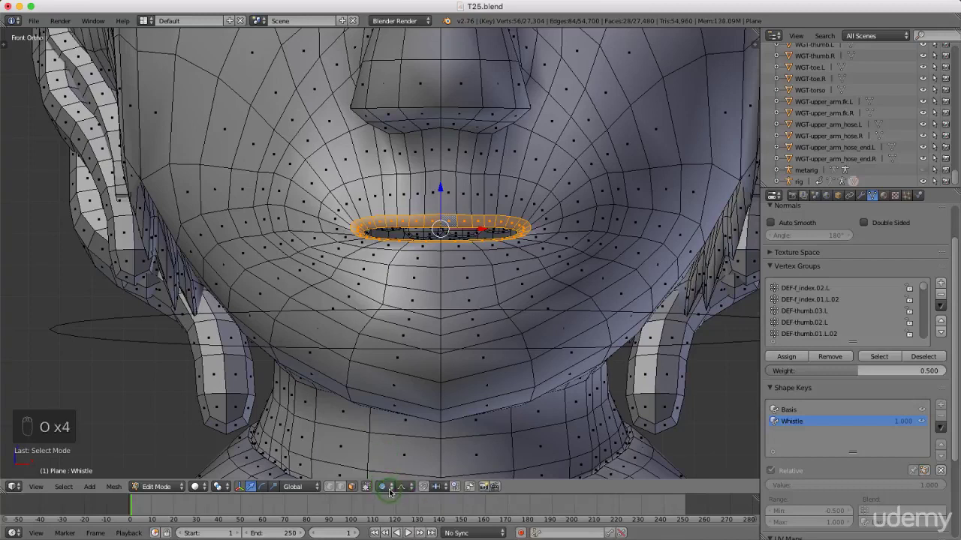
left_click(391, 489)
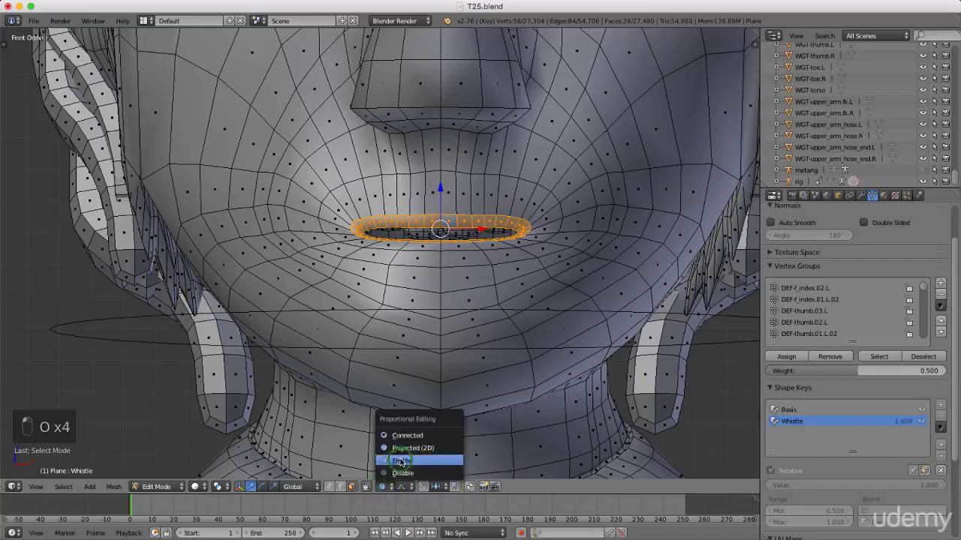
left_click(401, 461)
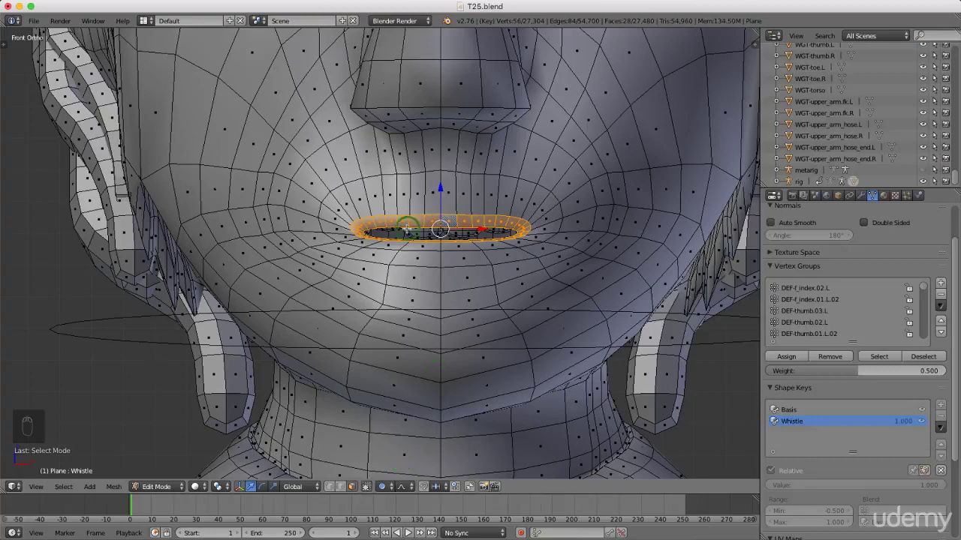
- Scale the mouth loop along X to about two thirds of its width, with a proportional size of about 0.04
scroll(382, 251, "down", 2)
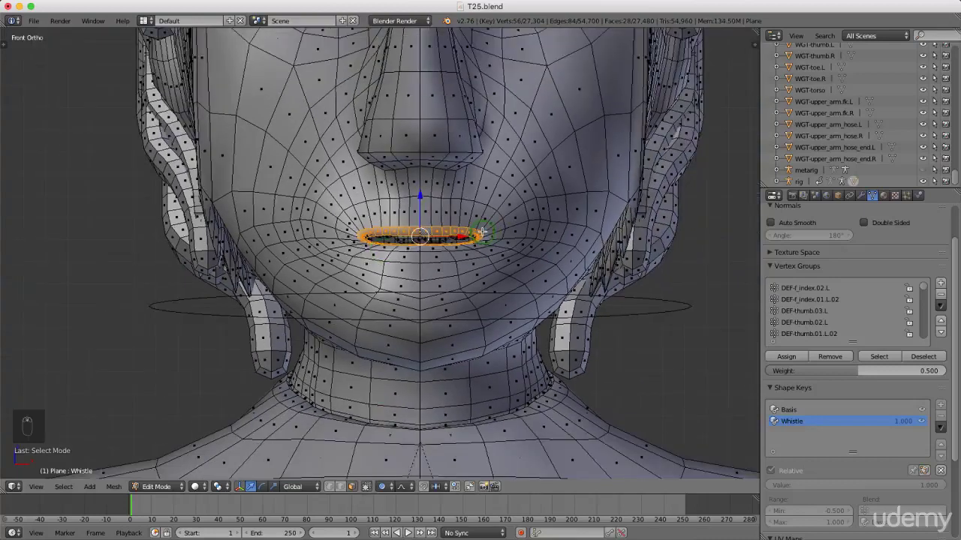
key("s")
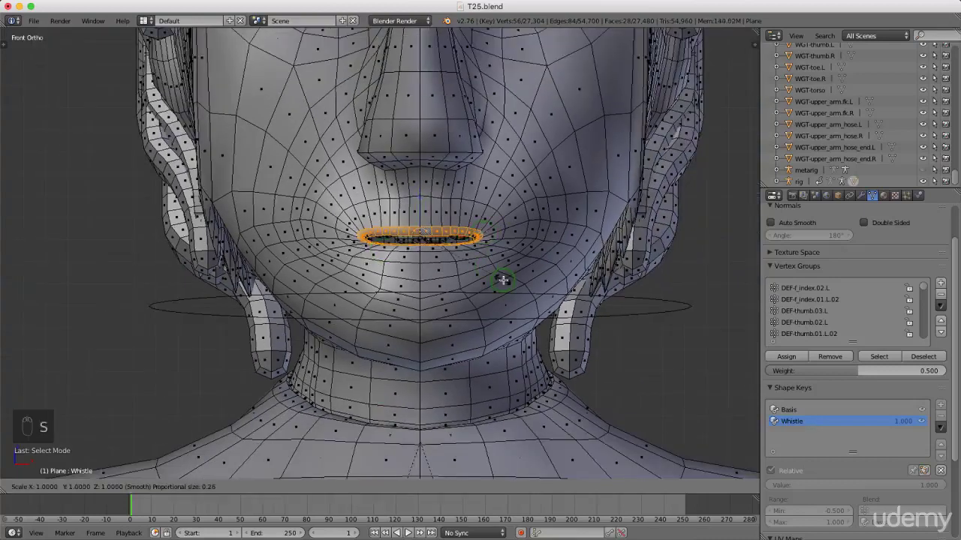
key("x")
scroll(502, 280, "down", 4)
scroll(502, 280, "down", 8)
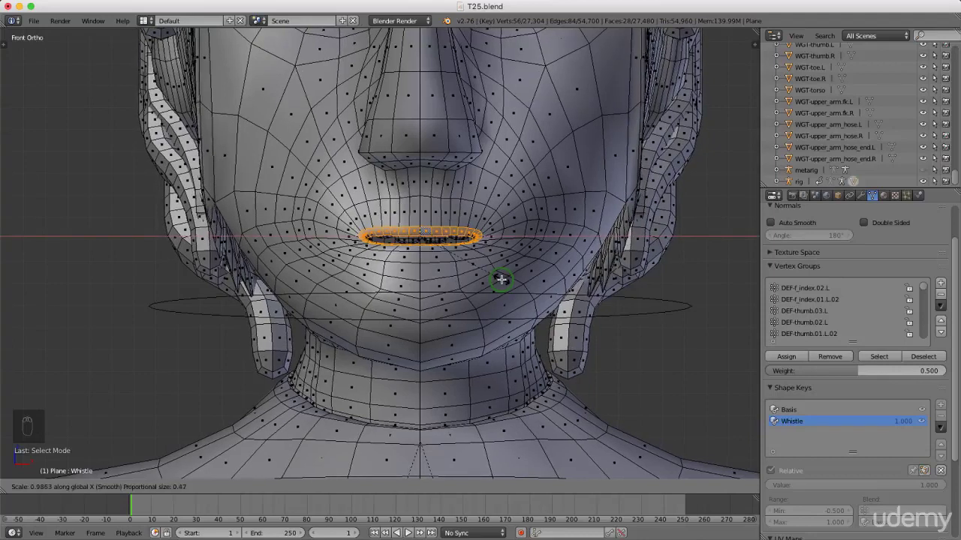
scroll(502, 280, "down", 2)
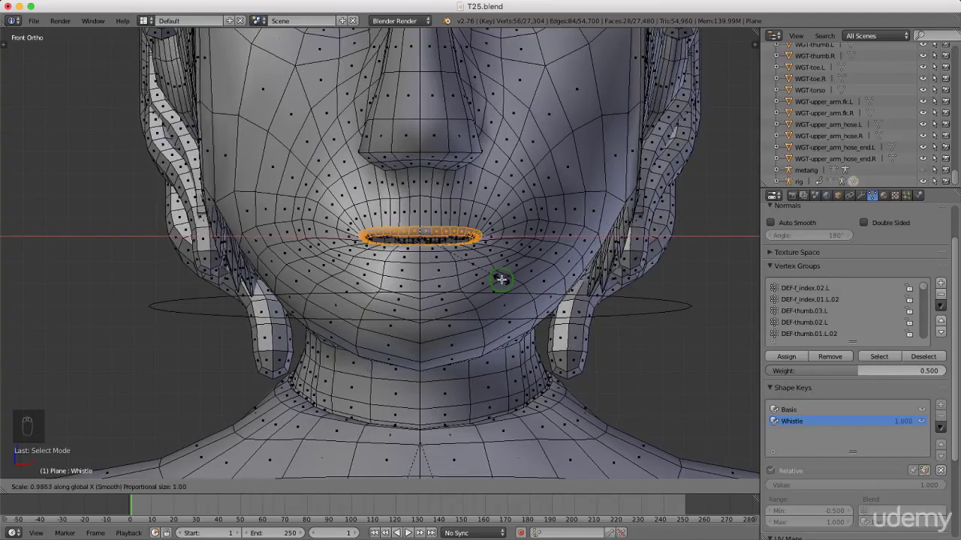
scroll(501, 279, "up", 8)
scroll(502, 280, "up", 9)
scroll(502, 279, "up", 7)
scroll(501, 280, "up", 7)
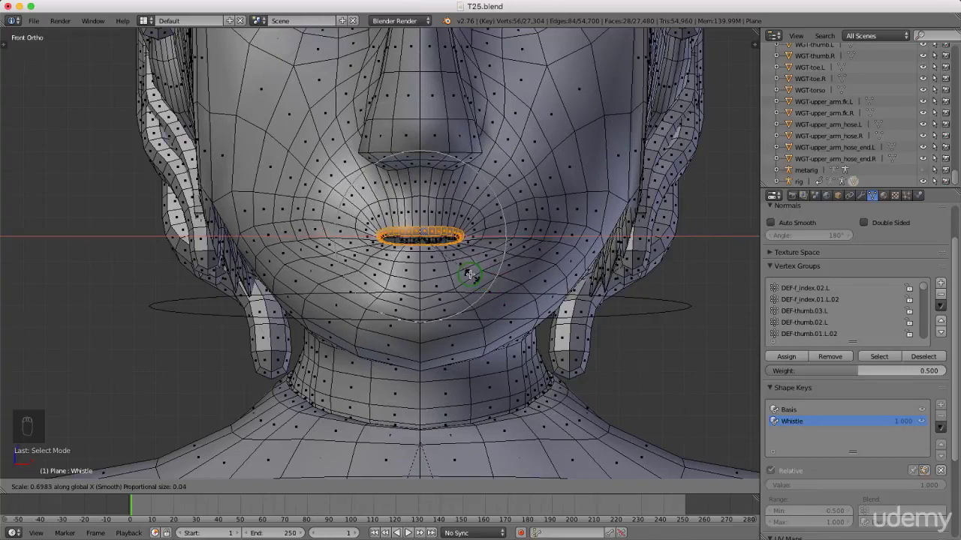
left_click(466, 274)
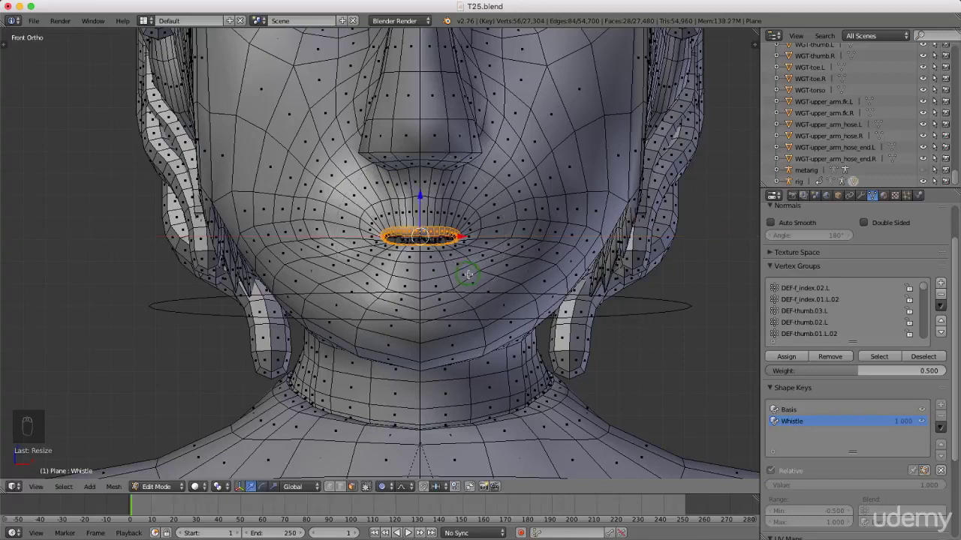
- Move the mouth loop forward about 0.012 along negative Y with a proportional size of about 0.03, and return to the front view
middle_click_drag(562, 264, 525, 278)
middle_click_drag(484, 284, 346, 256)
key("g")
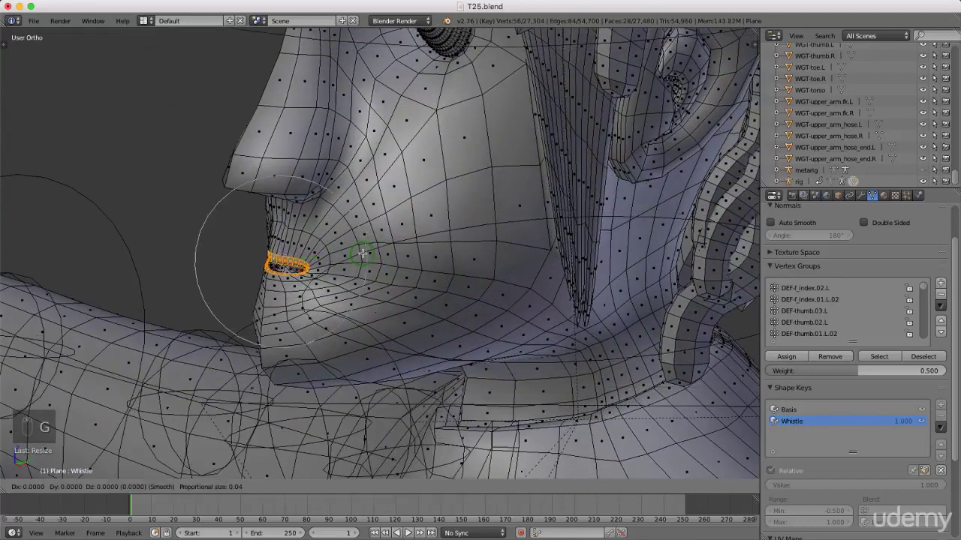
key("y")
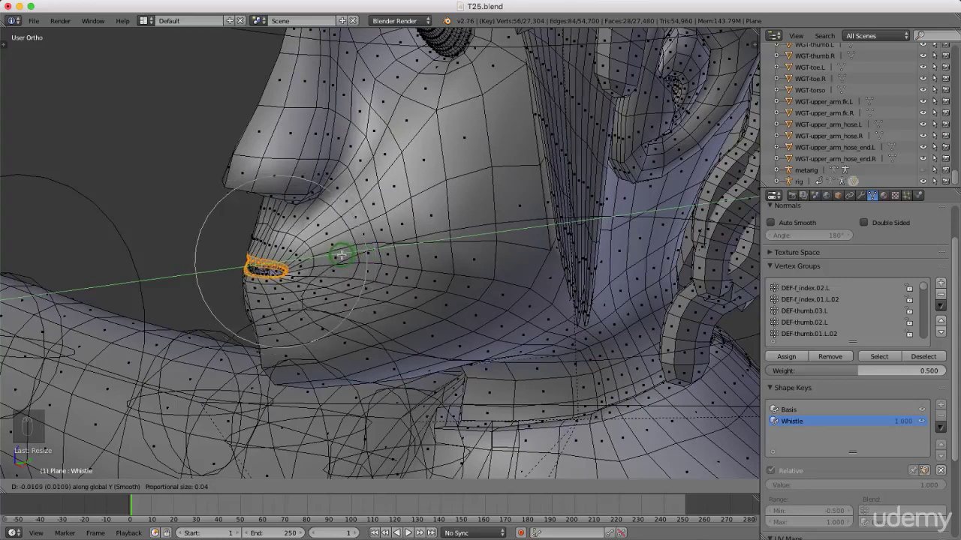
scroll(341, 256, "up", 1)
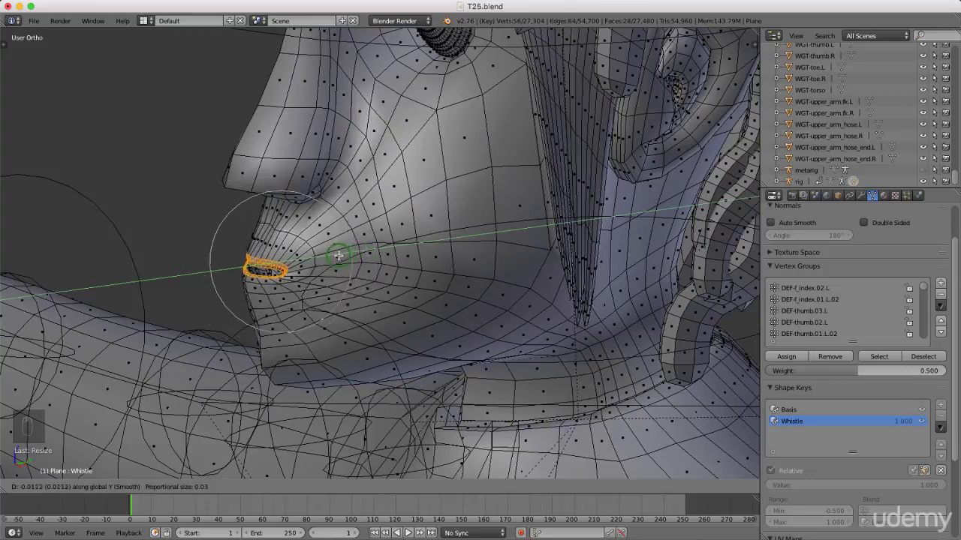
scroll(339, 256, "up", 1)
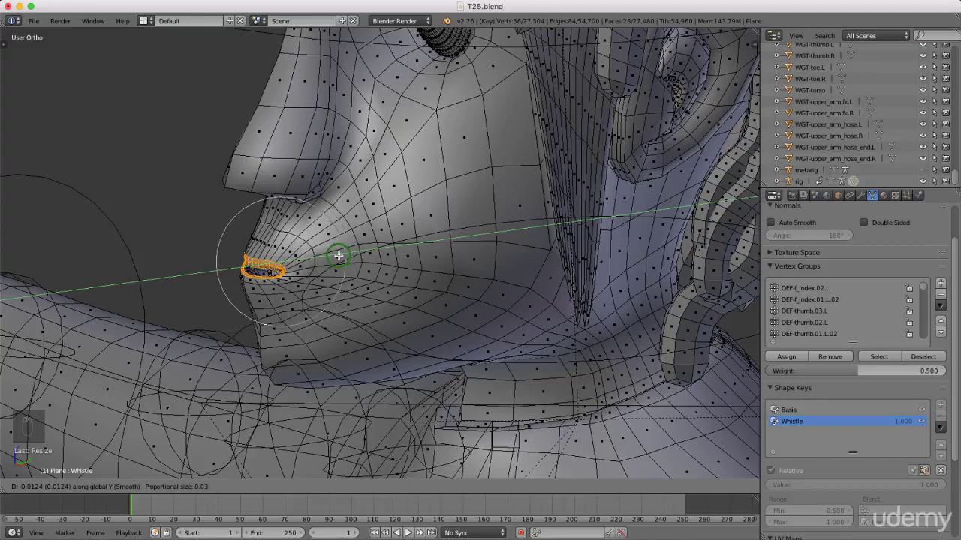
left_click(337, 256)
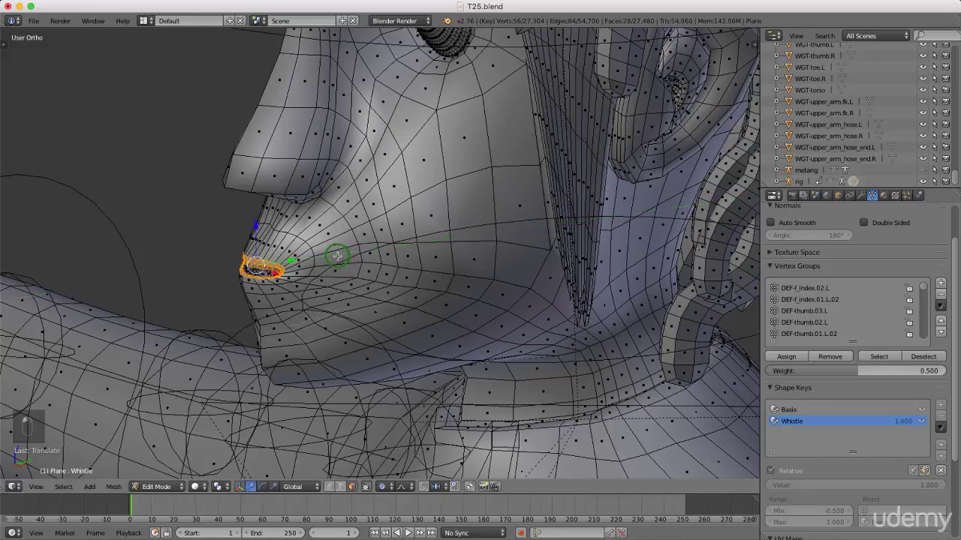
key("KP_1")
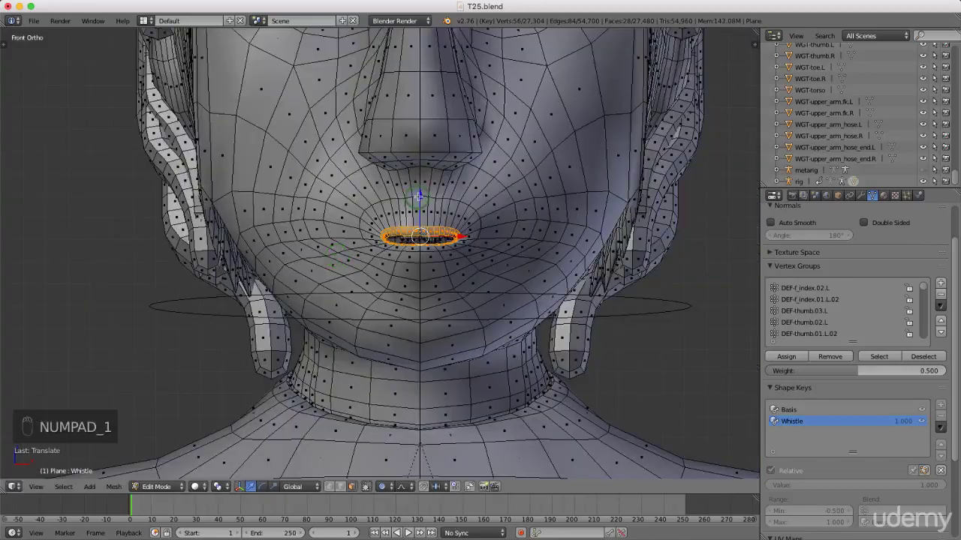
- Lower the mouth loop slightly along Z and scale it along X to about 0.7, with a proportional size of about 0.03
key("g")
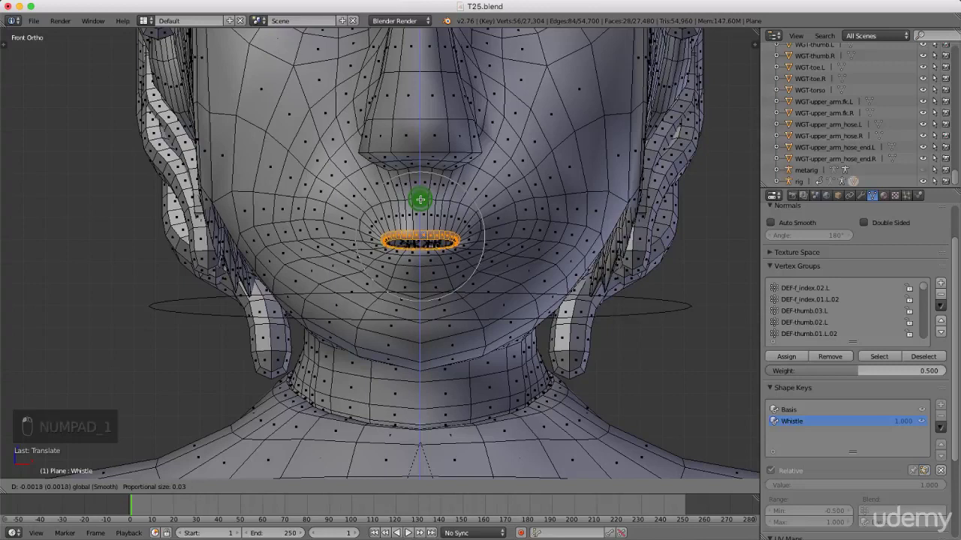
left_click(491, 268)
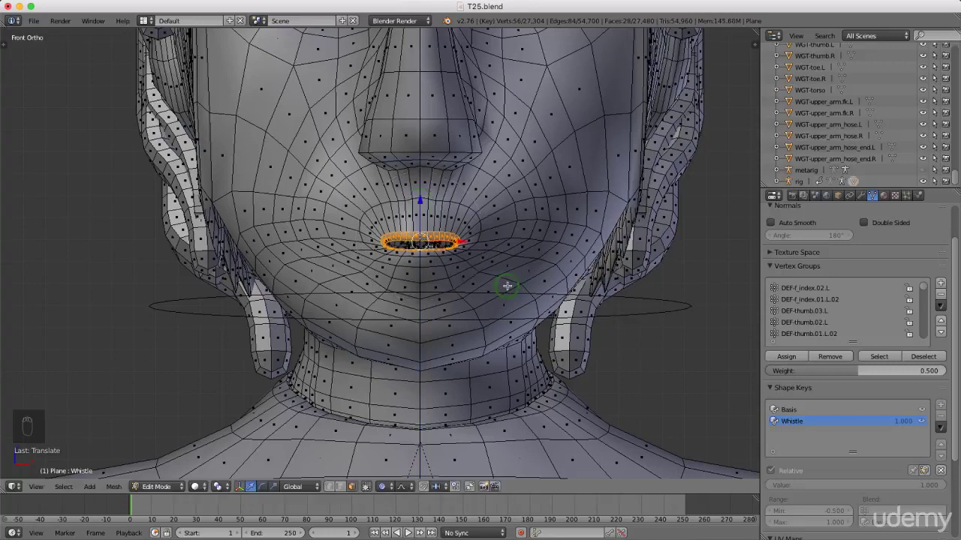
key("s")
key("x")
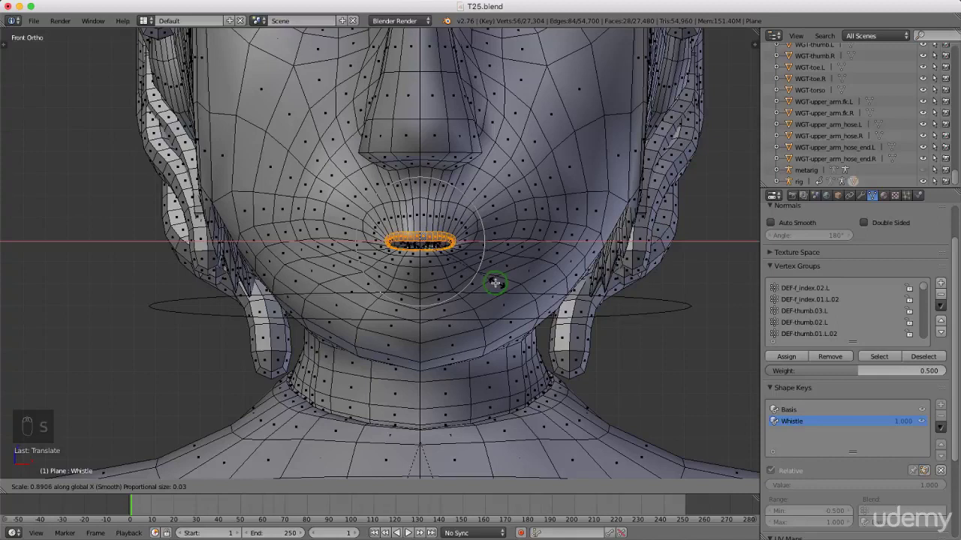
left_click(480, 277)
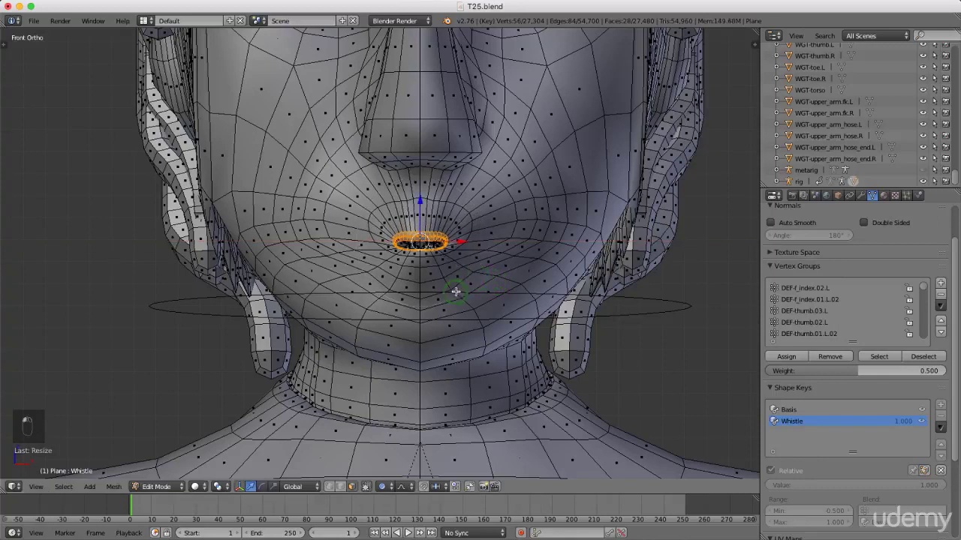
- Scale the mouth loop along Z to about one and a half times its height, and check the rounded lips from another angle
key("s")
key("z")
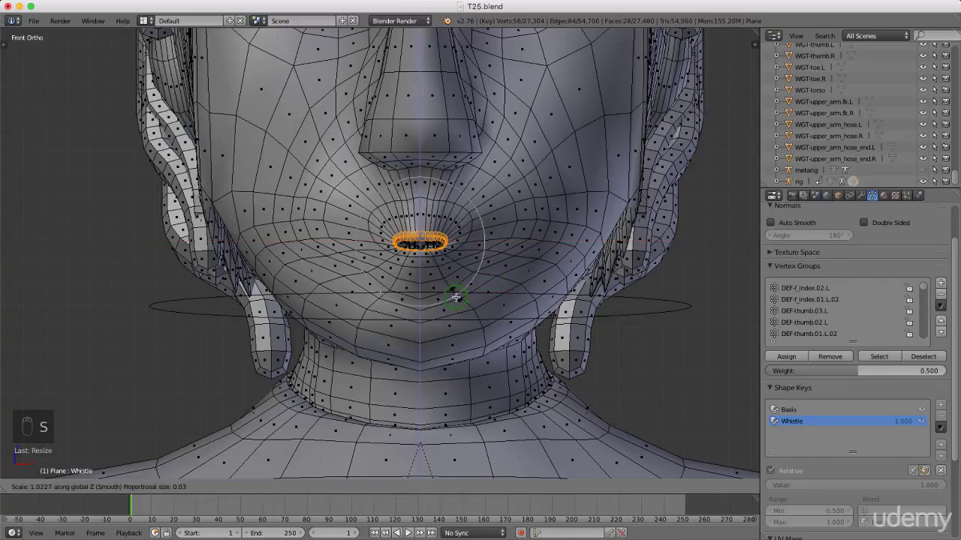
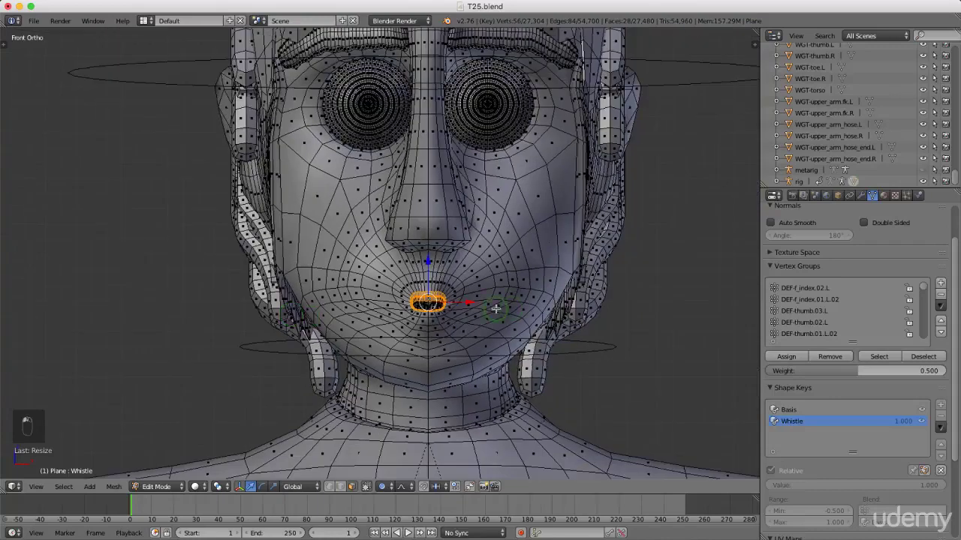
mouse_move(452, 319)
middle_mouse_down()
mouse_move(390, 322)
mouse_move(510, 315)
mouse_move(470, 313)
middle_mouse_up()
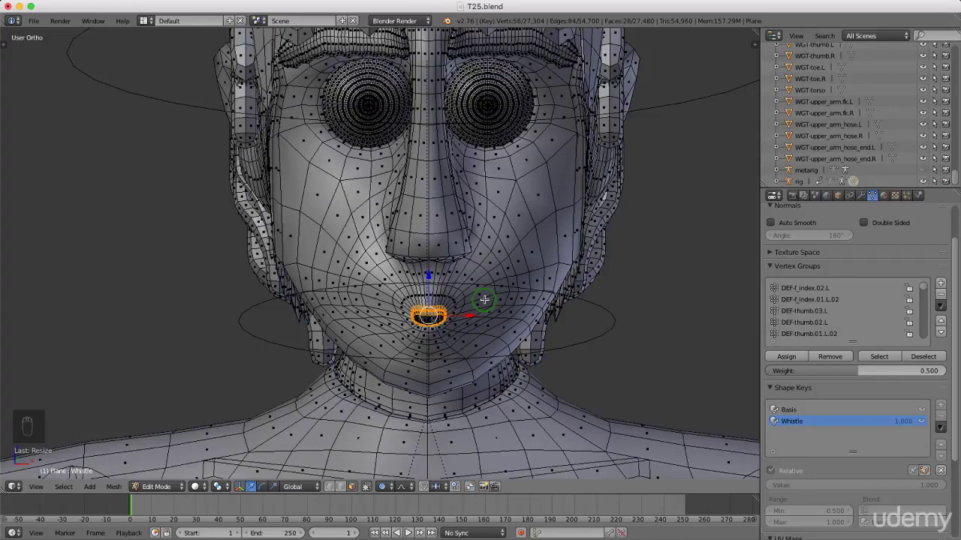
key("KP_1")
left_click(485, 308)
- Return the mesh to Object Mode and deselect all objects
key("Tab")
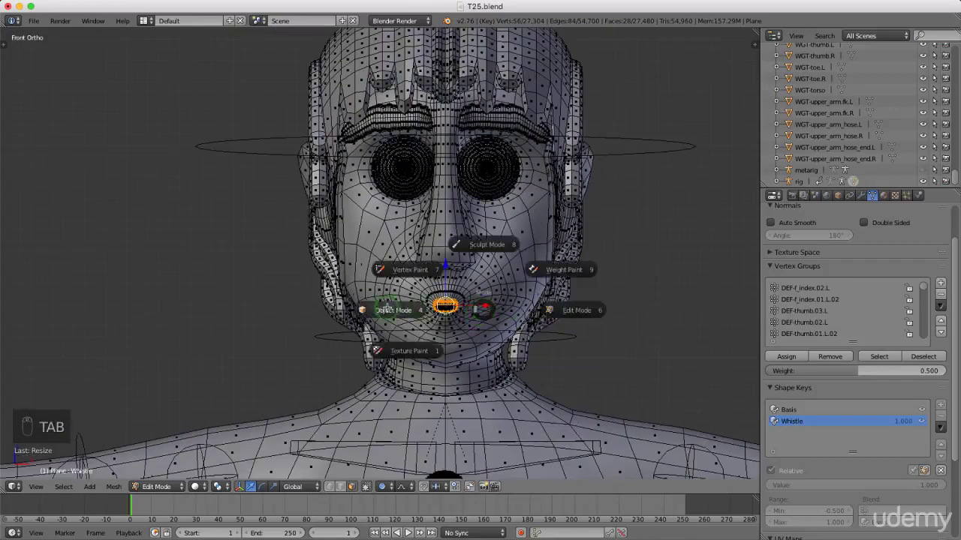
left_click(385, 307)
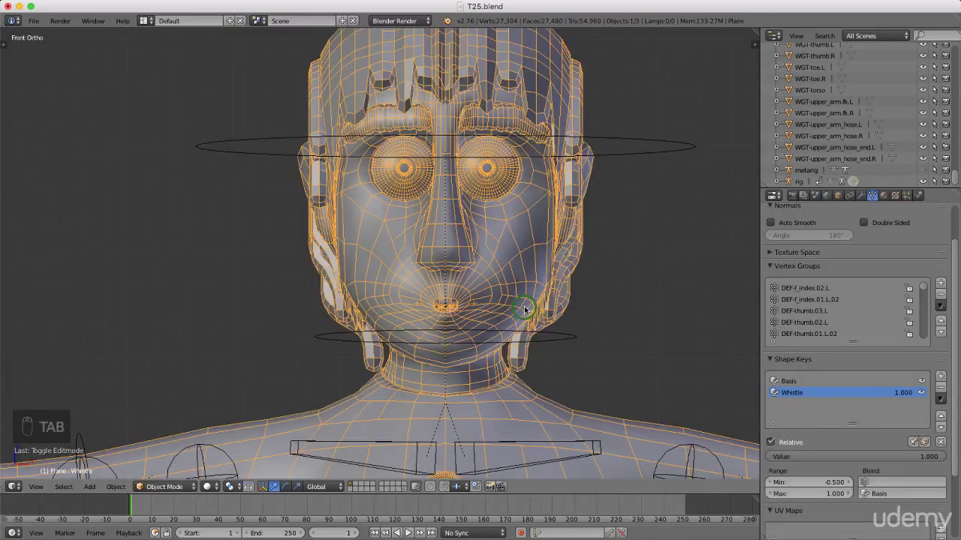
key("a")
key("a")
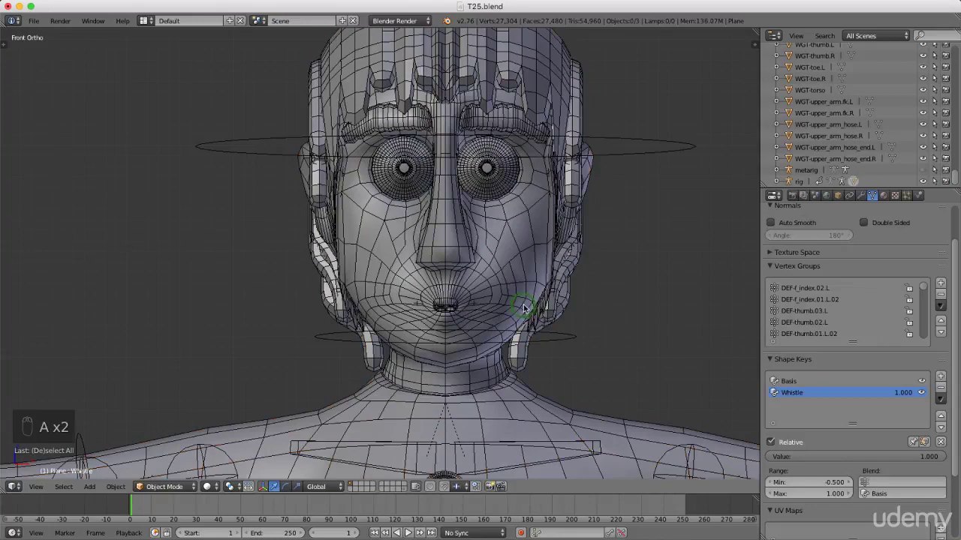
- Turn off the Wire display for the character mesh
left_click(838, 195)
scroll(841, 371, "down", 1)
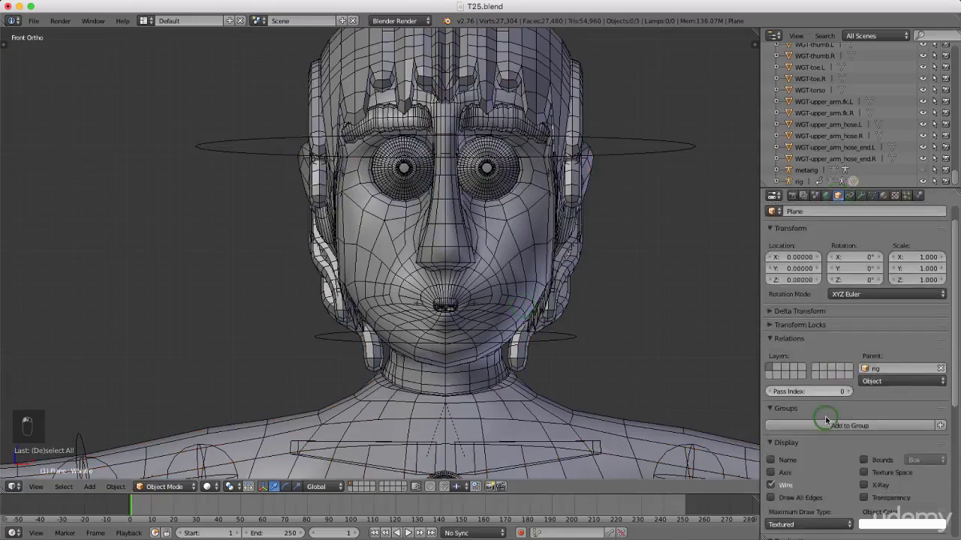
left_click(771, 486)
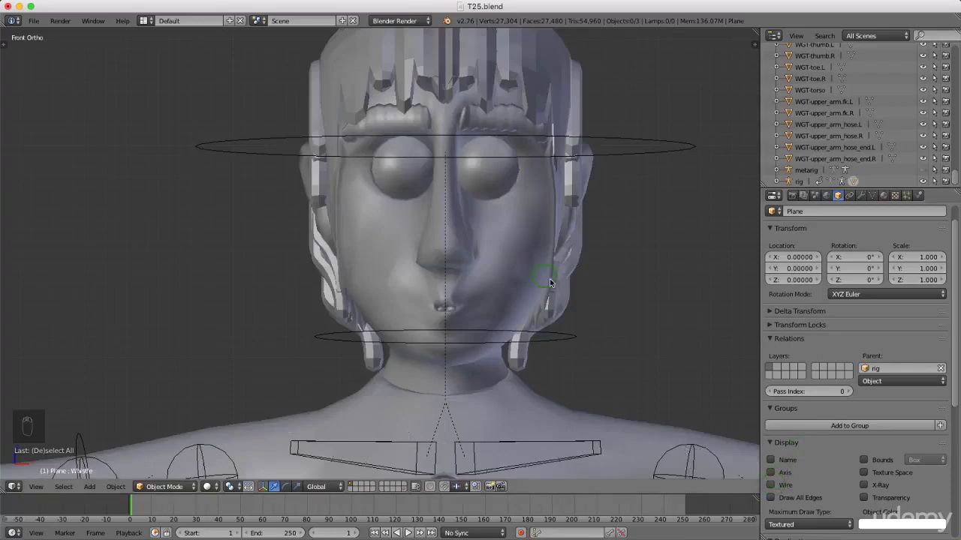
- Test the Whistle shape key by sweeping its value down from 1 to about -0.44 and back up to 1
left_click(869, 197)
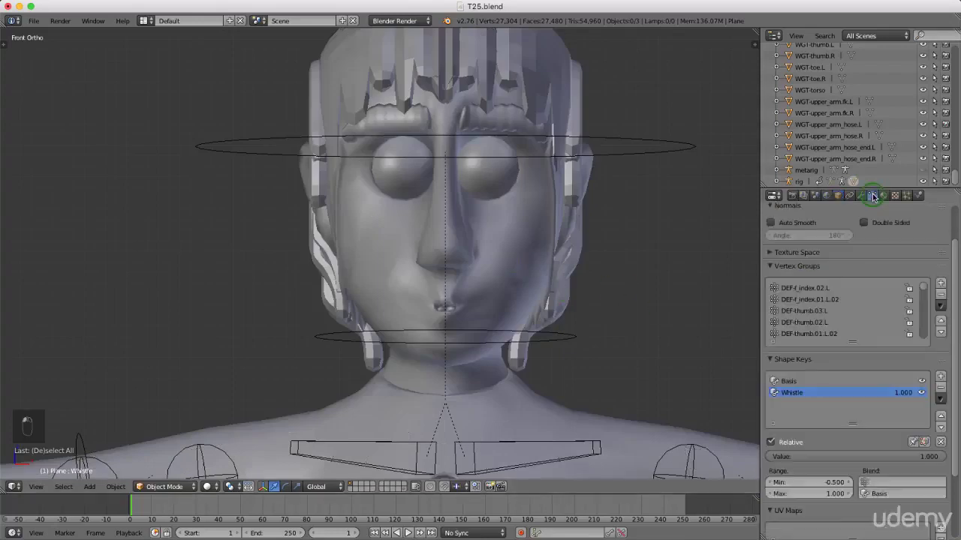
left_click(874, 407)
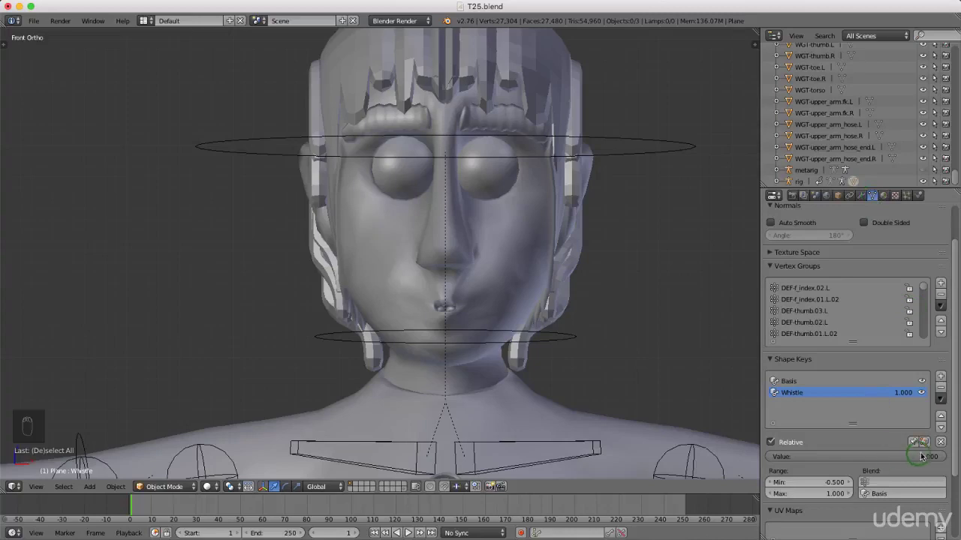
left_click_drag(931, 456, 926, 455)
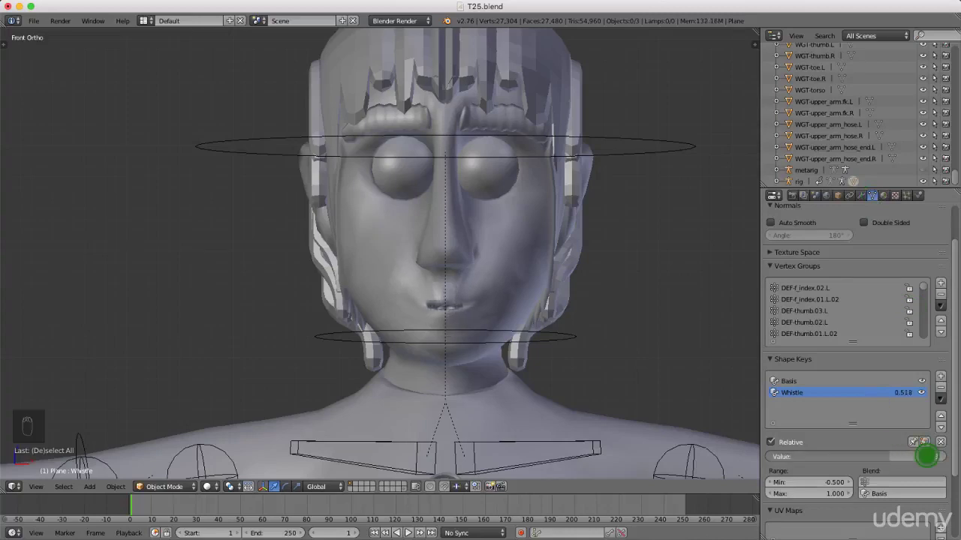
left_click_drag(926, 456, 926, 456)
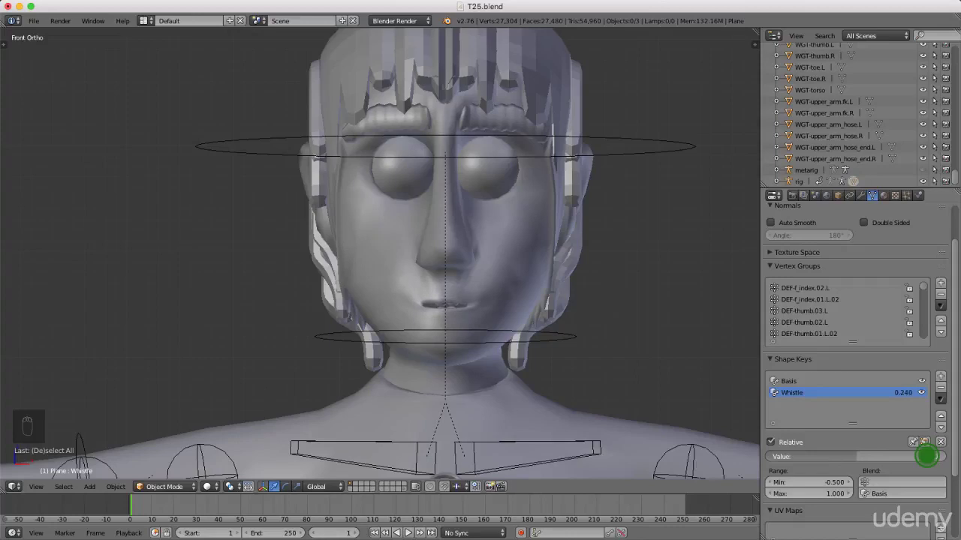
left_click_drag(926, 456, 926, 455)
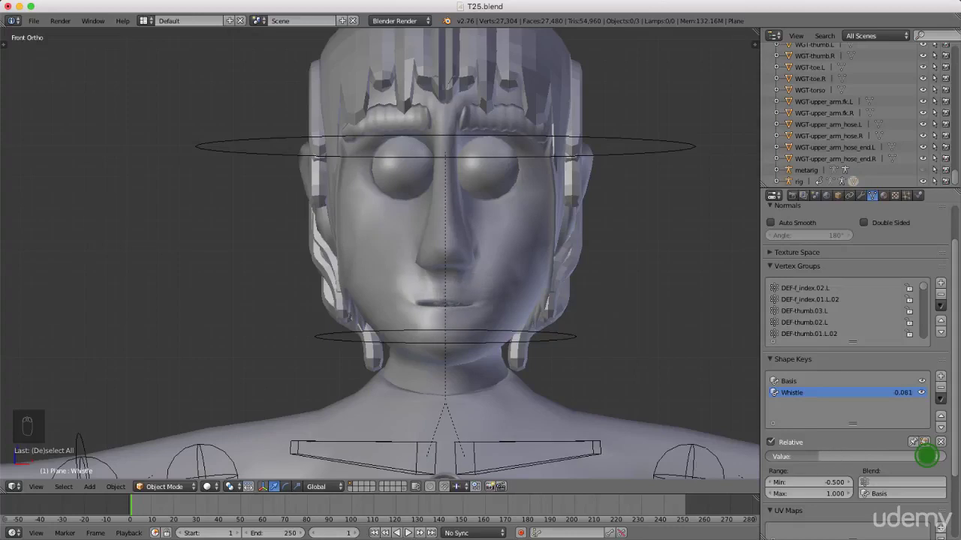
left_click_drag(927, 456, 926, 456)
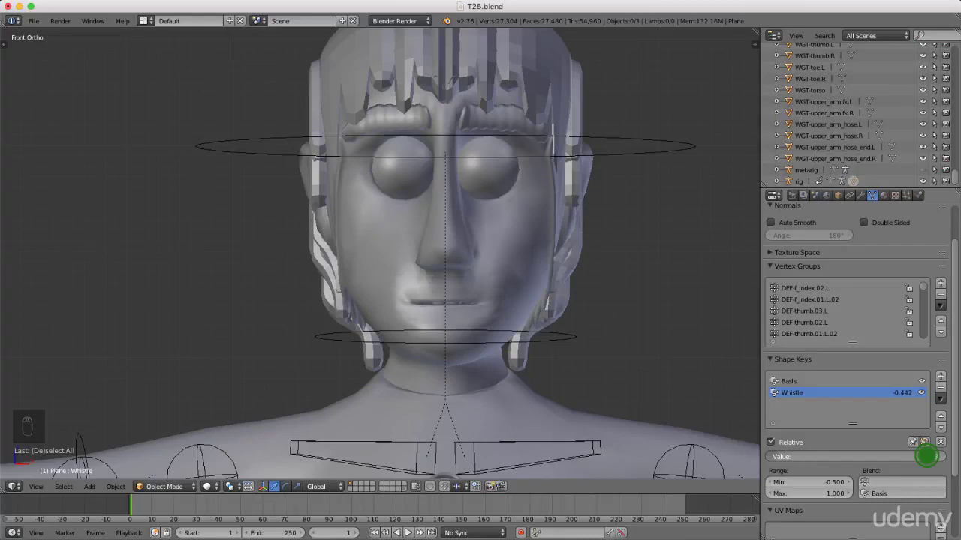
left_click_drag(927, 456, 926, 455)
left_click_drag(927, 456, 926, 455)
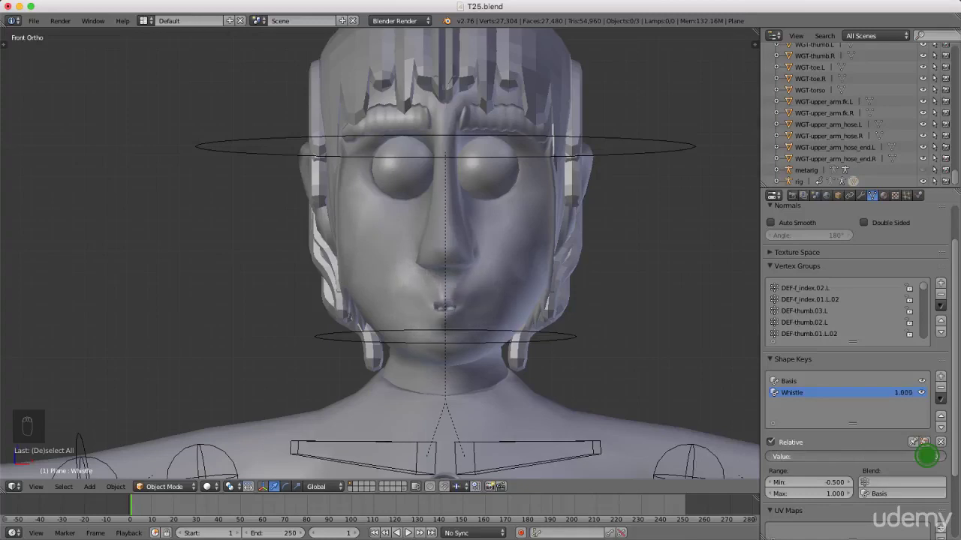
left_click_drag(926, 455, 926, 456)
- Set the Whistle shape key's value to 0 and save the file
left_click(852, 457)
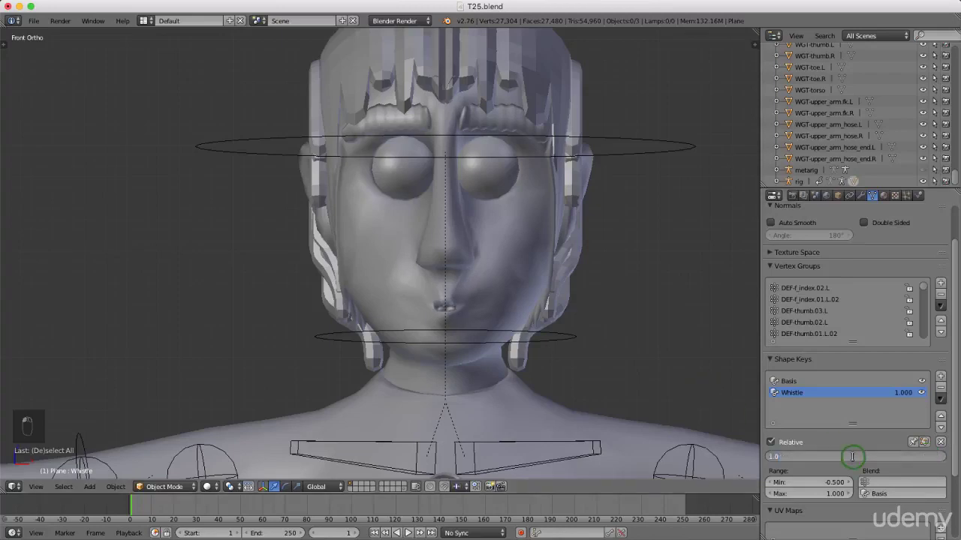
key("Return")
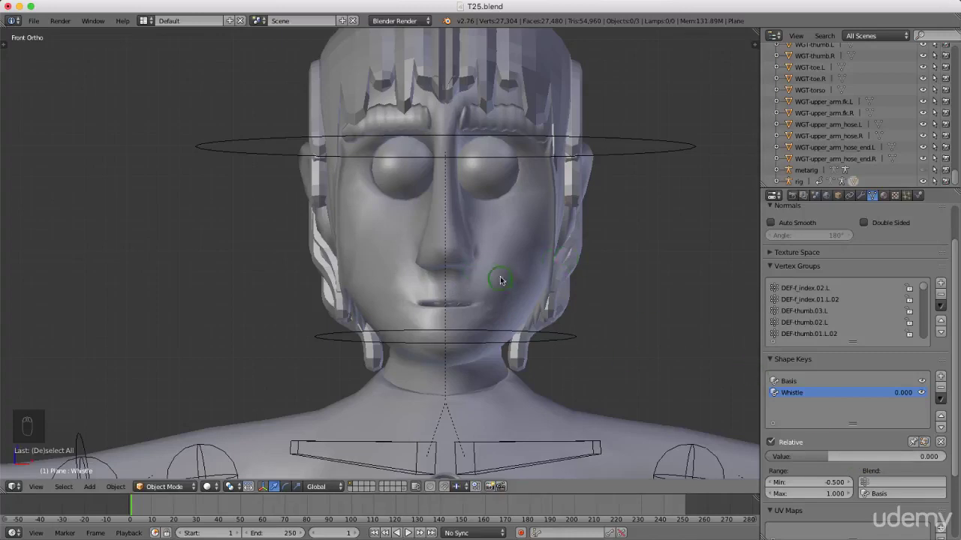
scroll(481, 260, "down", 4)
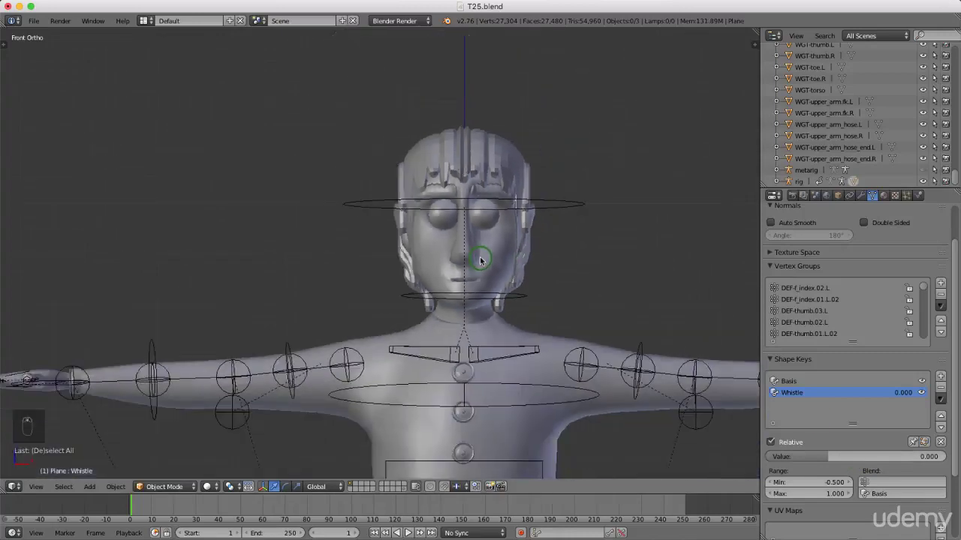
key("ctrl+s")
- Select the character mesh and add a new shape key named Smile
scroll(542, 291, "down", 5, "shift")
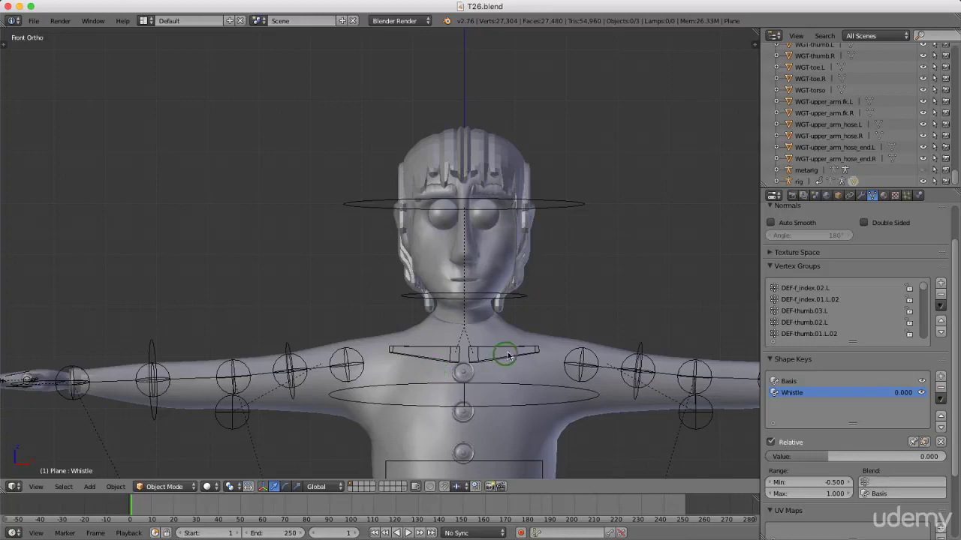
middle_click_drag(510, 347, 482, 305, "shift")
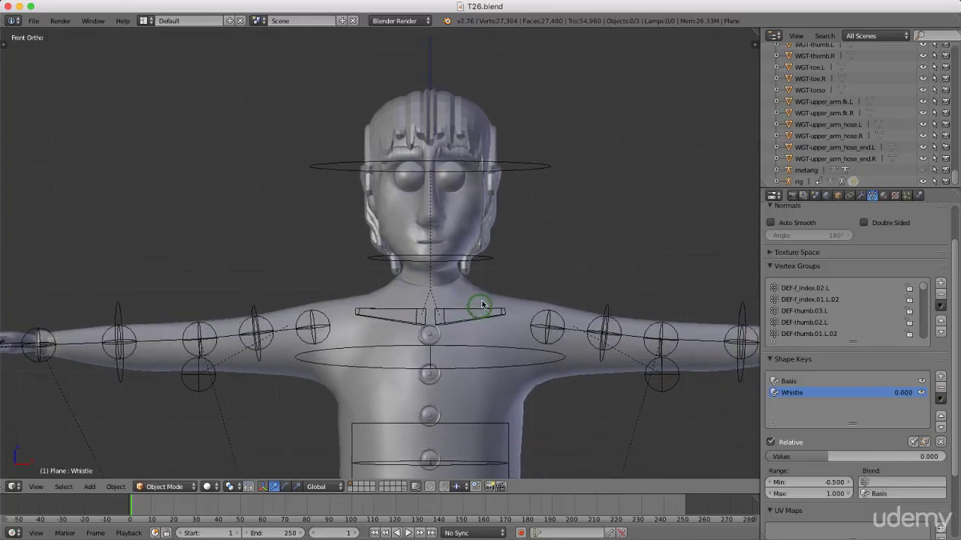
right_click(470, 228)
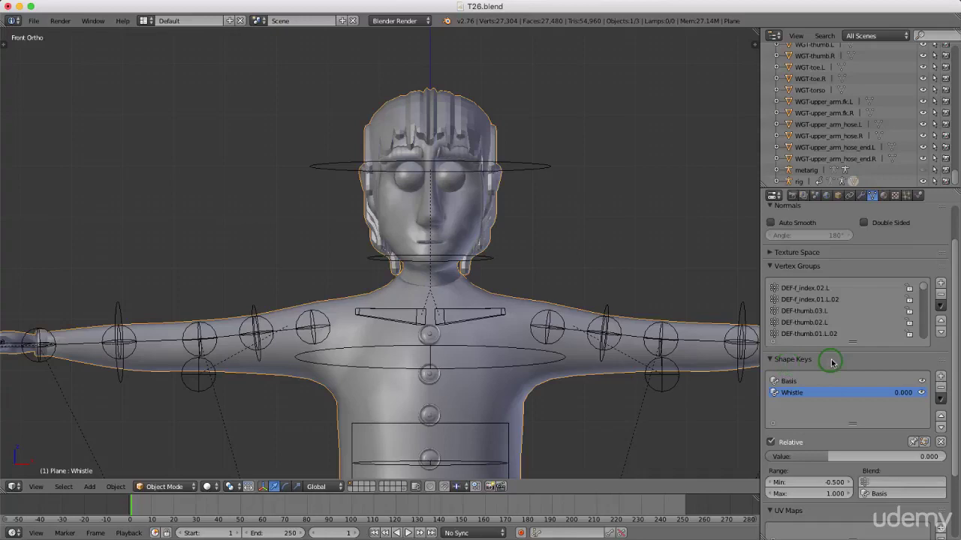
left_click(941, 376)
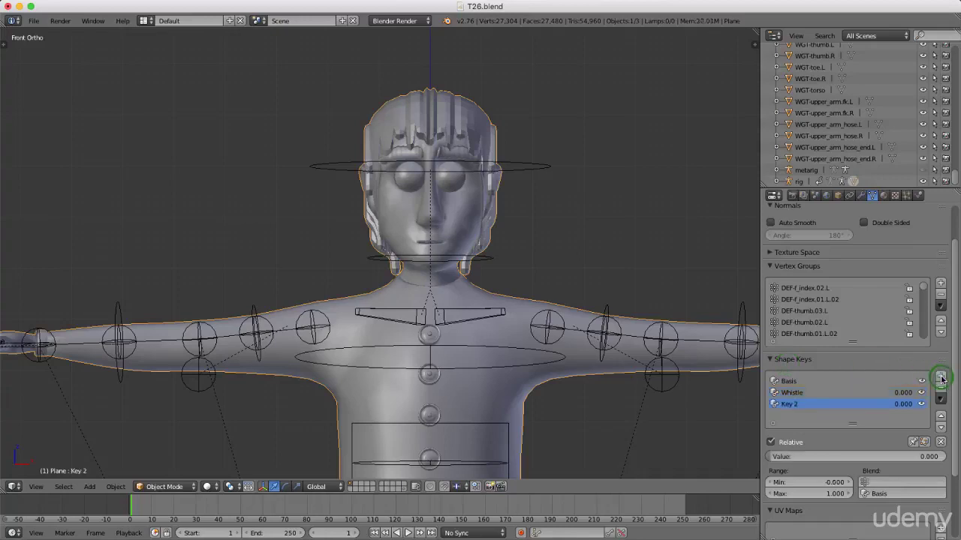
double_click(821, 405)
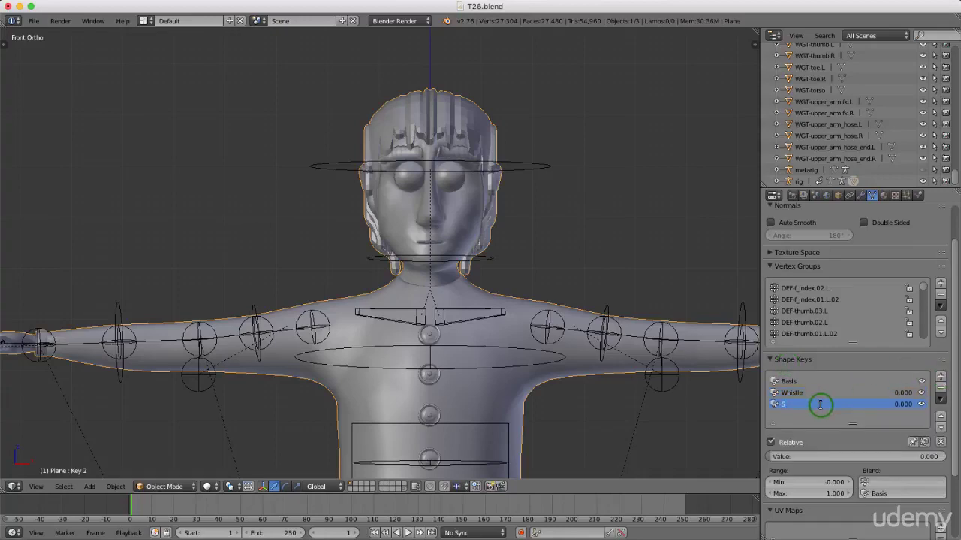
type("Smile")
key("Return")
- Set the Smile shape key's range minimum to -0.5 and its value to 1
left_click(813, 481)
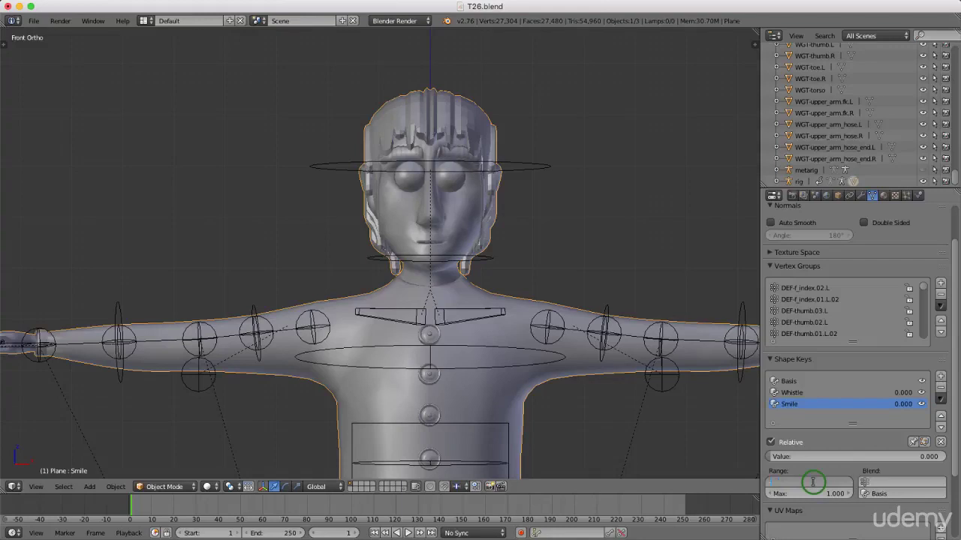
type("-.5")
key("Return")
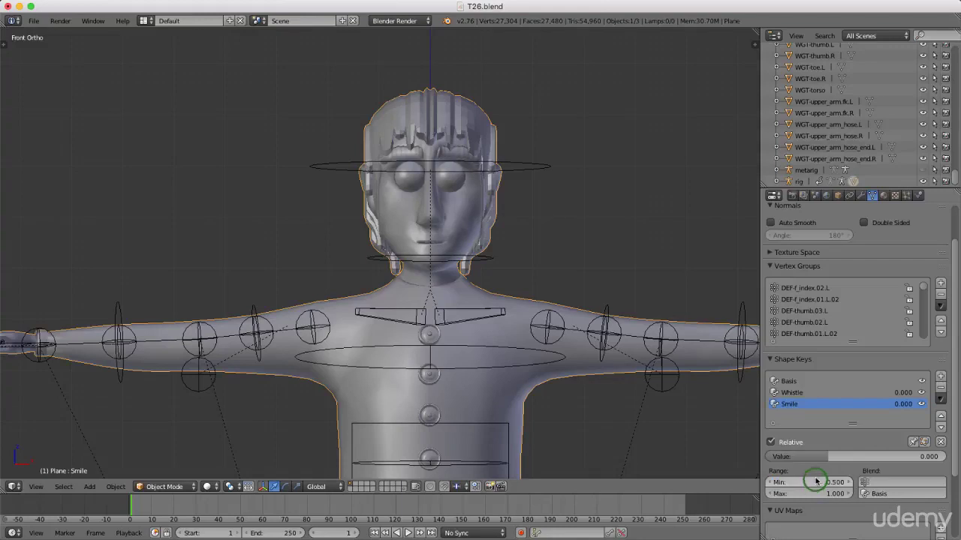
left_click_drag(814, 457, 849, 461)
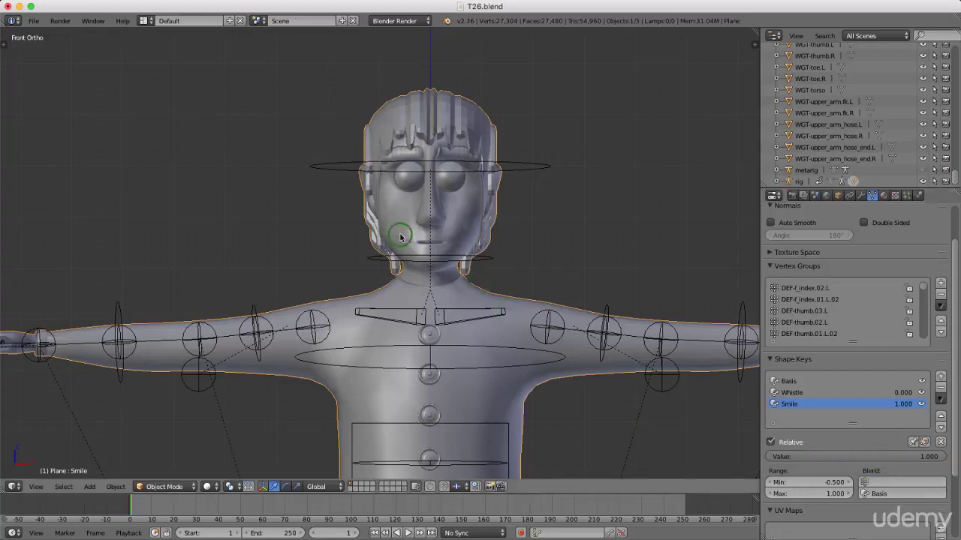
- In Edit Mode, widen the selected lip loop along X to about 1.27 with a proportional size of 0.04
key("Tab")
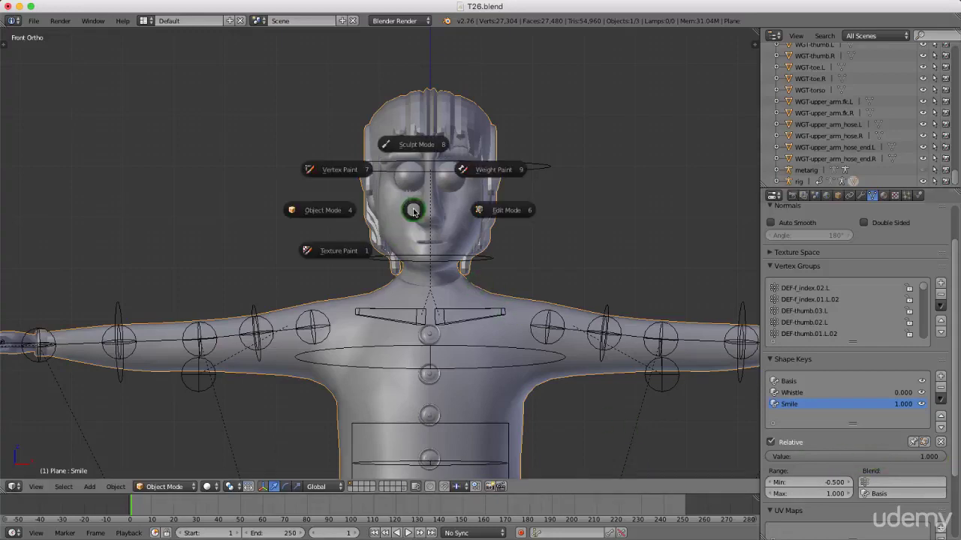
left_click(504, 213)
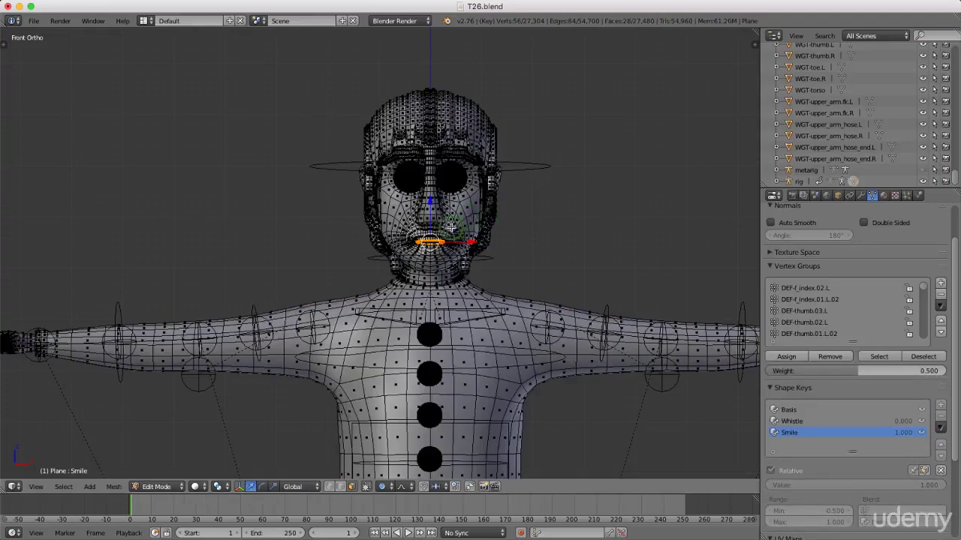
scroll(431, 228, "up", 4)
scroll(431, 229, "up", 3)
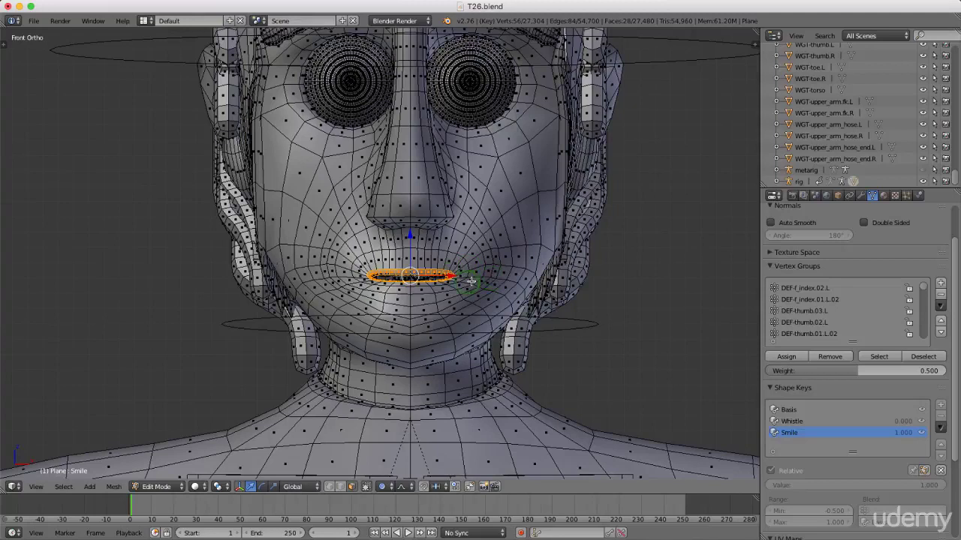
key("s")
key("x")
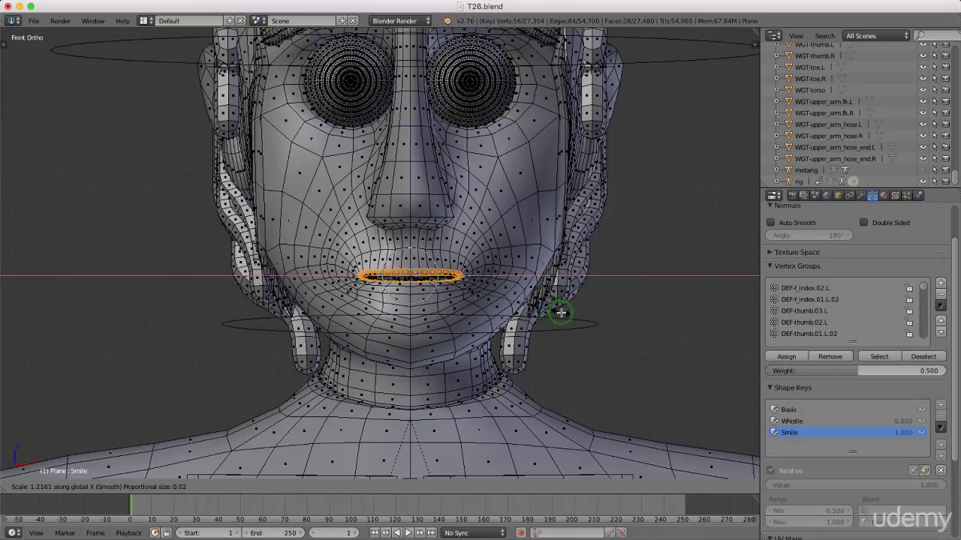
scroll(561, 312, "down", 2)
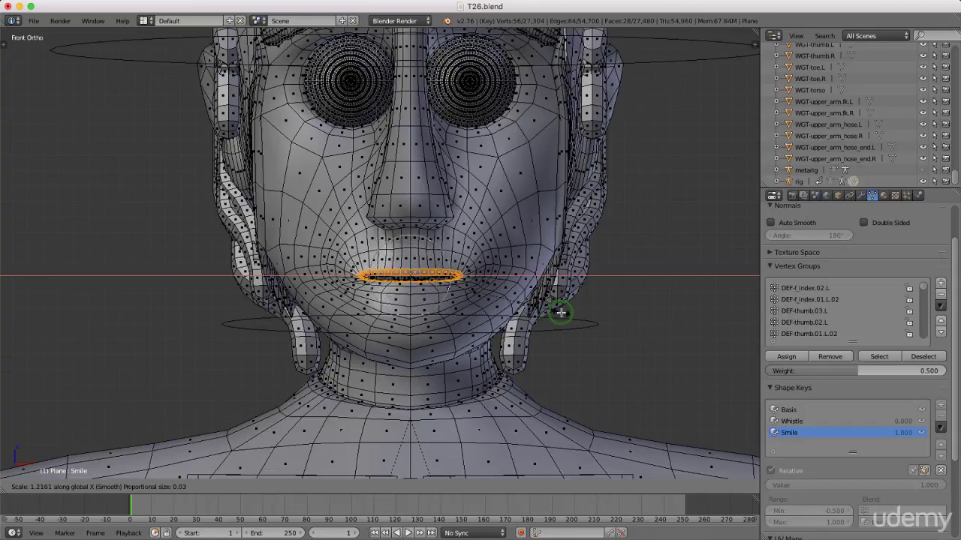
scroll(563, 312, "down", 2)
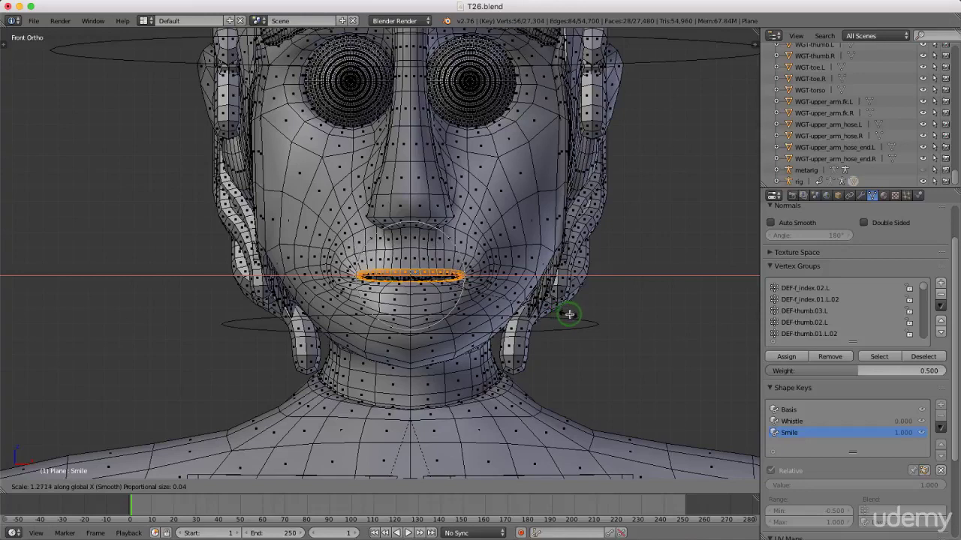
left_click(571, 314)
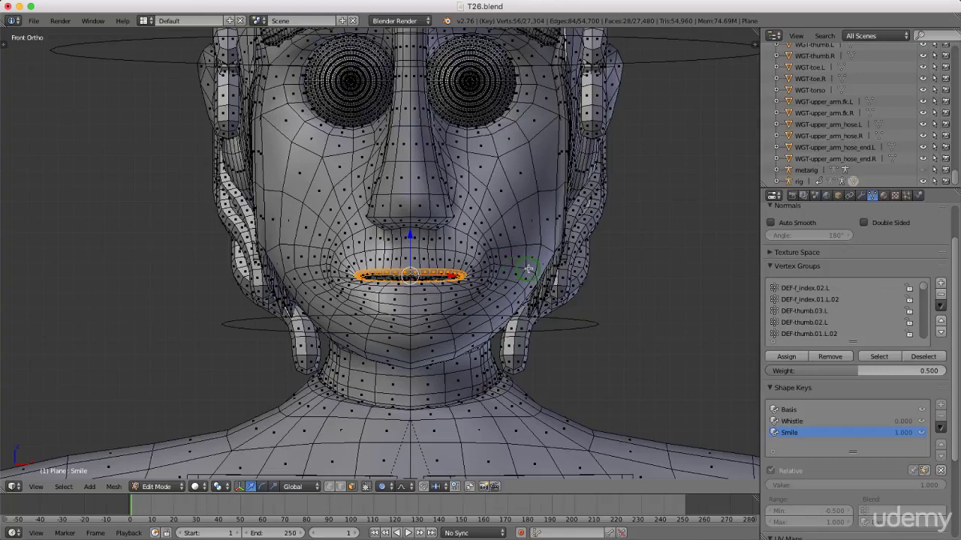
- Start the Screencast Keys display in the 3D view
key("n")
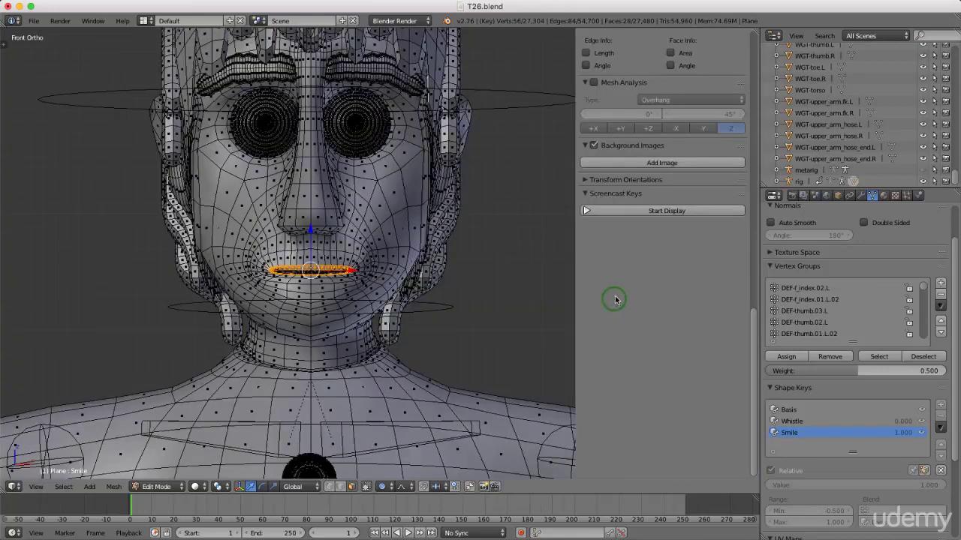
left_click(633, 218)
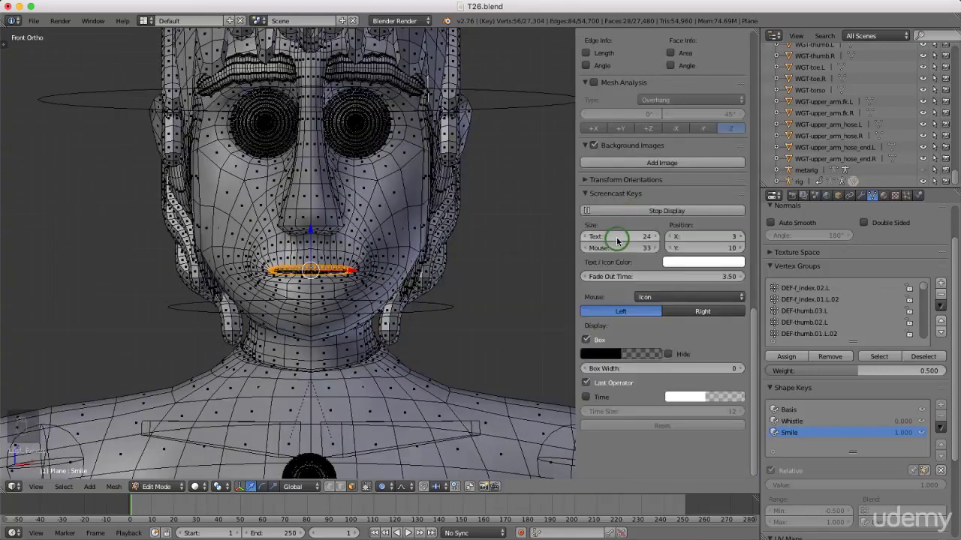
key("n")
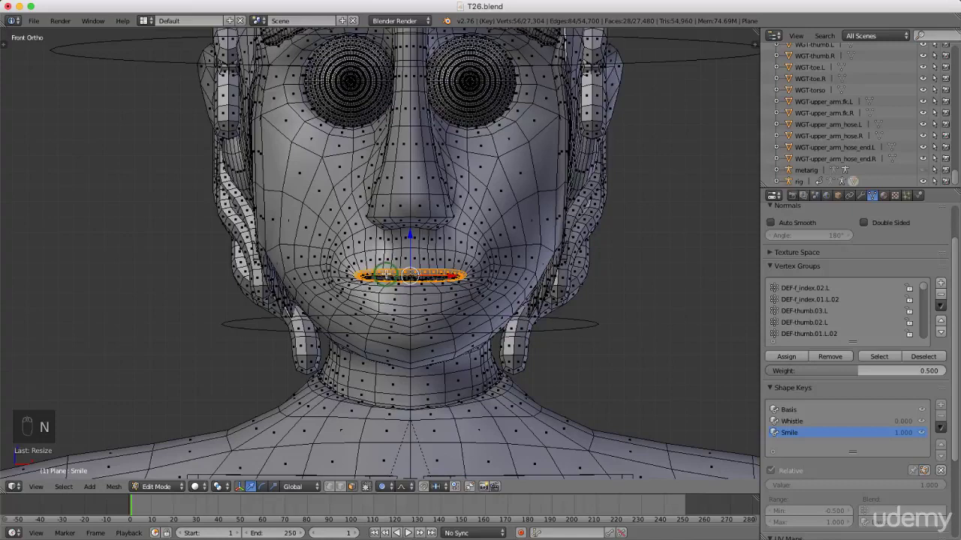
- In vertex select mode, raise one vertex beside each mouth corner about 0.015 along Z with a proportional size of 0.05
scroll(427, 251, "up", 2)
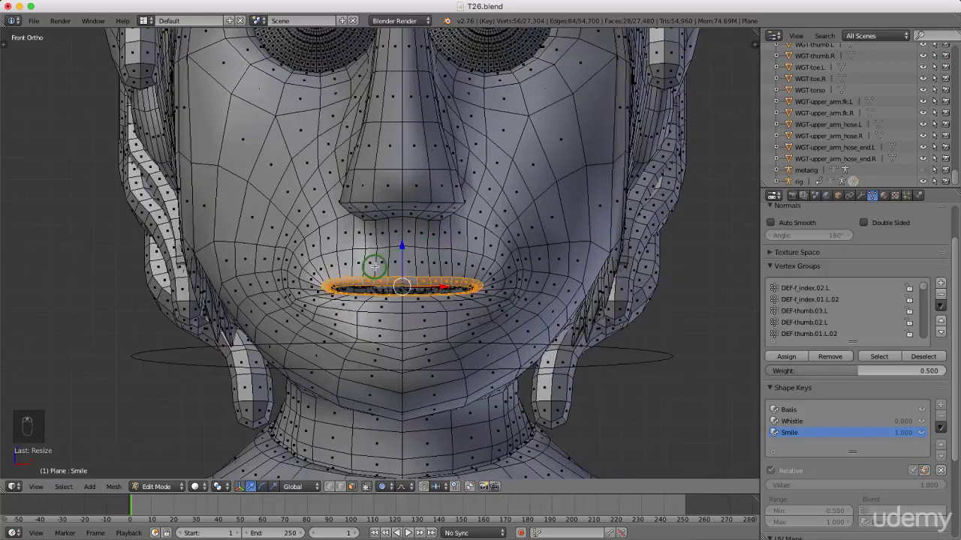
key("ctrl+Tab")
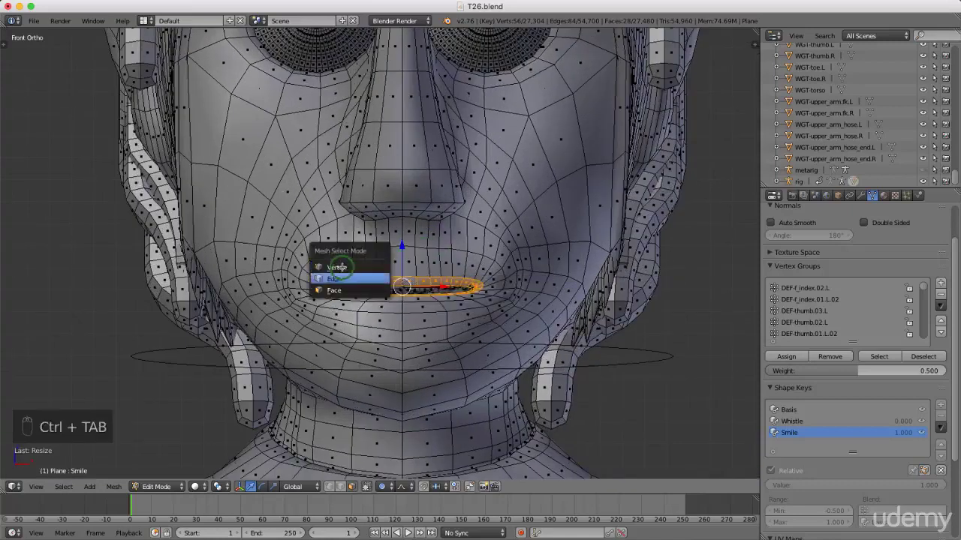
left_click(334, 278)
scroll(473, 281, "up", 3)
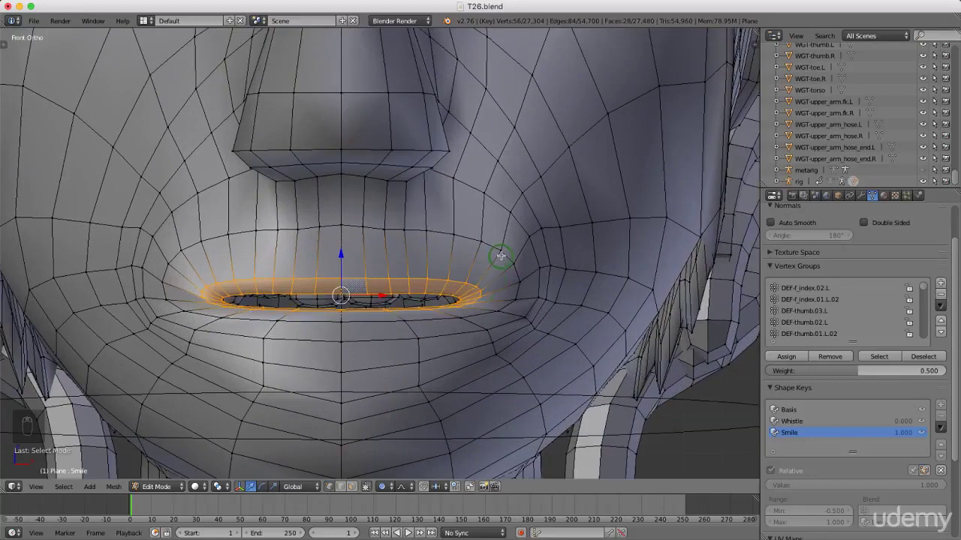
right_click(514, 262)
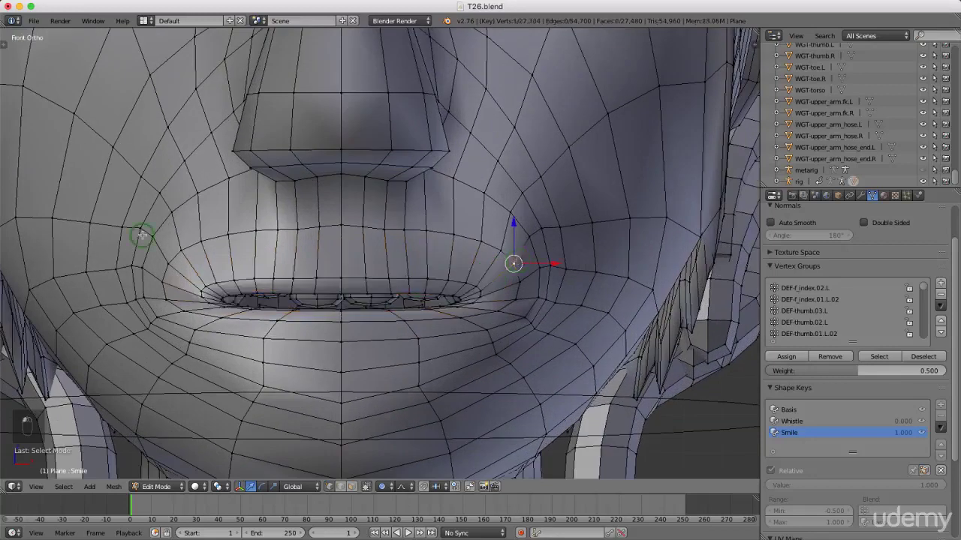
right_click(169, 263, "shift")
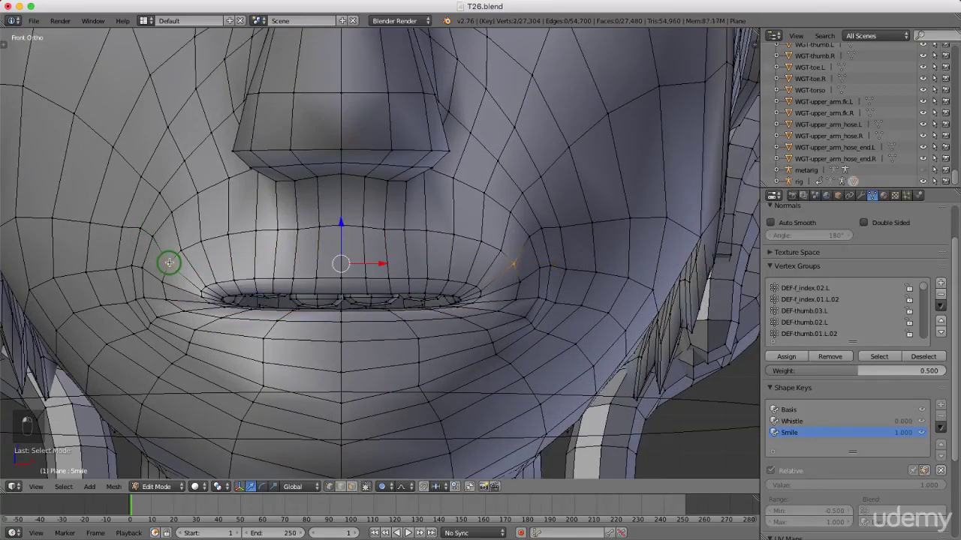
scroll(360, 374, "down", 5)
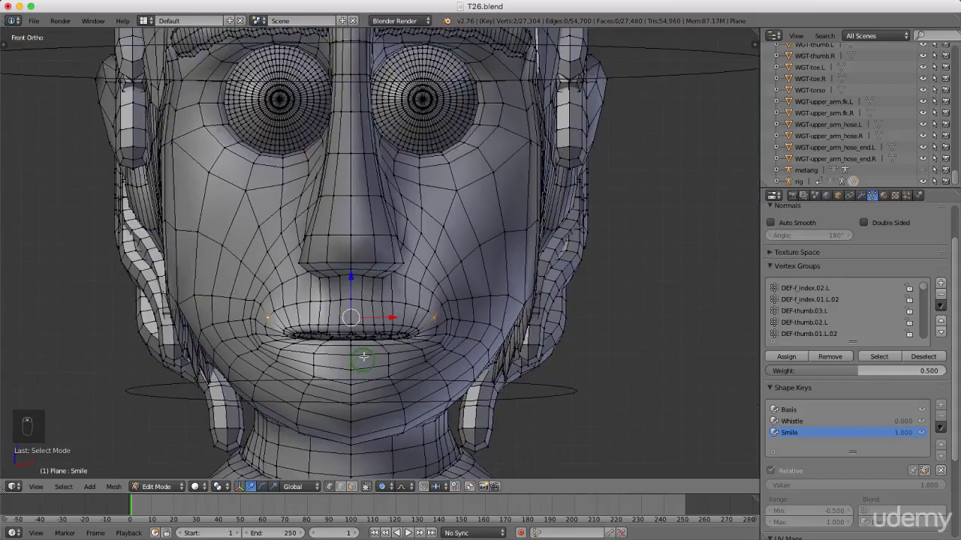
key("g")
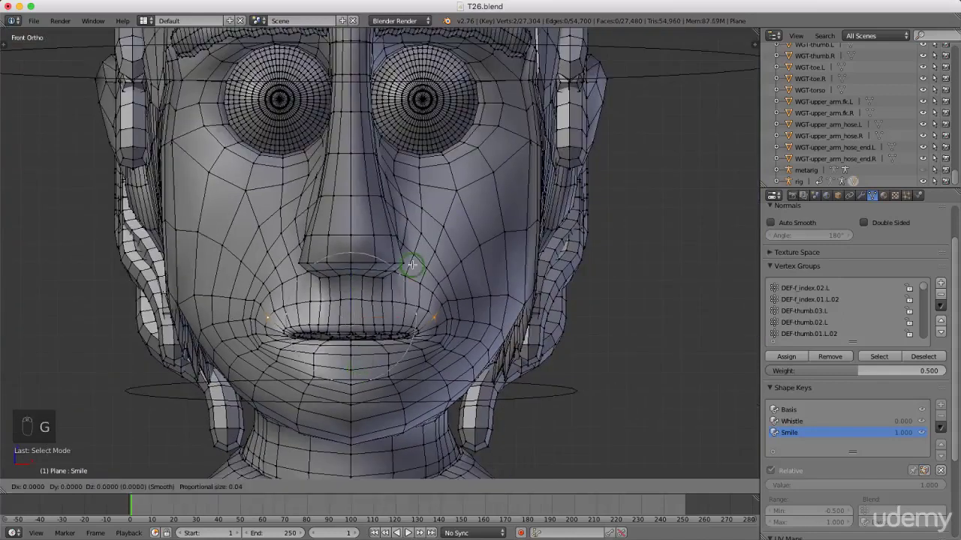
key("z")
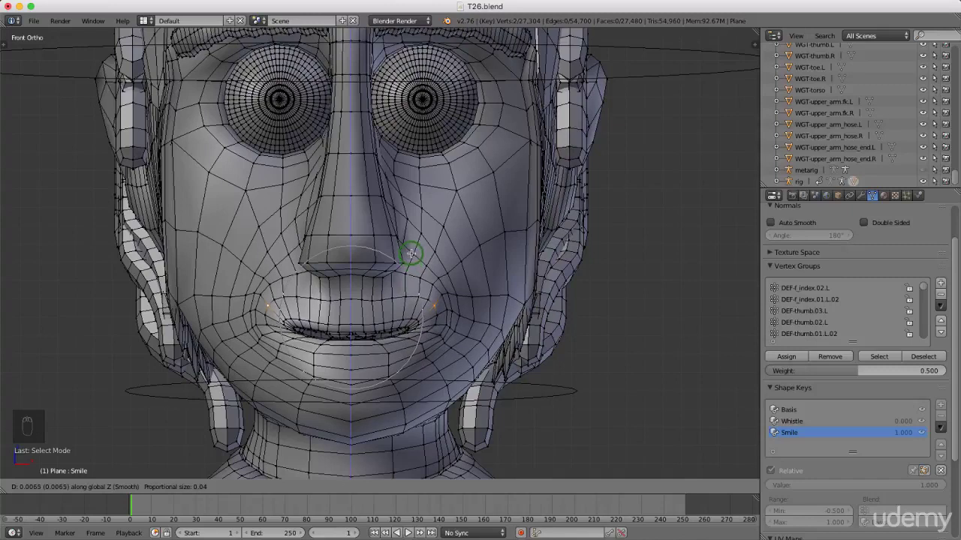
scroll(413, 251, "down", 3)
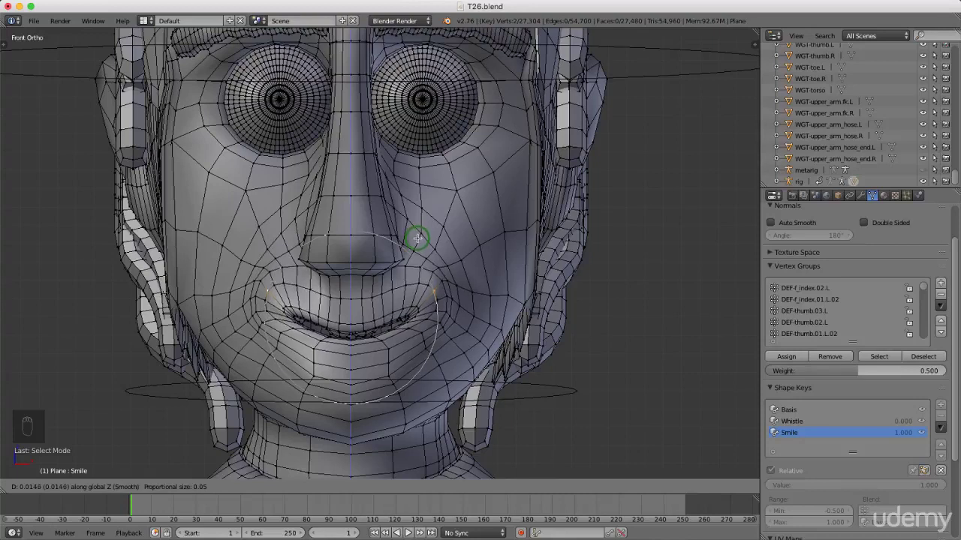
left_click(417, 238)
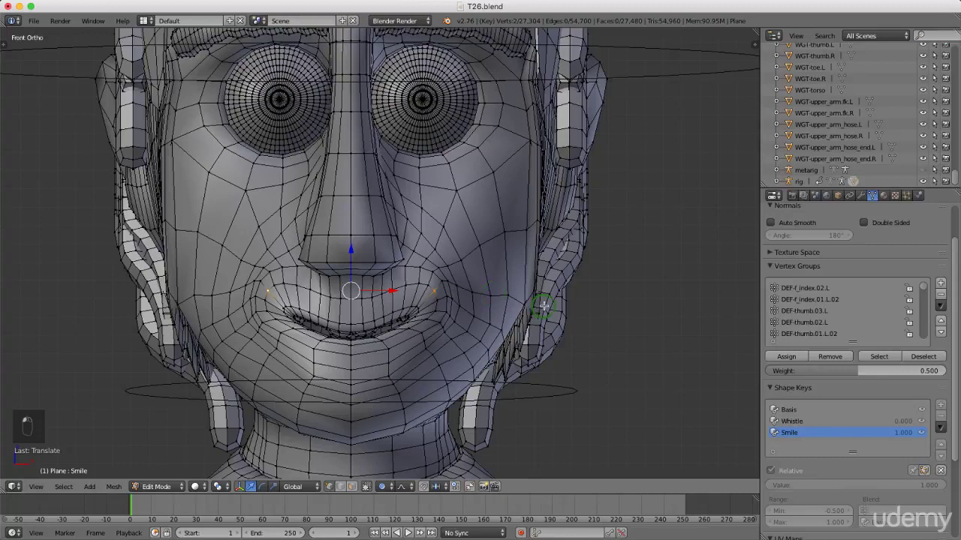
- Spread the two mouth-corner vertices apart along X by a factor of about 1.07
key("s")
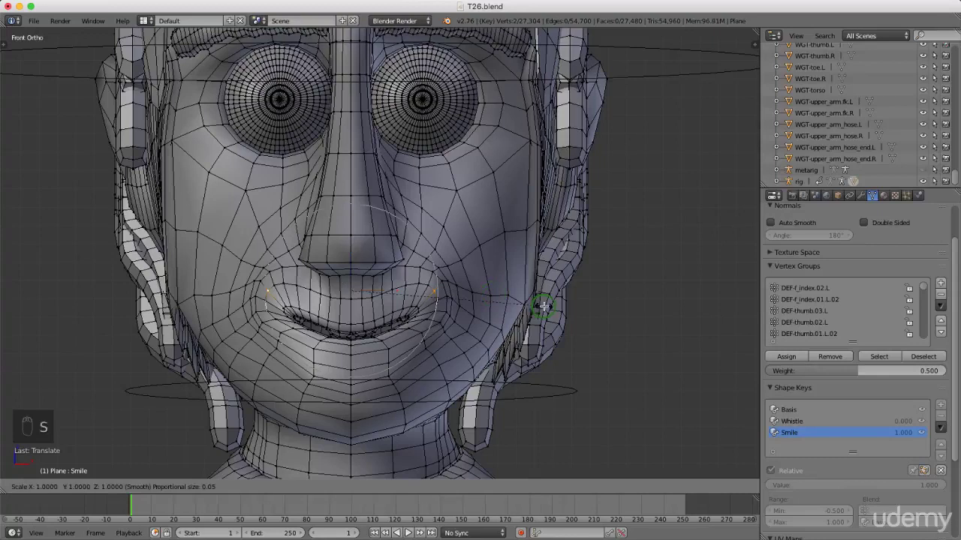
key("x")
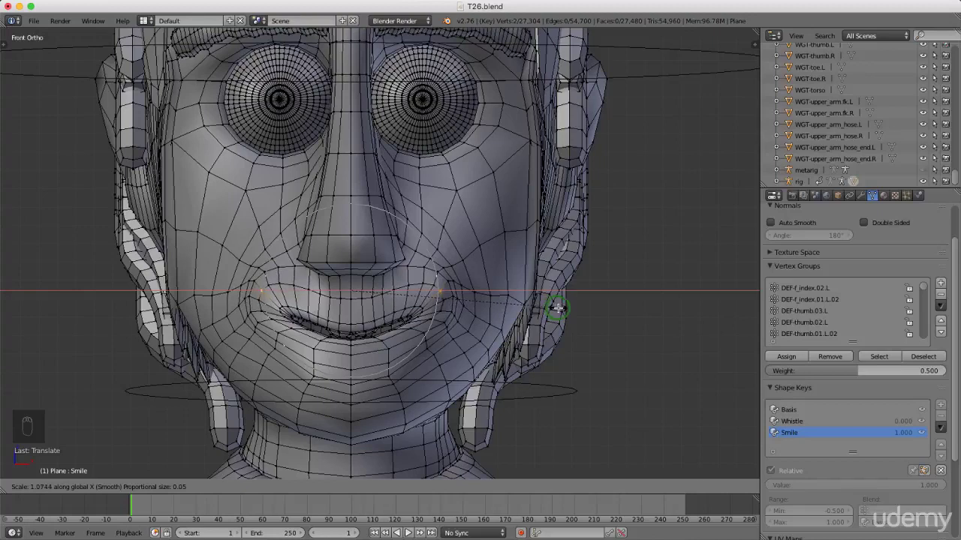
left_click(555, 311)
middle_click_drag(552, 311, 517, 318)
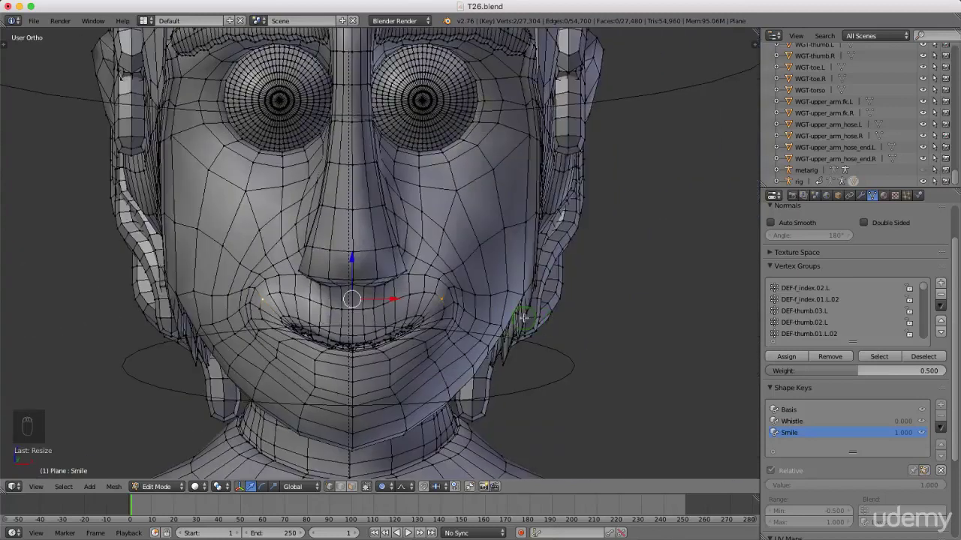
key("KP_1")
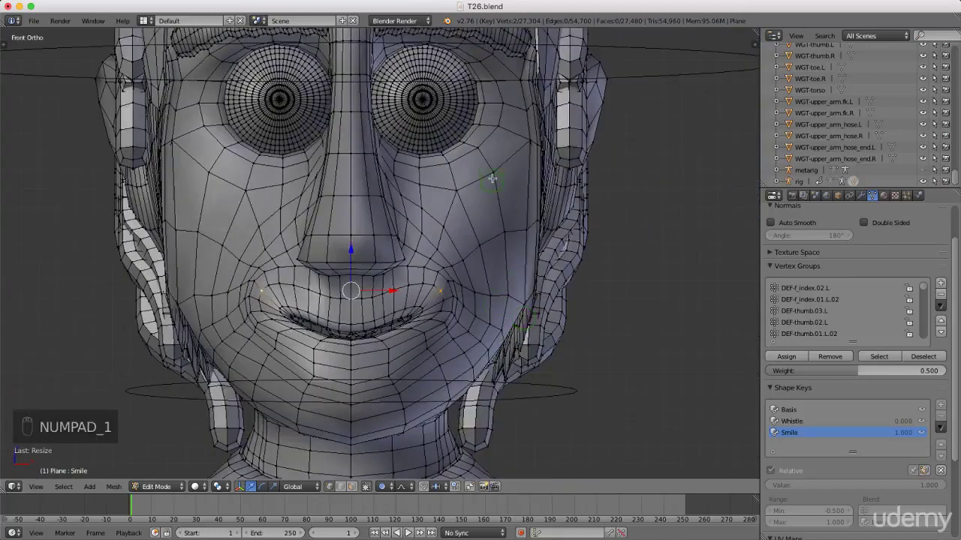
- Raise one upper-cheek vertex below the outer side of each eye by about 0.01 with proportional editing
right_click(491, 171)
right_click(210, 173, "shift")
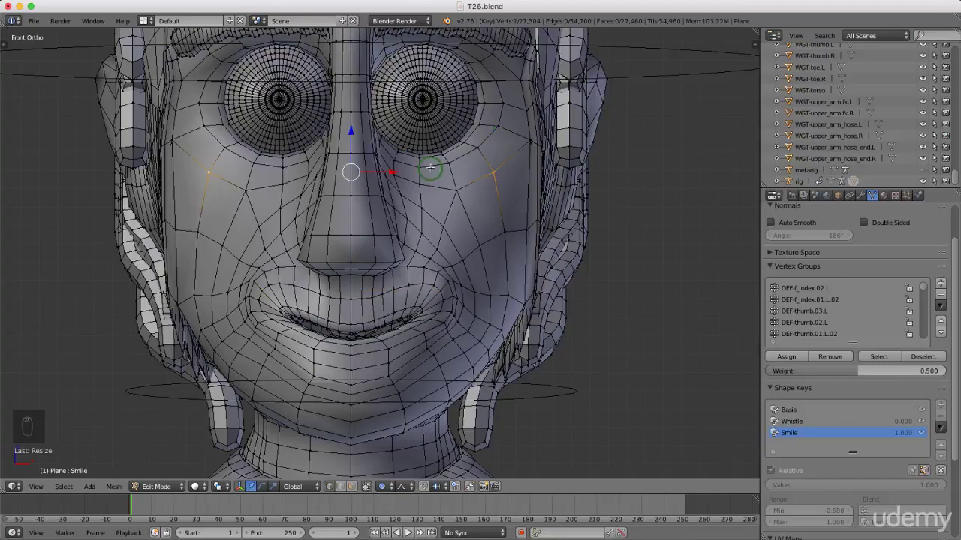
key("g")
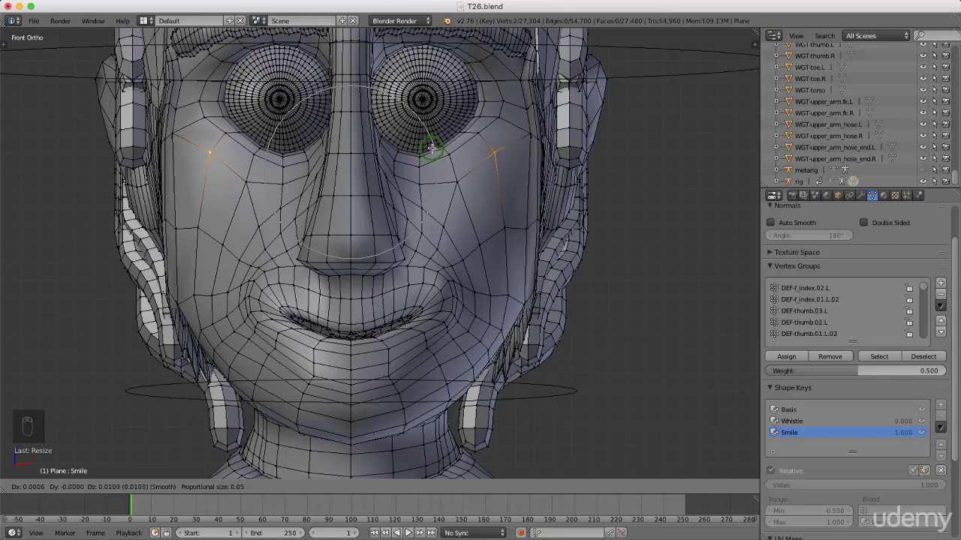
left_click(433, 149)
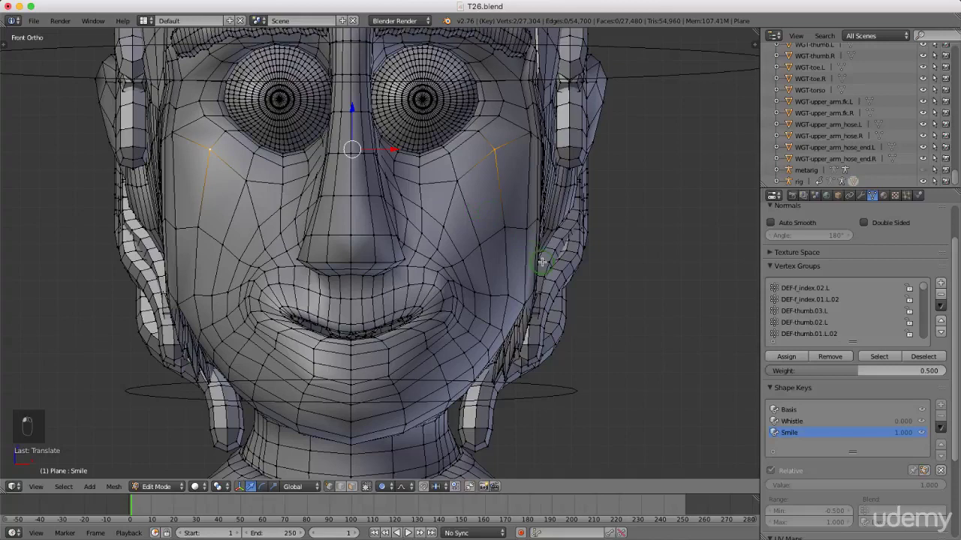
- Select both complete eyebrows and scale them along X to about 1.05 with a proportional size of 0.05
scroll(476, 266, "down", 1)
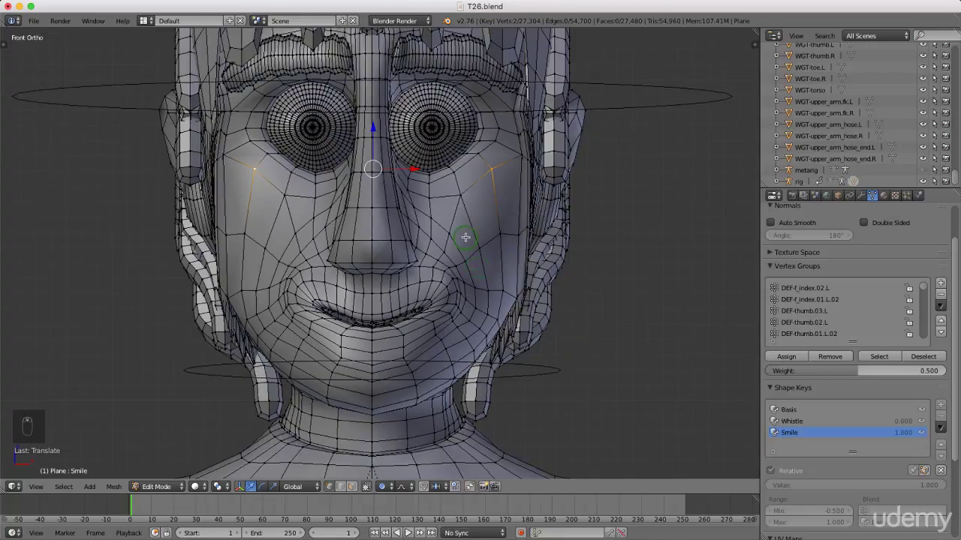
scroll(461, 286, "up", 3, "shift")
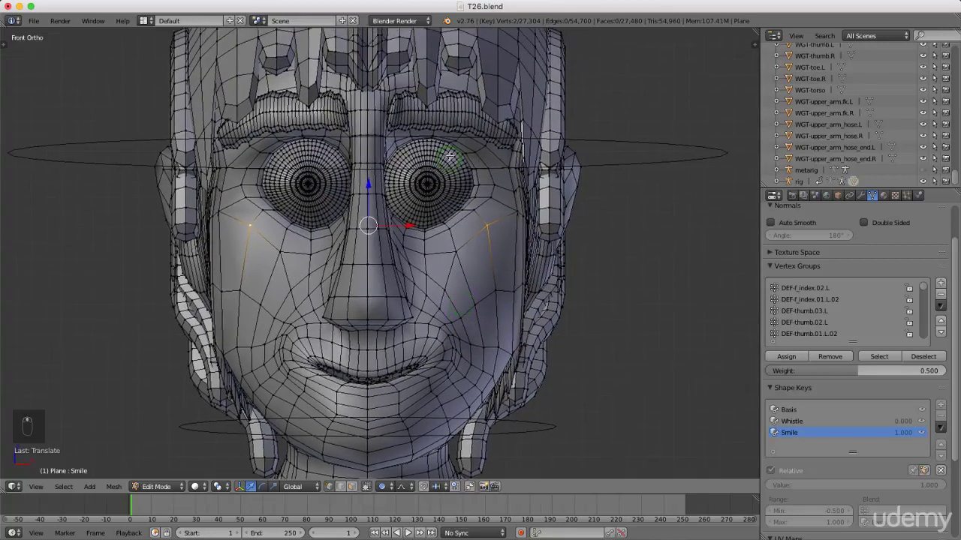
key("a")
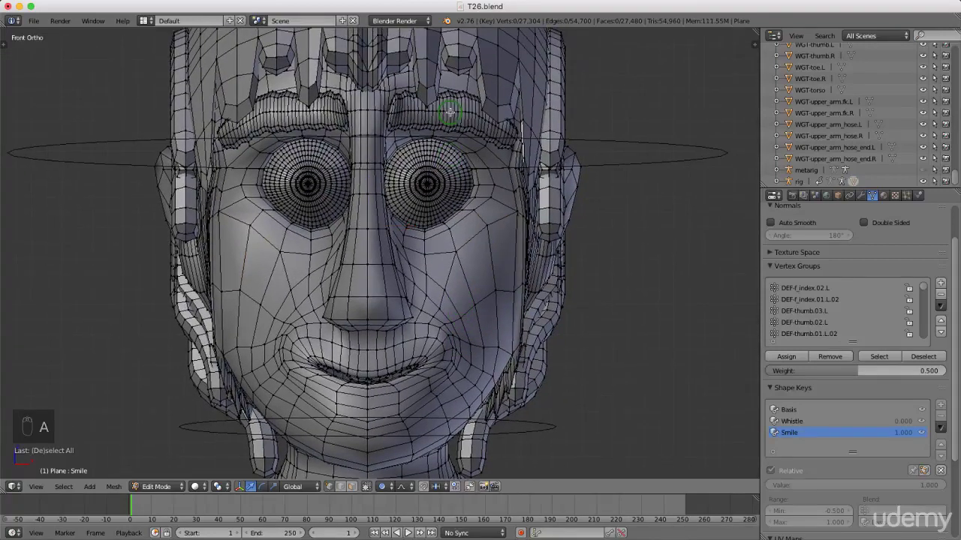
key("l")
key("l")
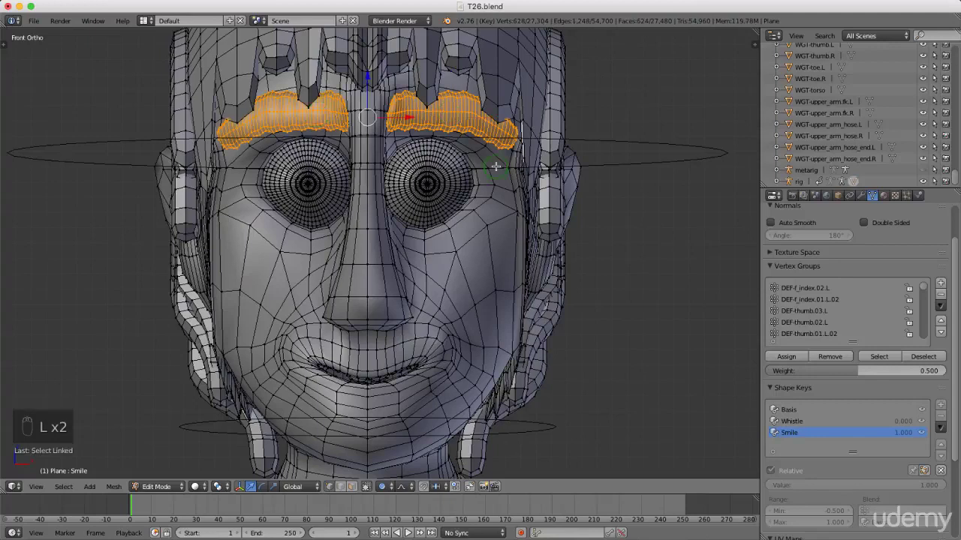
key("r")
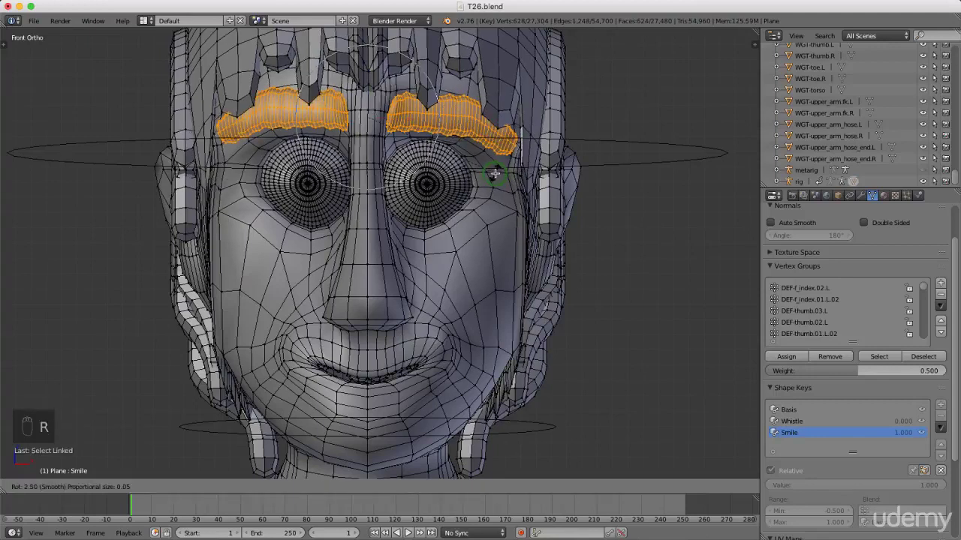
right_click(492, 165)
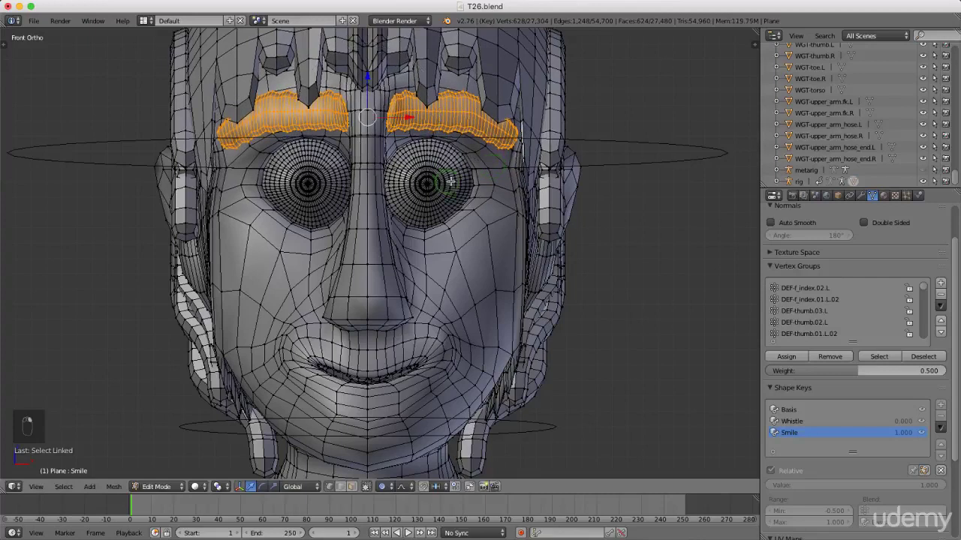
key("s")
key("x")
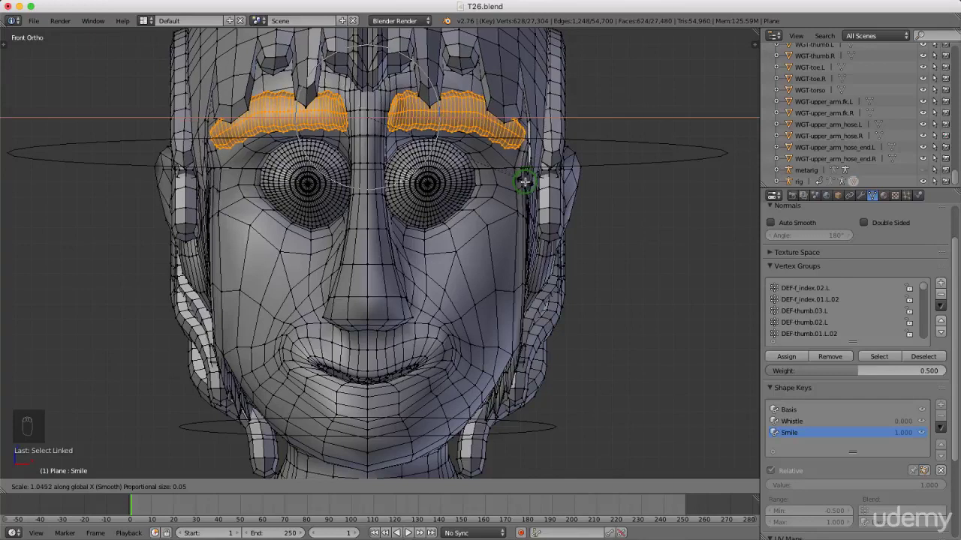
left_click(524, 183)
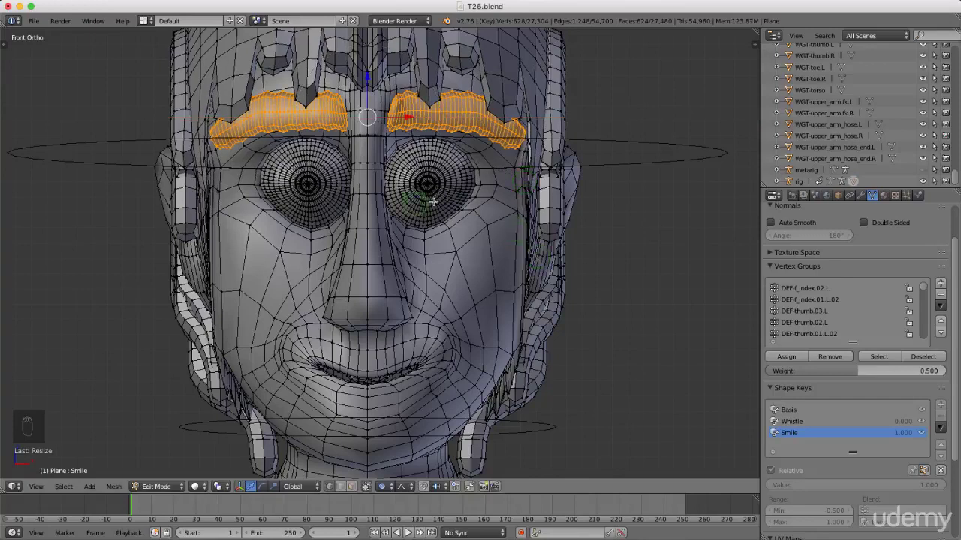
- Select only the complete eyebrow above the character's left eye and rotate it about 10° with a proportional size of 0.05
right_click(514, 151)
right_click(446, 123)
key("a")
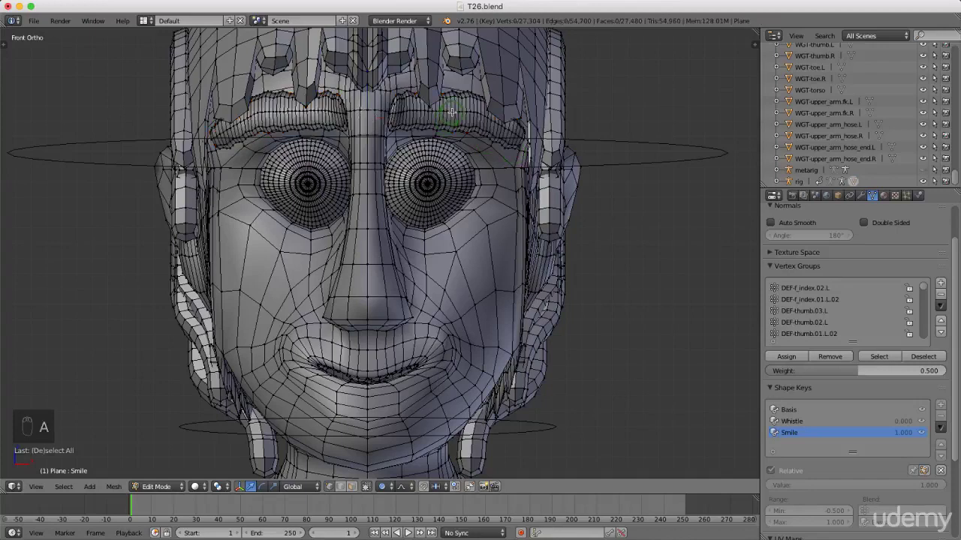
key("l")
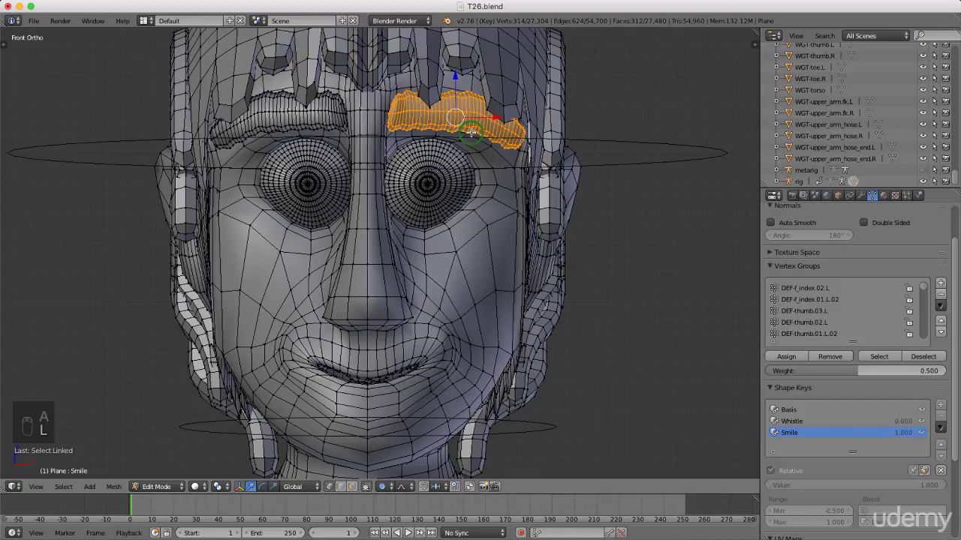
key("r")
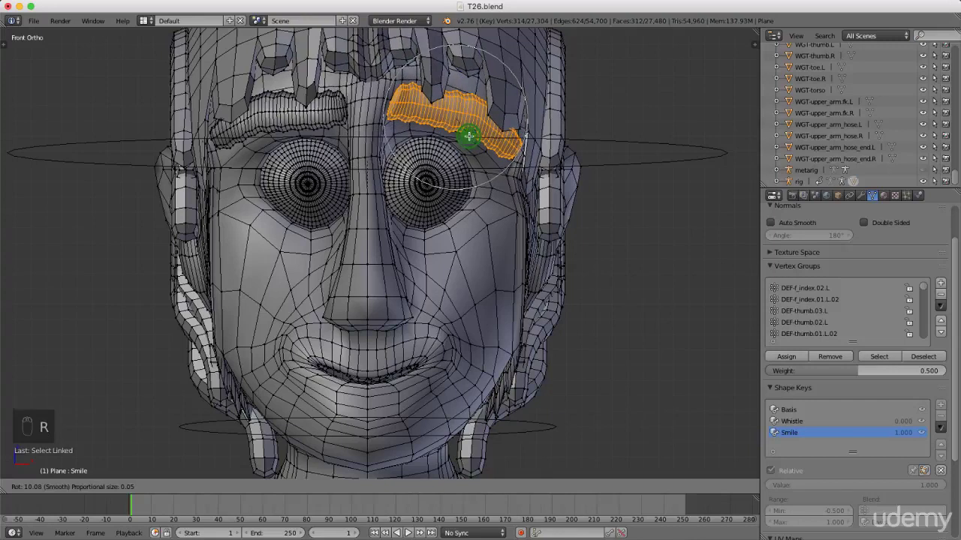
left_click(469, 136)
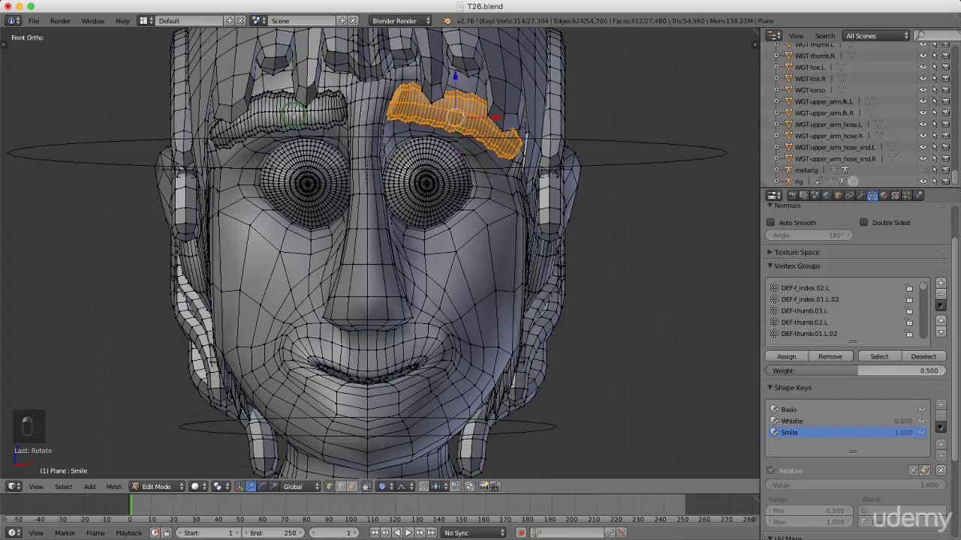
- Select only the complete eyebrow above the character's right eye and rotate it about -8° with a proportional size of 0.05
key("a")
key("l")
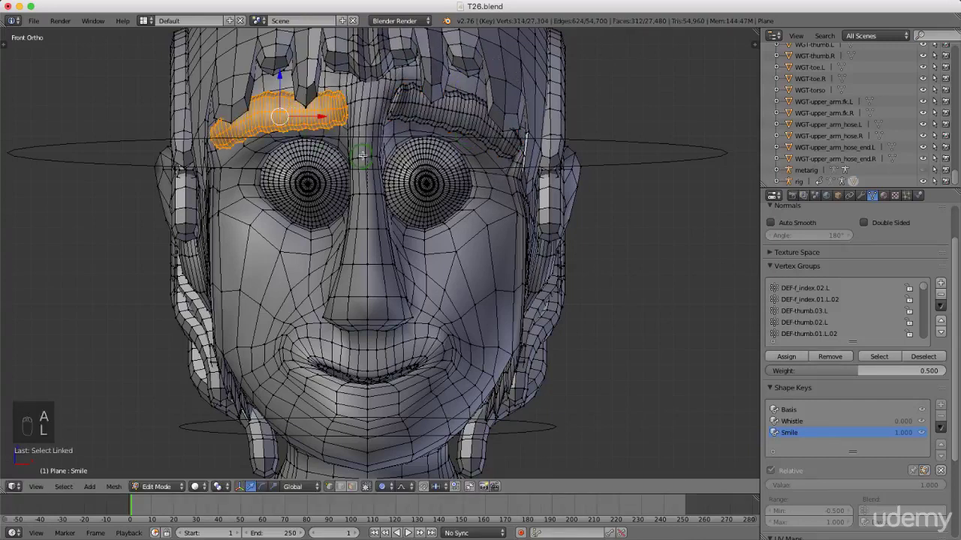
key("r")
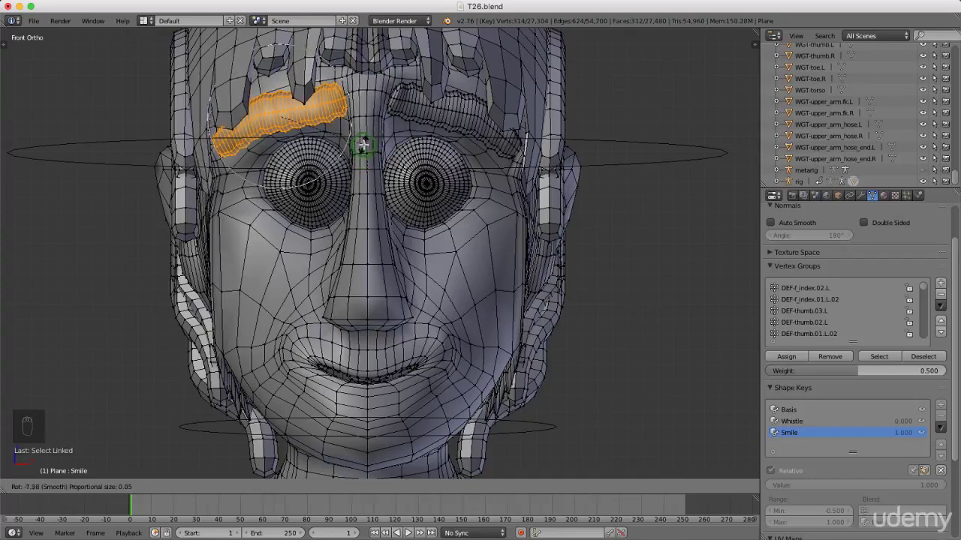
left_click(363, 146)
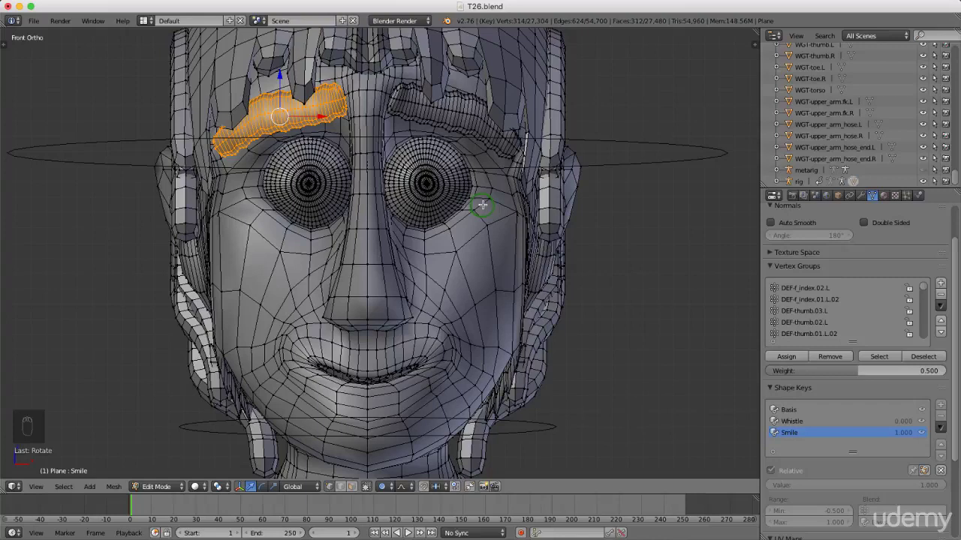
- Return to Object Mode and set the Smile shape key's value to 0
key("Tab")
left_click(404, 207)
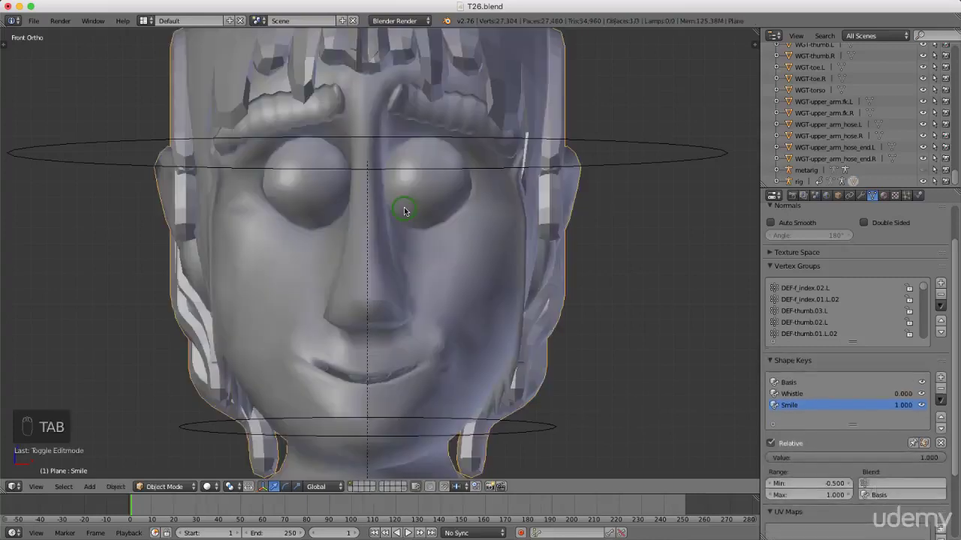
scroll(288, 240, "down", 1)
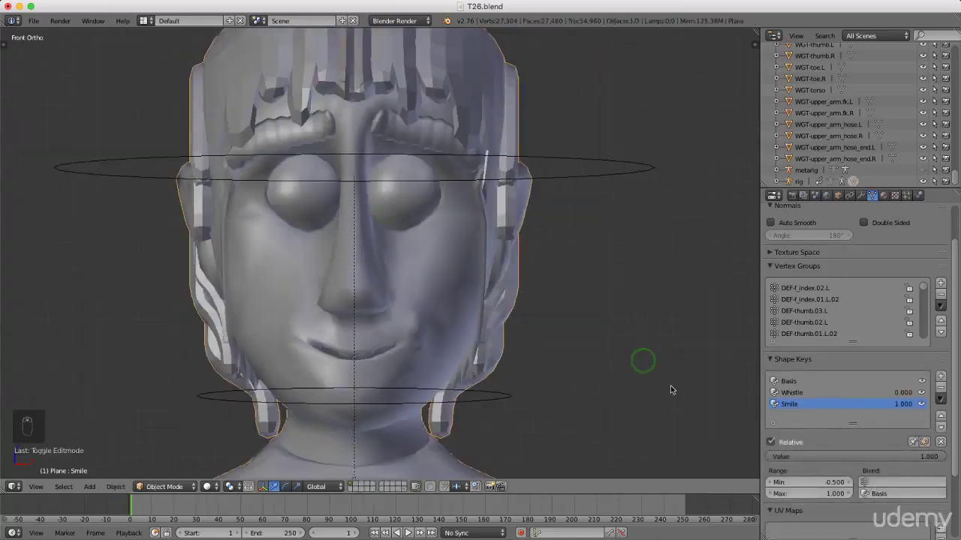
left_click(889, 456)
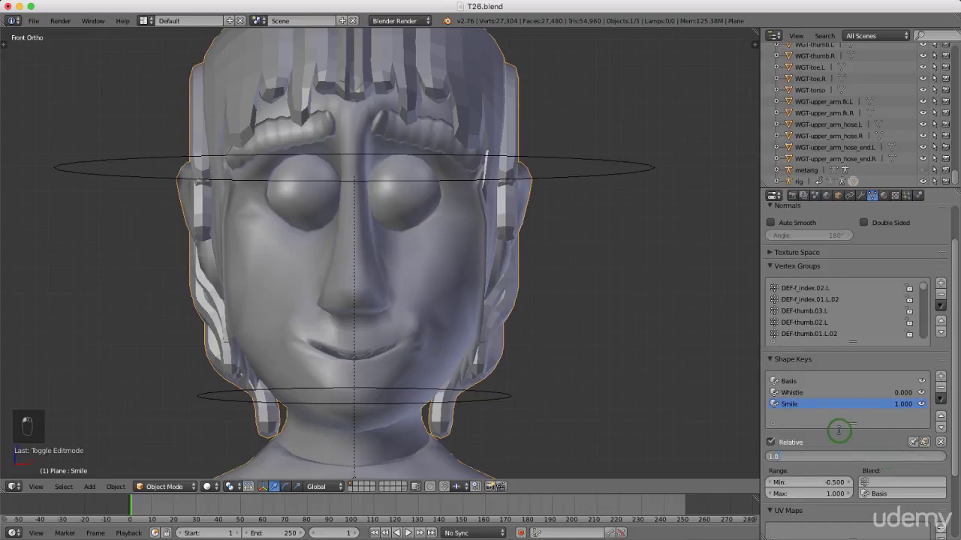
type("0")
key("Return")
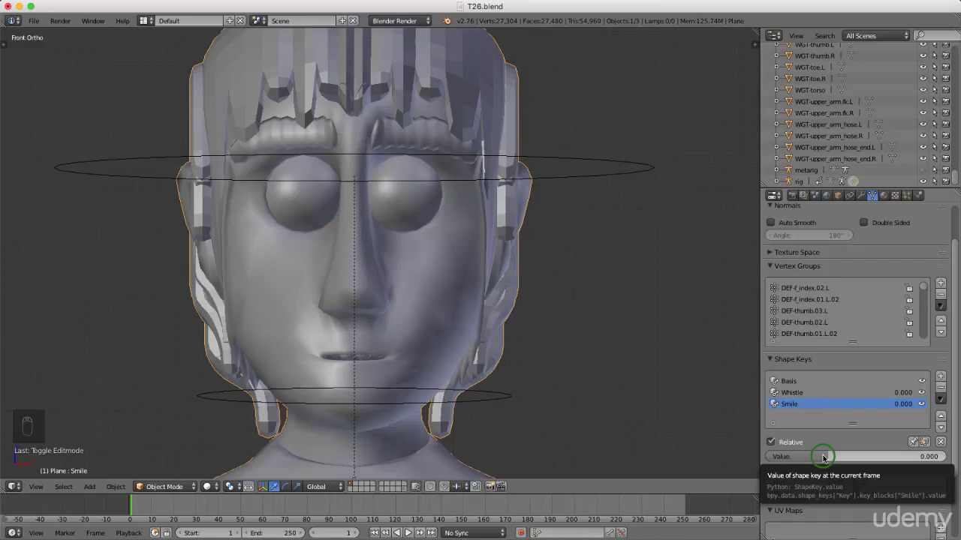
- Test the Smile shape key by sweeping its value up to 1.000 and down to -0.500, and reset it to 0
left_click(822, 457)
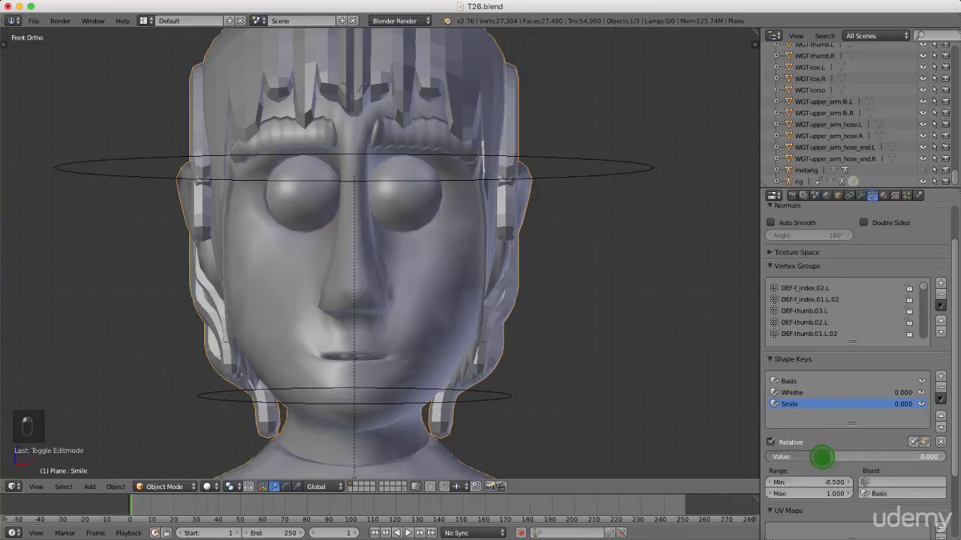
left_click_drag(822, 457, 942, 457)
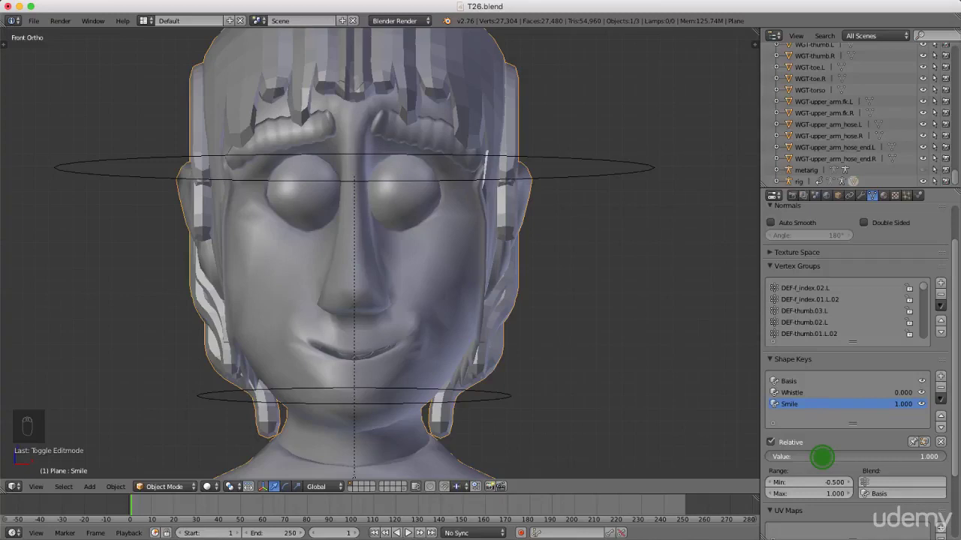
left_click_drag(942, 457, 822, 457)
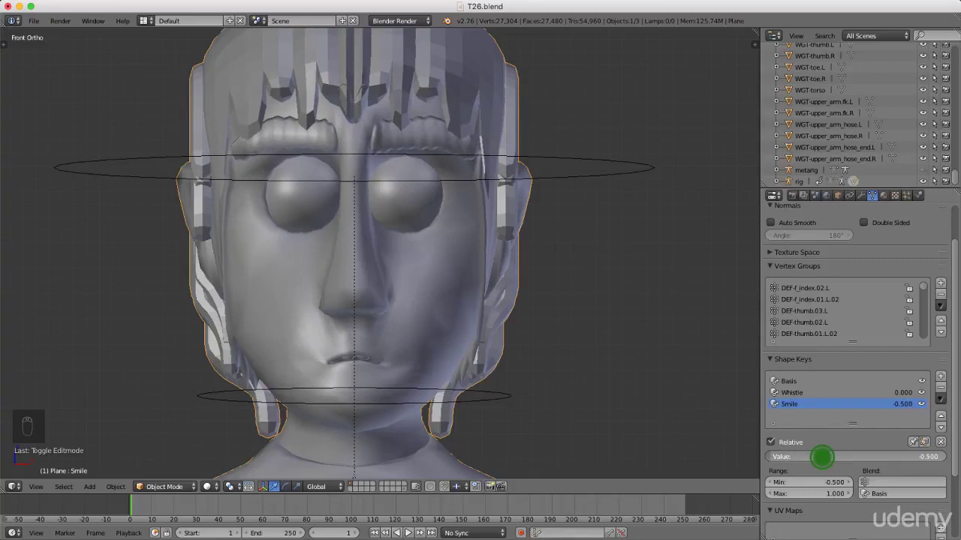
left_click_drag(822, 457, 900, 457)
key("BackSpace")
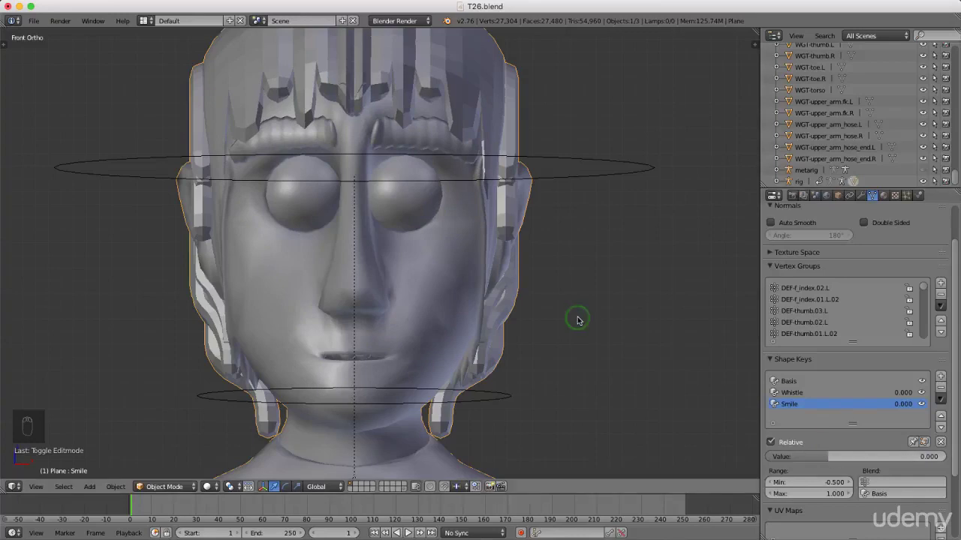
- Save the file, overwriting the existing T26.blend
scroll(545, 279, "down", 2)
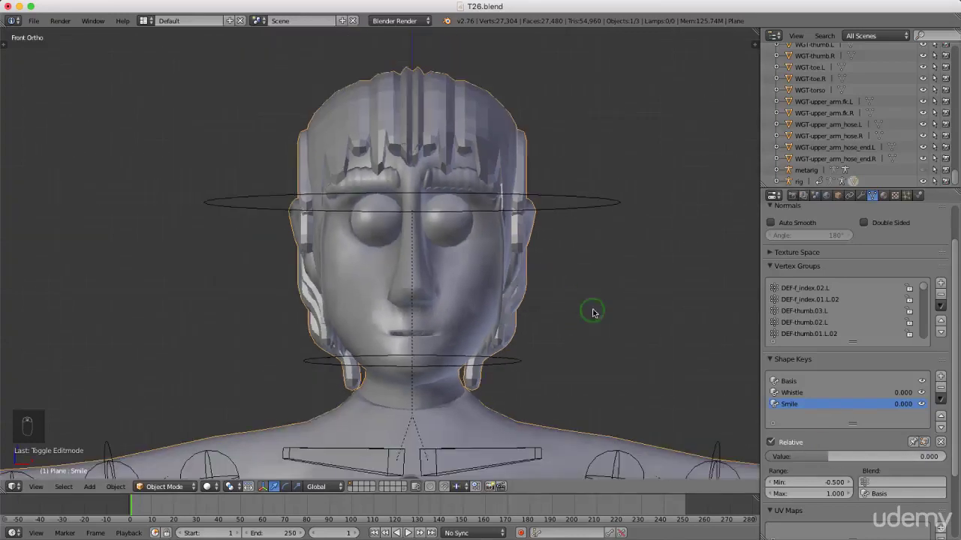
middle_click_drag(648, 362, 611, 295, "shift")
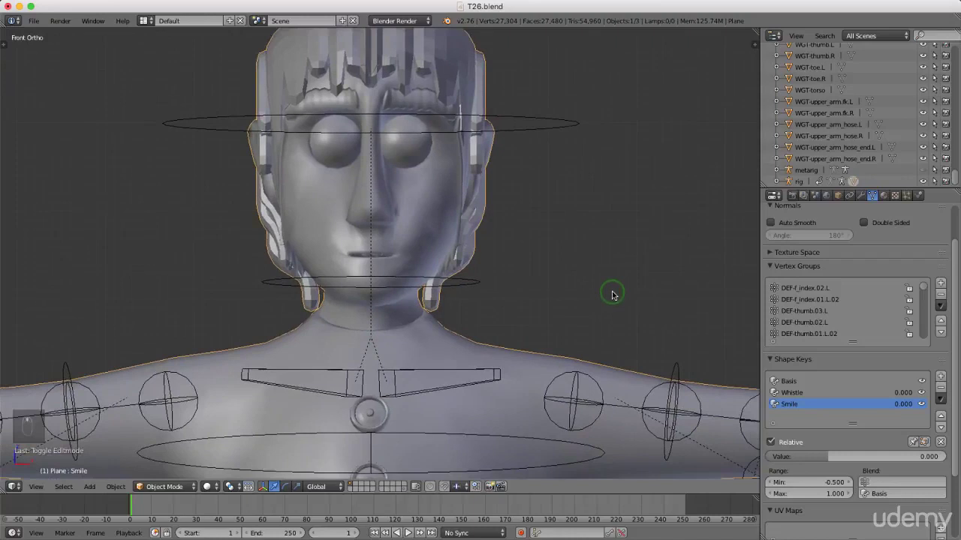
scroll(612, 295, "down", 2)
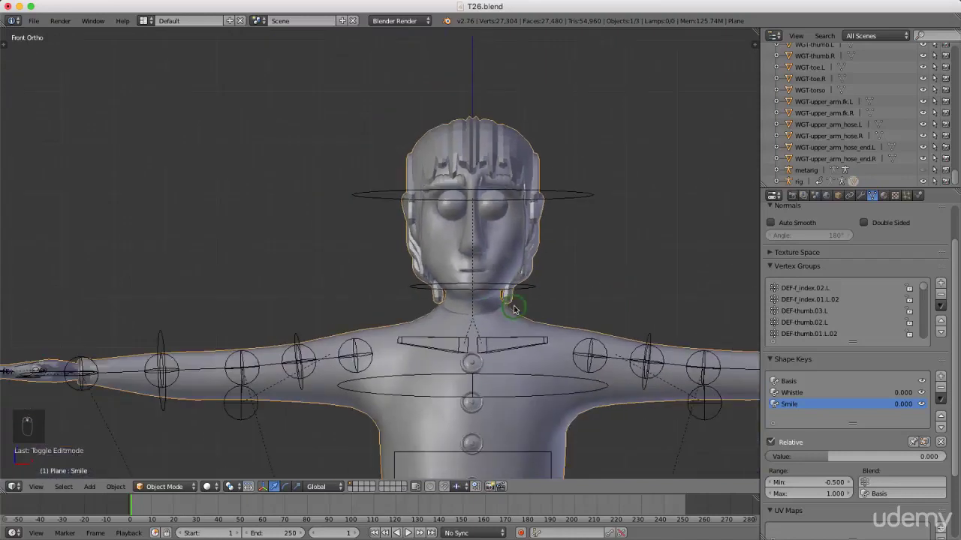
key("ctrl+s")
left_click(483, 312)
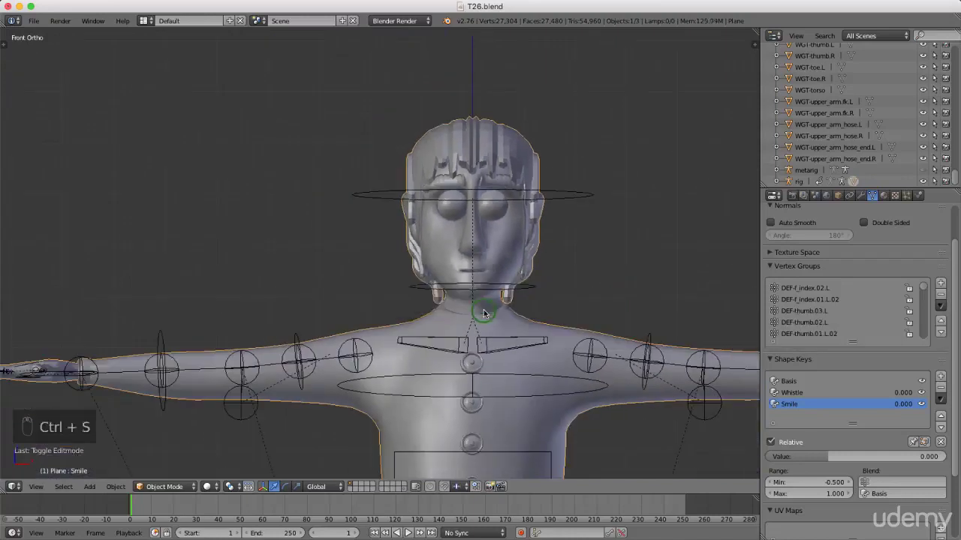
- Examine the whole character and its control shapes from the front and at an angle, with the rig selected in Object Mode
scroll(324, 304, "down", 2)
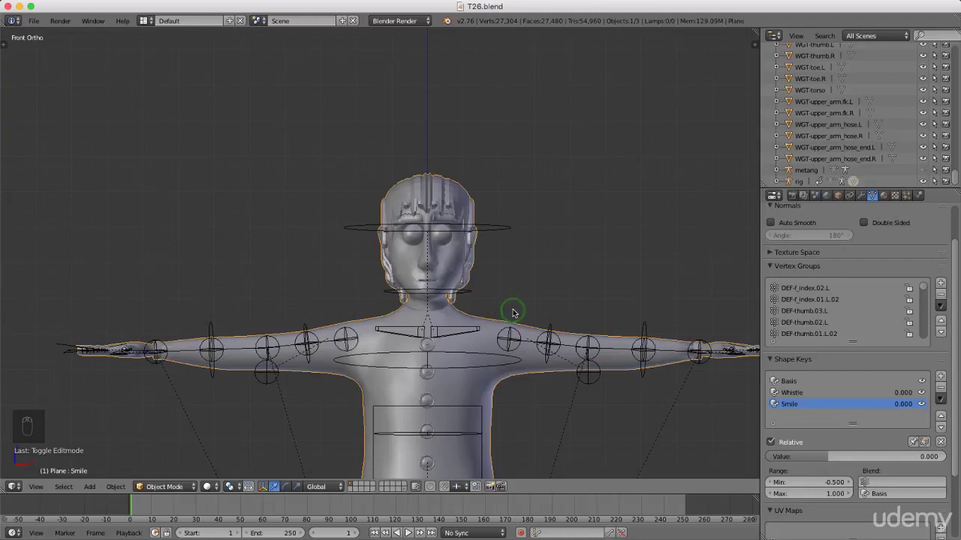
middle_click_drag(552, 304, 518, 238, "shift")
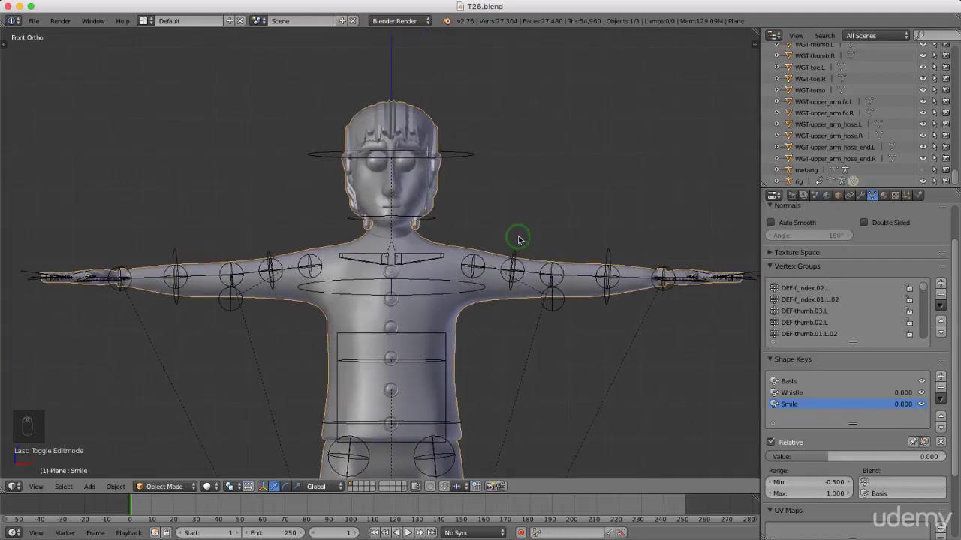
middle_click_drag(530, 294, 497, 313)
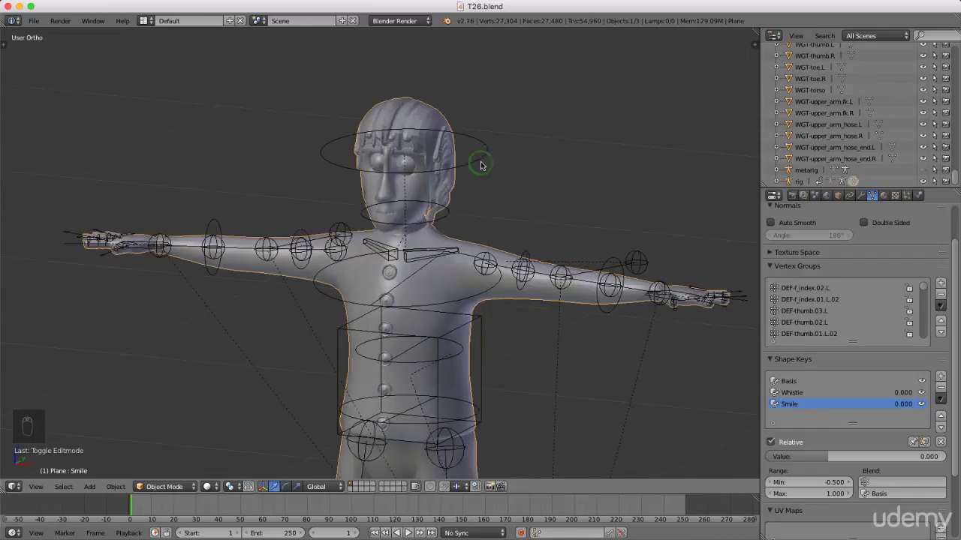
middle_click_drag(498, 231, 511, 183)
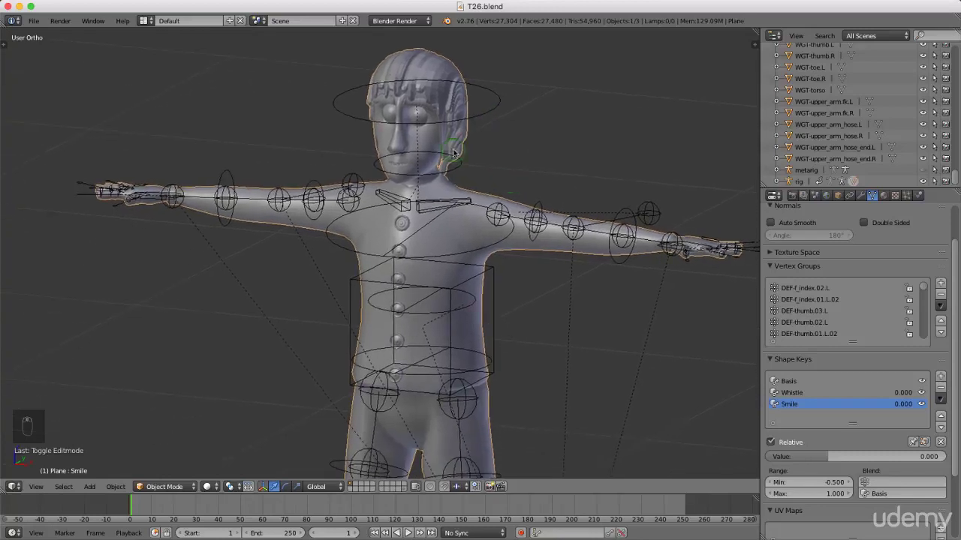
scroll(454, 153, "down", 1)
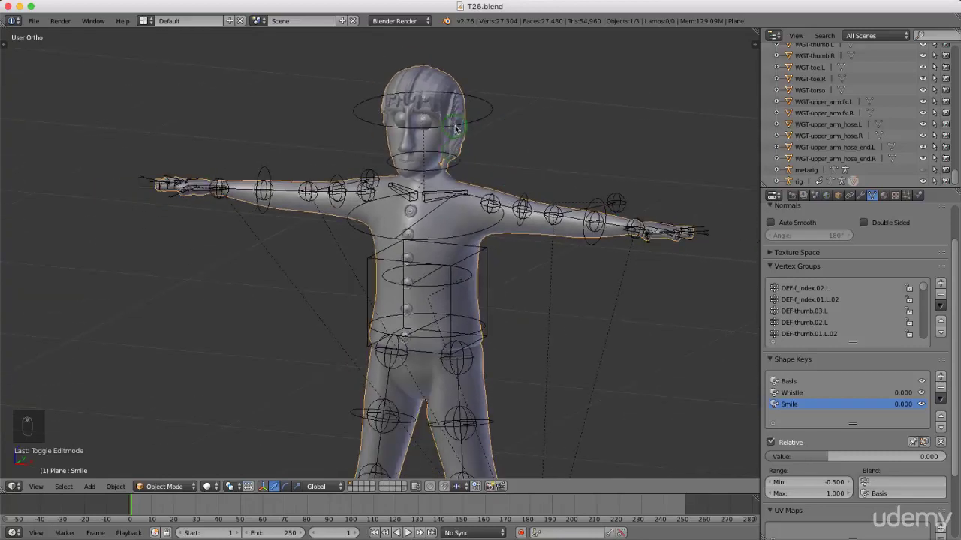
mouse_move(440, 295)
middle_mouse_down()
mouse_move(538, 280)
mouse_move(433, 290)
middle_mouse_up()
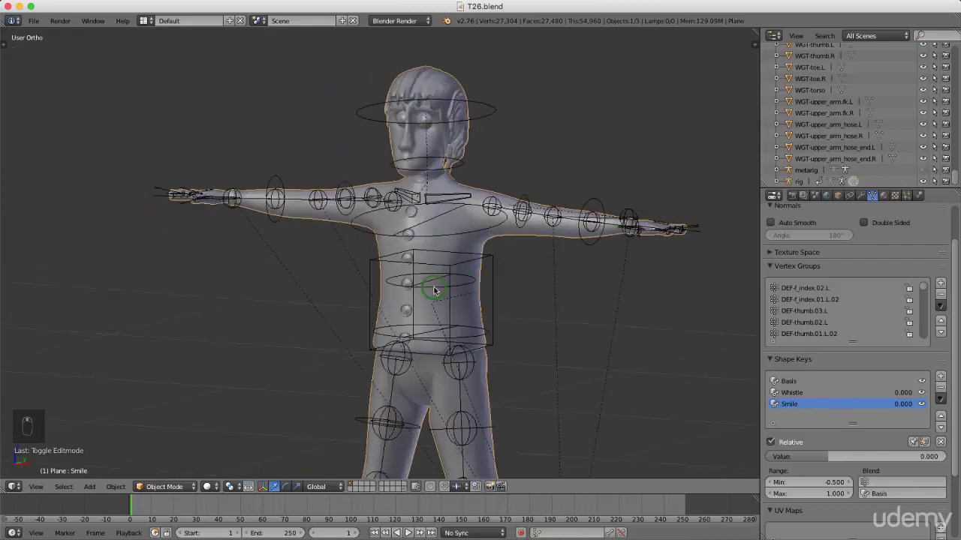
right_click(486, 114)
middle_click_drag(428, 221, 466, 239)
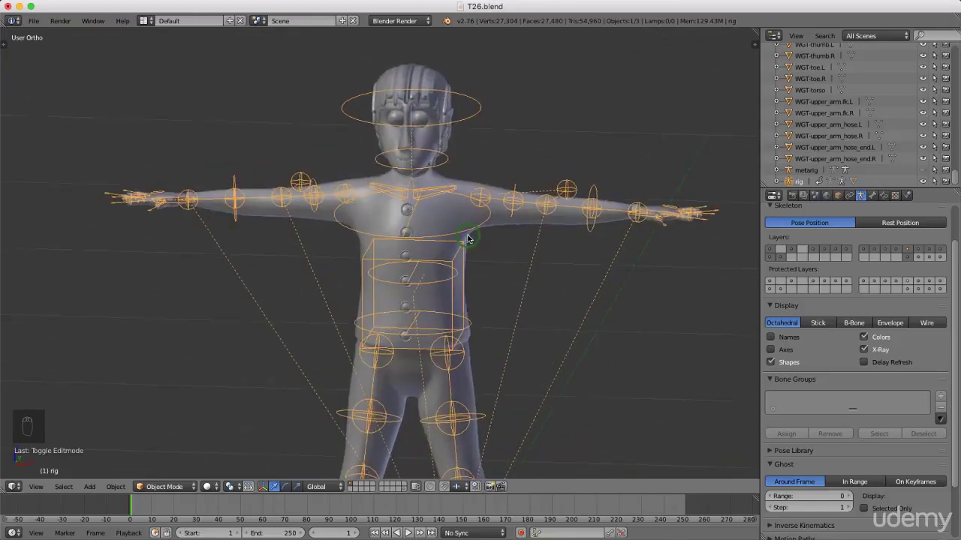
key("KP_1")
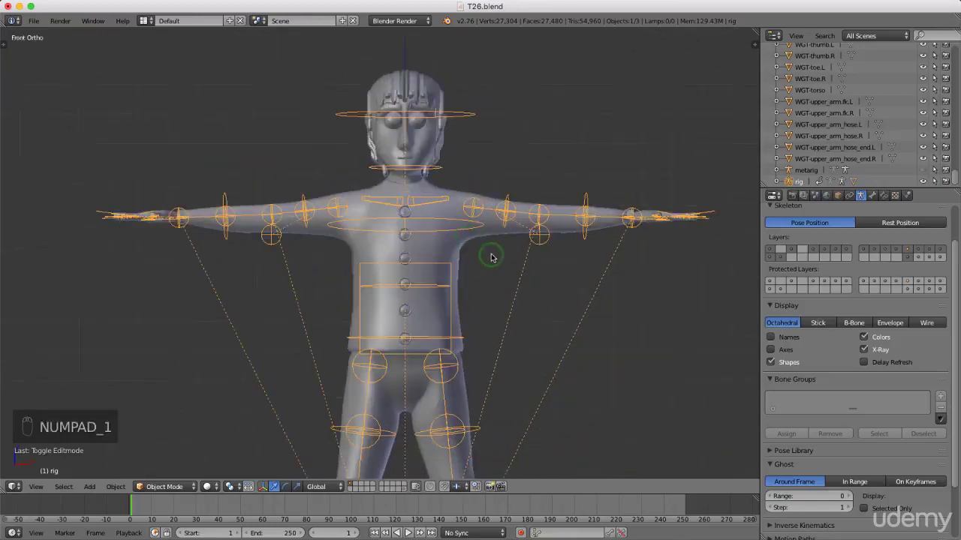
scroll(495, 259, "down", 3)
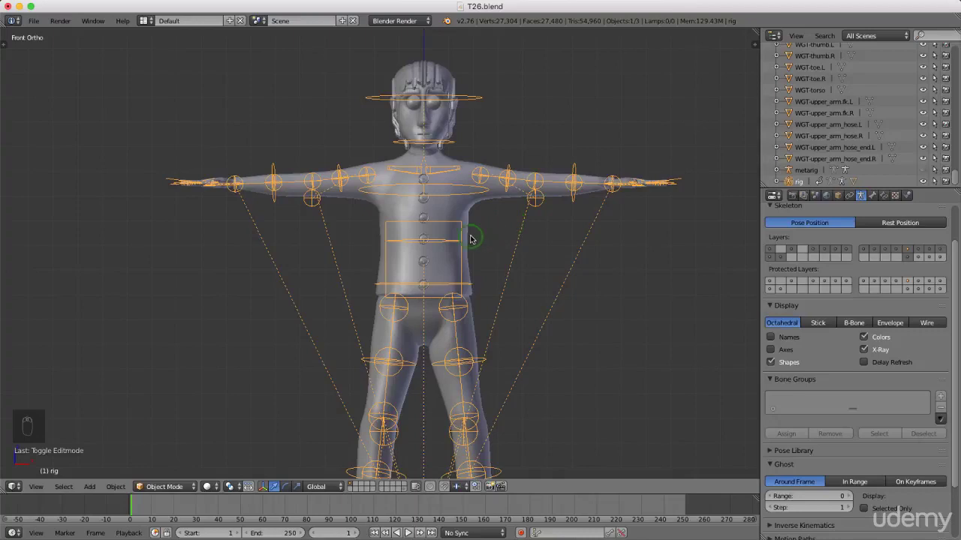
scroll(481, 235, "down", 1)
scroll(489, 250, "down", 1)
middle_click_drag(526, 266, 476, 261)
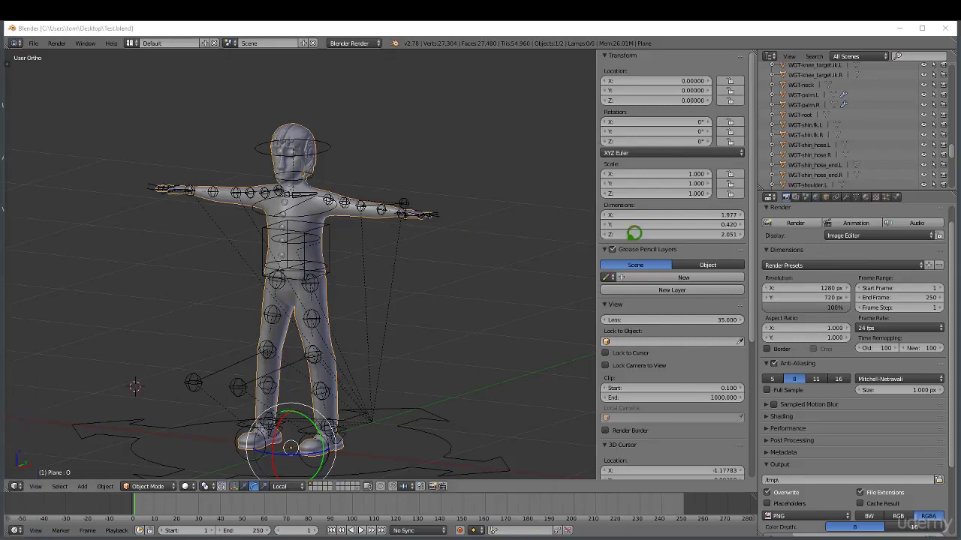
- Enable Blend Sky and Real Sky in the scene's World settings
left_click(816, 196)
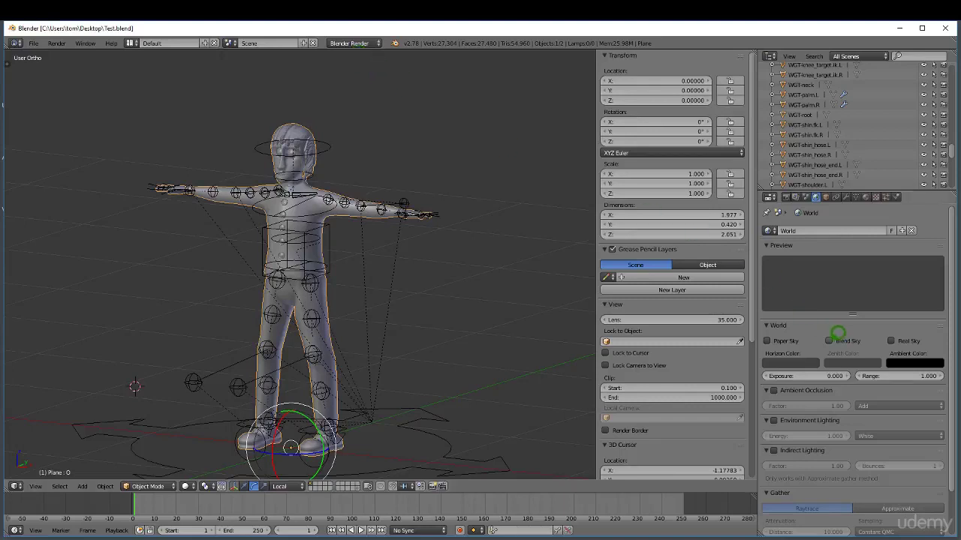
left_click(835, 338)
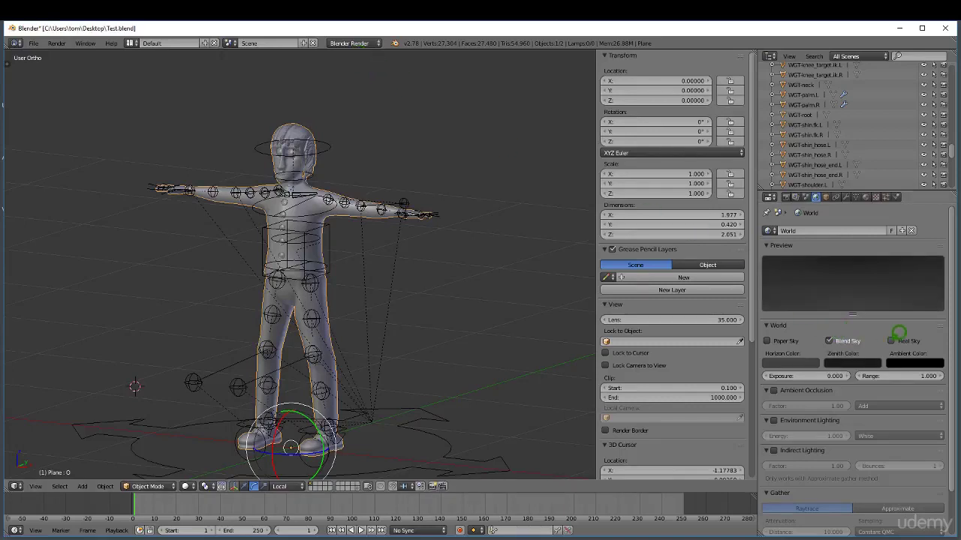
left_click(894, 338)
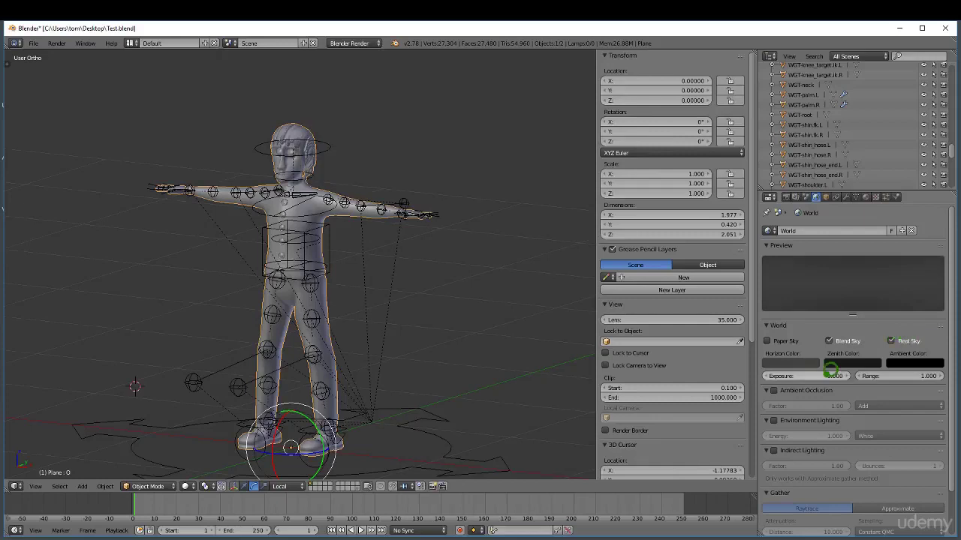
- Set the world's horizon color to a light sky blue
left_click(790, 362)
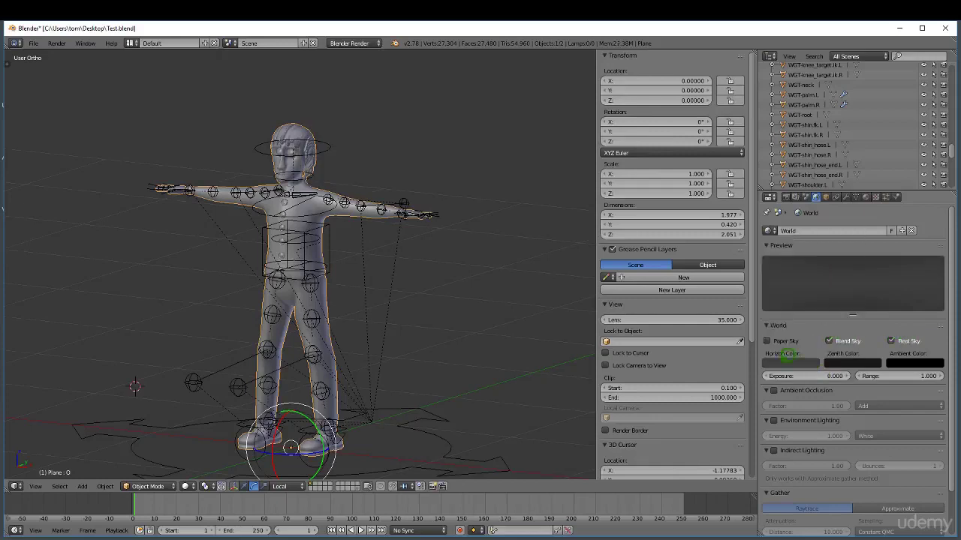
left_click(788, 354)
mouse_move(850, 248)
left_mouse_down()
mouse_move(850, 234)
mouse_move(817, 249)
left_mouse_up()
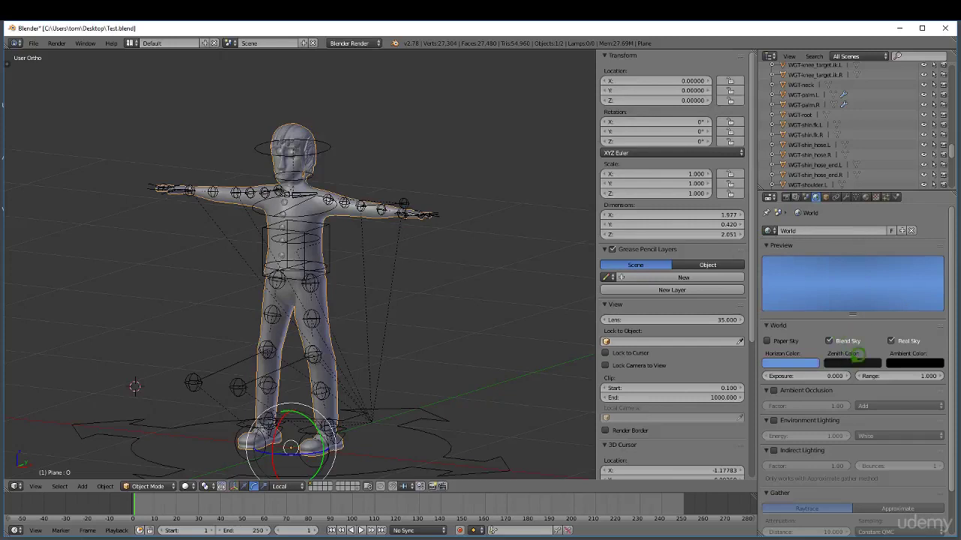
- Set the world's zenith color to a near-white grey with RGB values of 0.736
left_click(856, 356)
left_click(873, 247)
left_click_drag(873, 247, 873, 236)
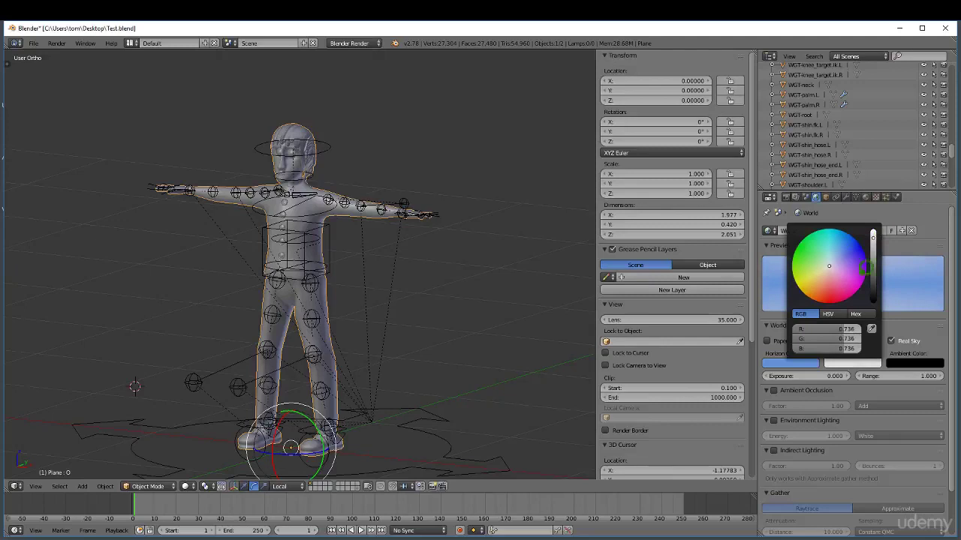